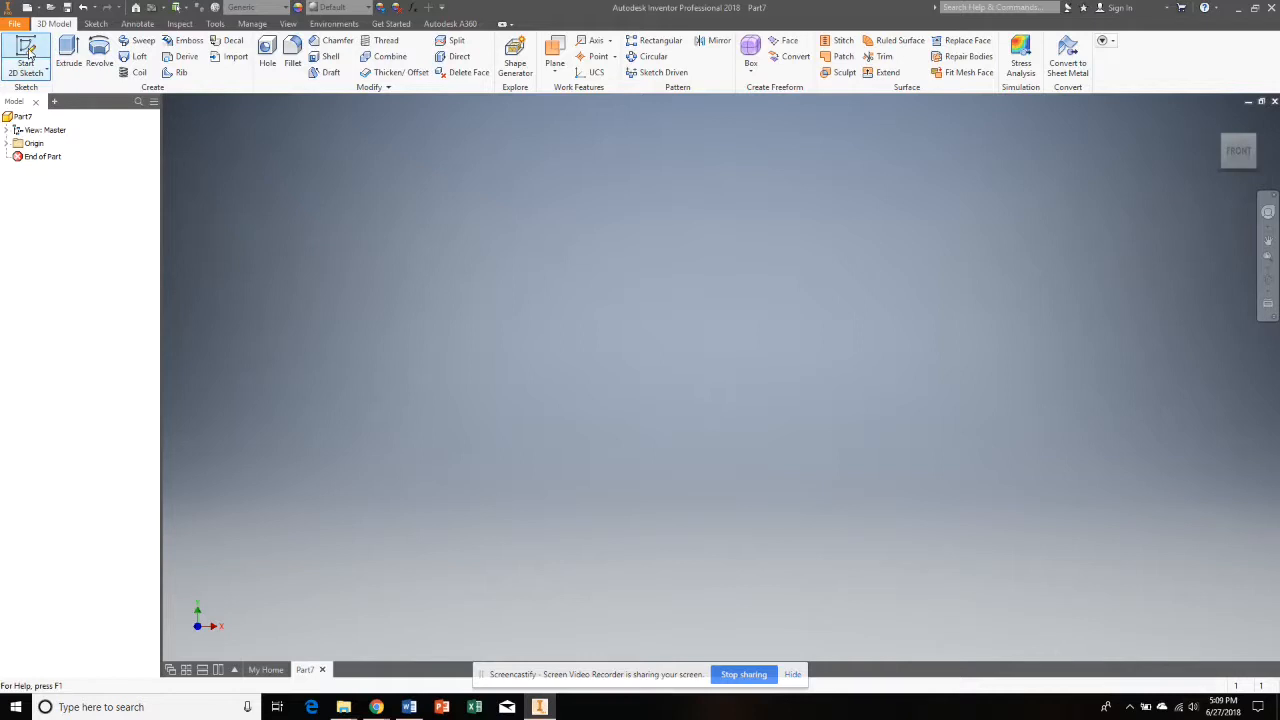
# Start a sketch on the XZ plane and draw a 0.25 in diameter circle centred on the origin
pyautogui.click(30, 52)
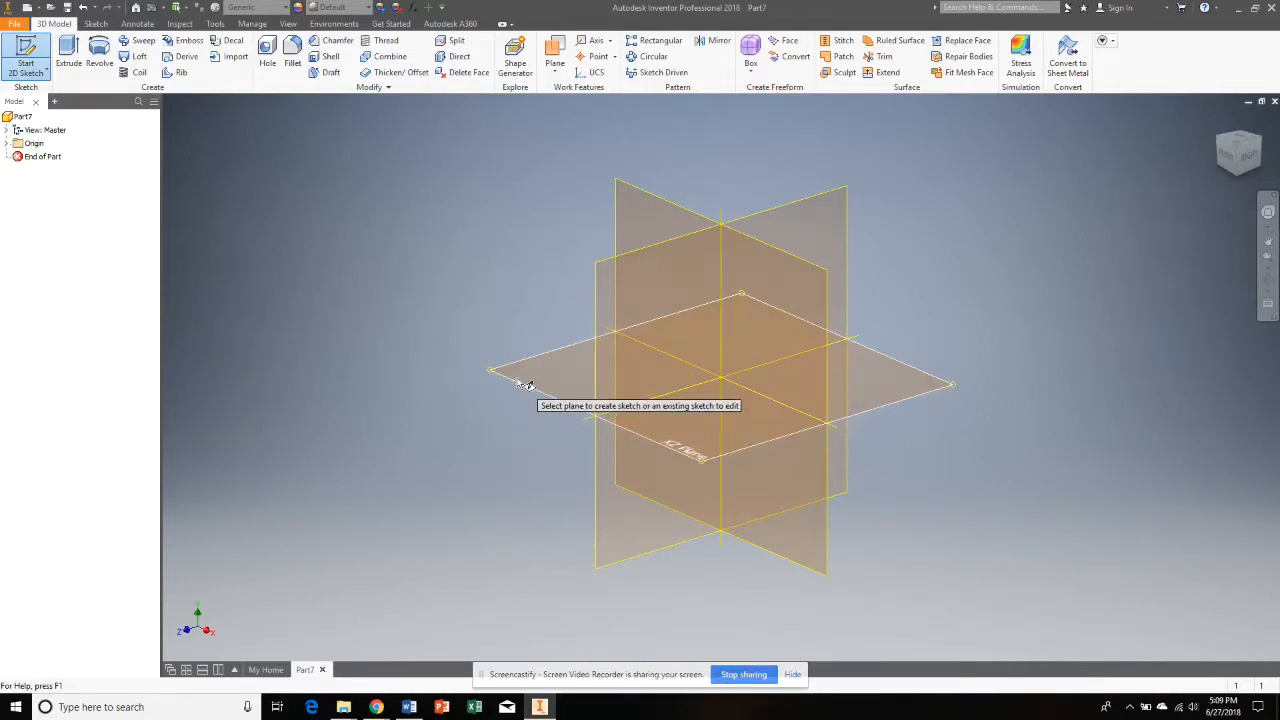
pyautogui.click(519, 386)
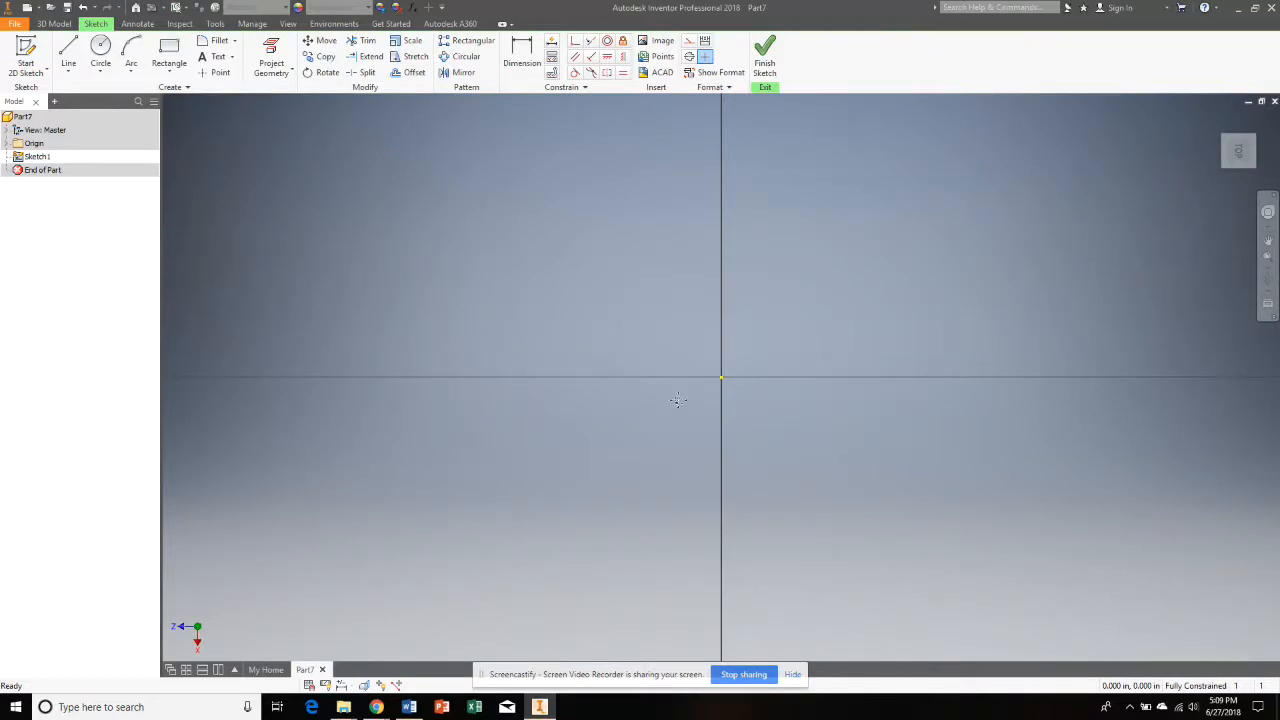
pyautogui.moveTo(678, 400); pyautogui.dragTo(481, 502, button='middle')
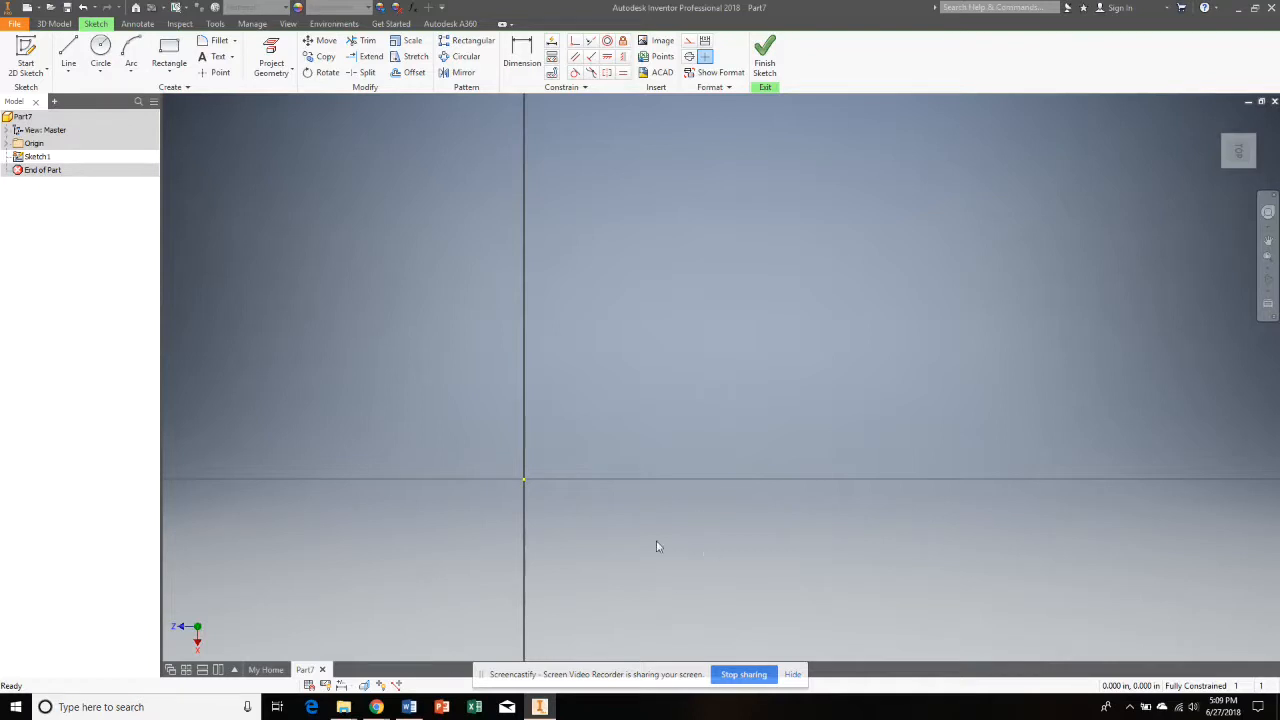
pyautogui.click(100, 47)
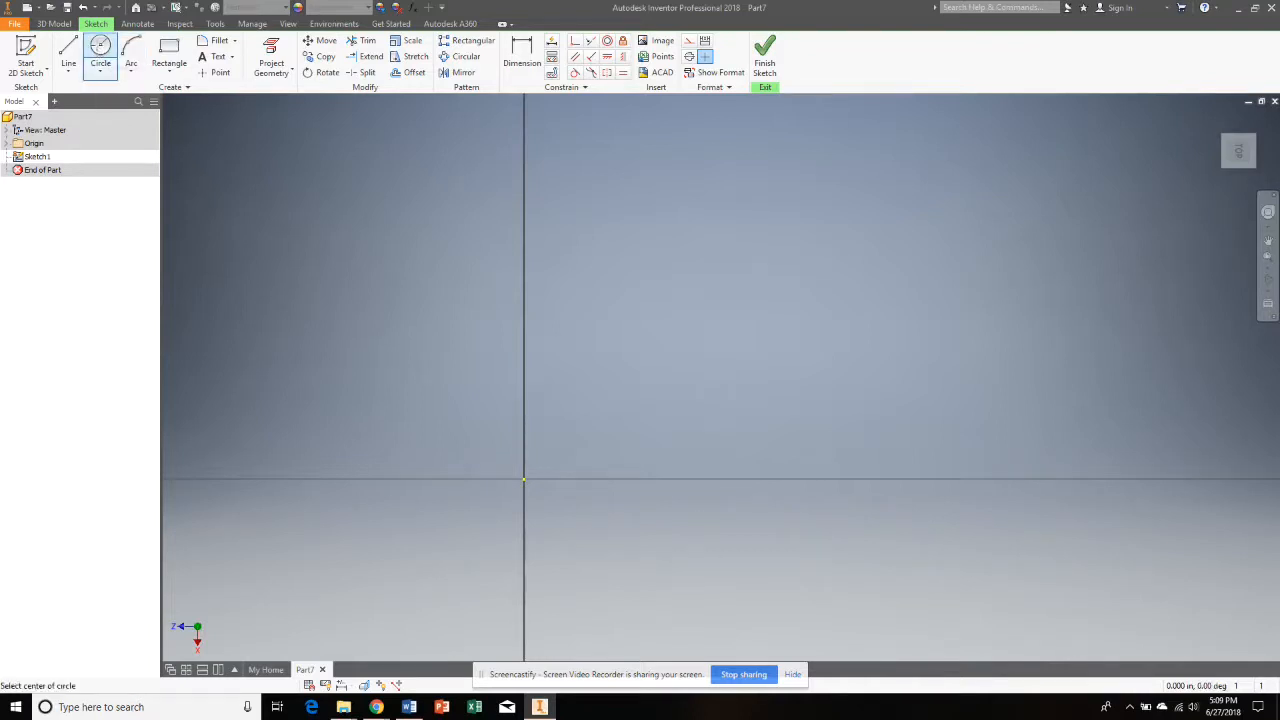
pyautogui.click(524, 482)
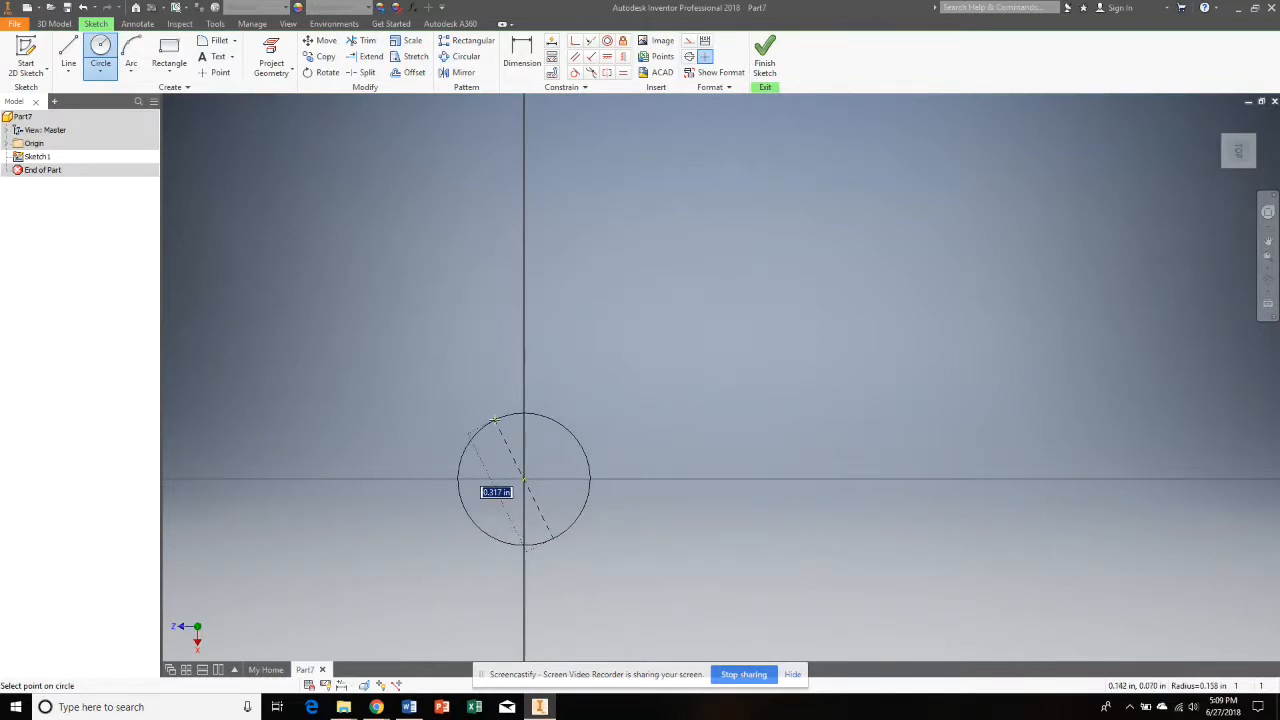
pyautogui.write('.')
pyautogui.write('25')
pyautogui.press('Return')
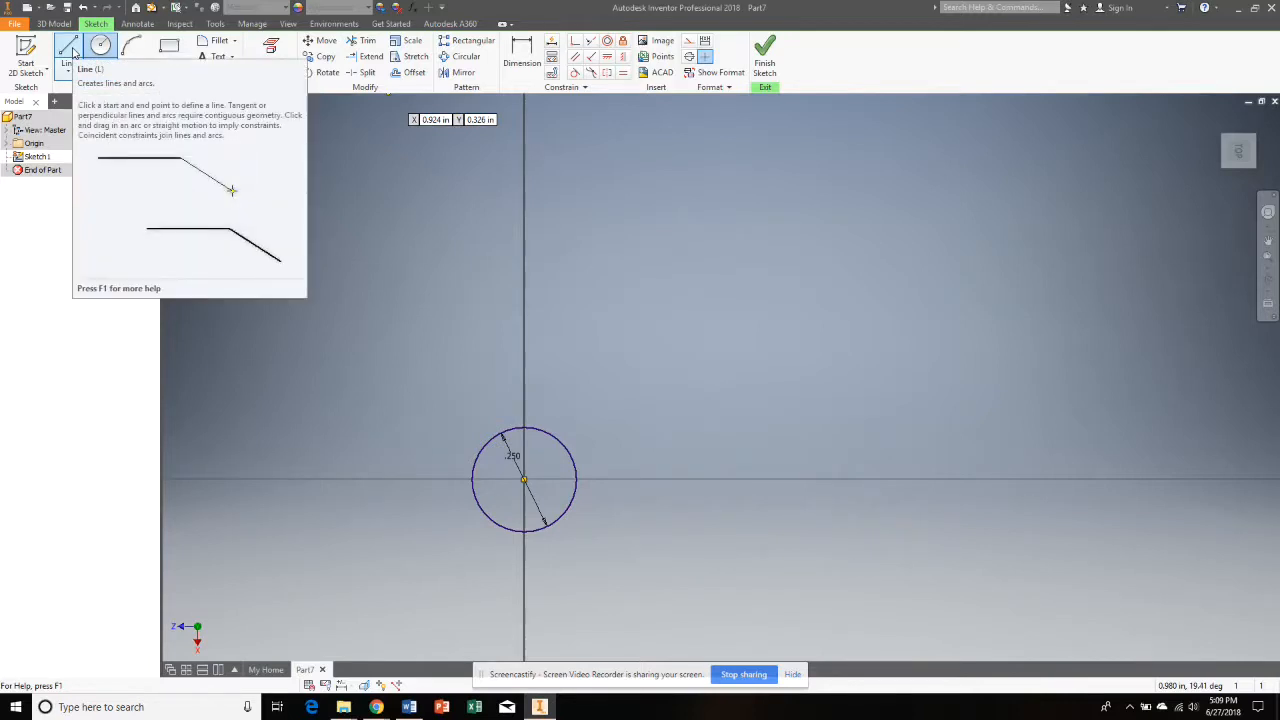
# Draw a notched arm outline with lines, about 0.82 in long and 0.24 in deep, from the circle's top point around to its bottom point
pyautogui.click(72, 52)
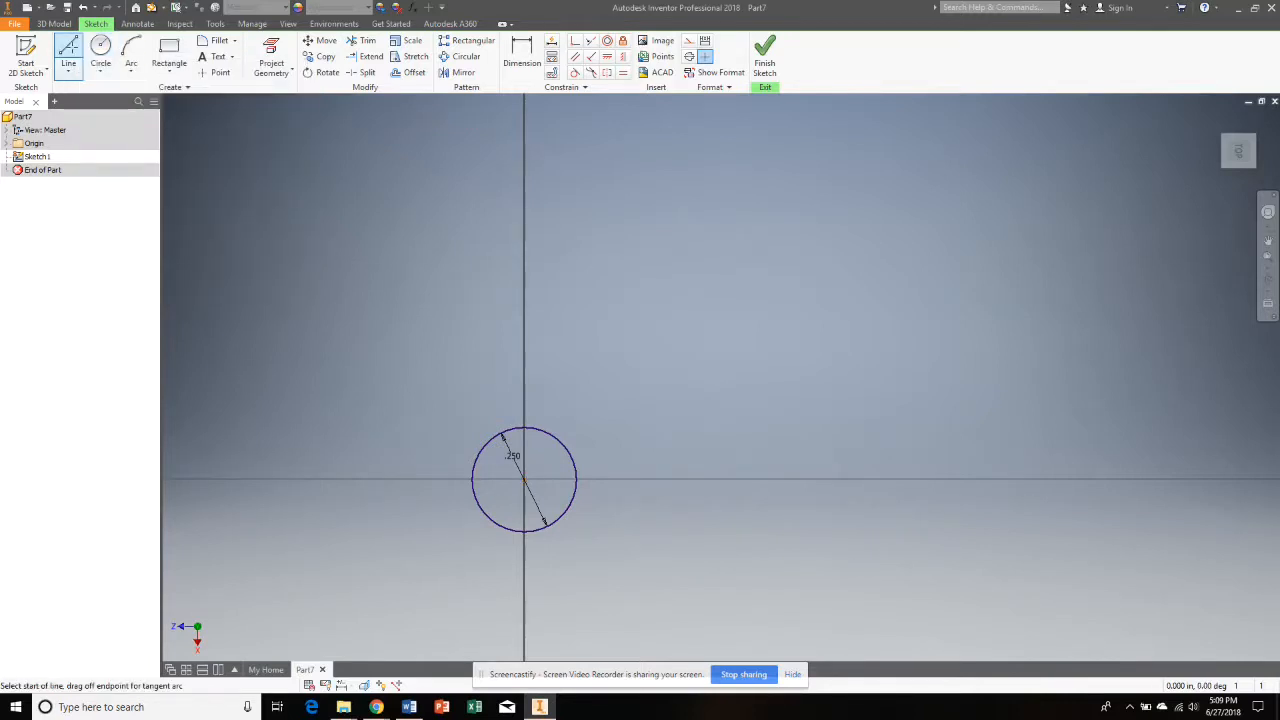
pyautogui.click(524, 428)
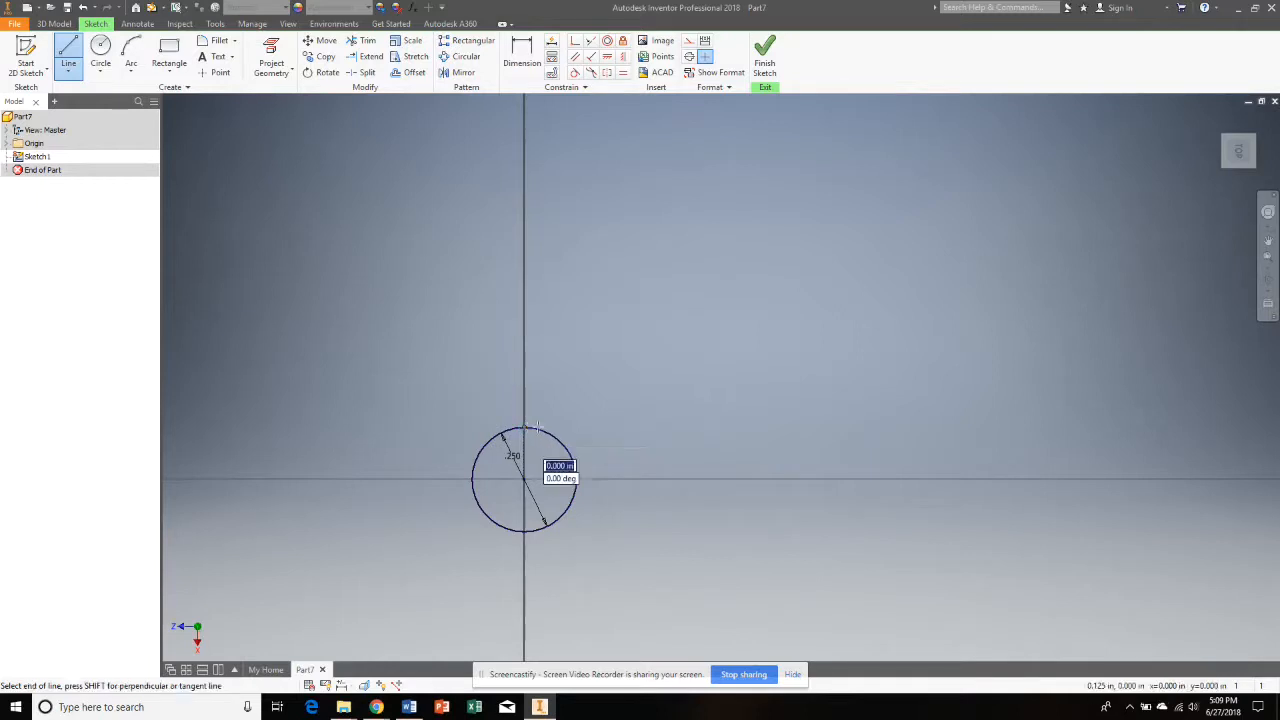
pyautogui.click(867, 428)
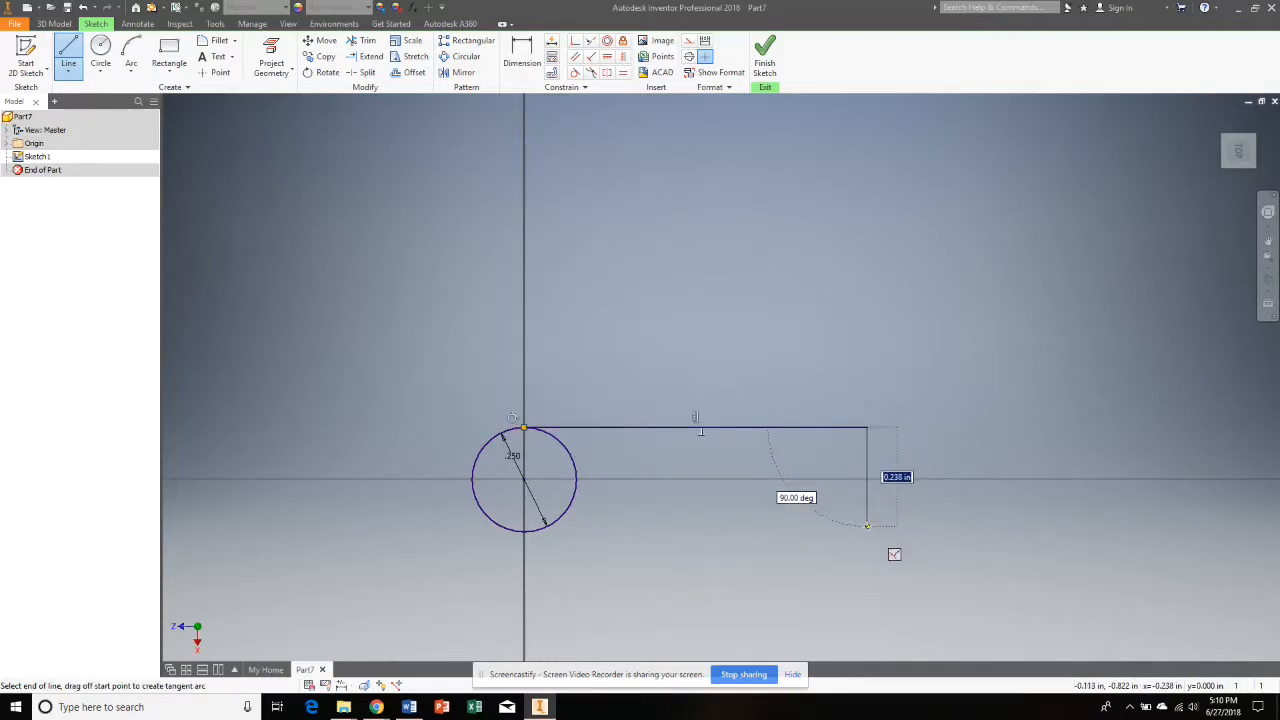
pyautogui.click(867, 525)
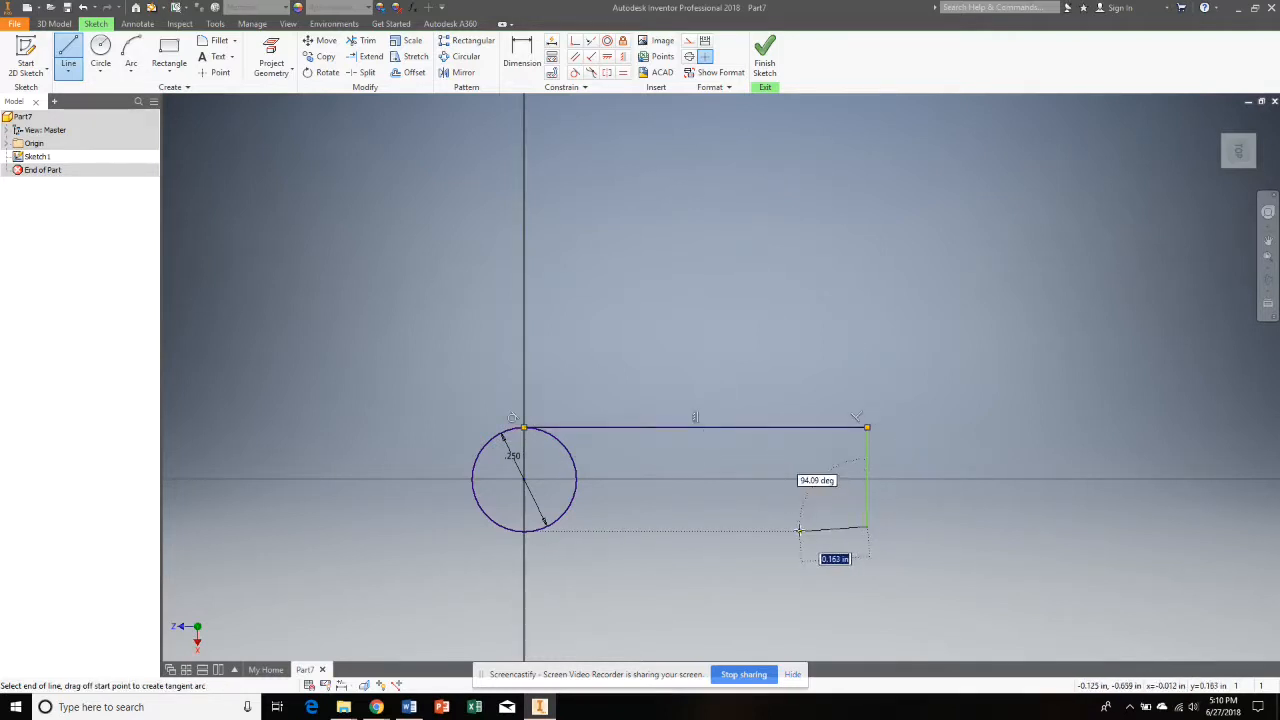
pyautogui.click(811, 525)
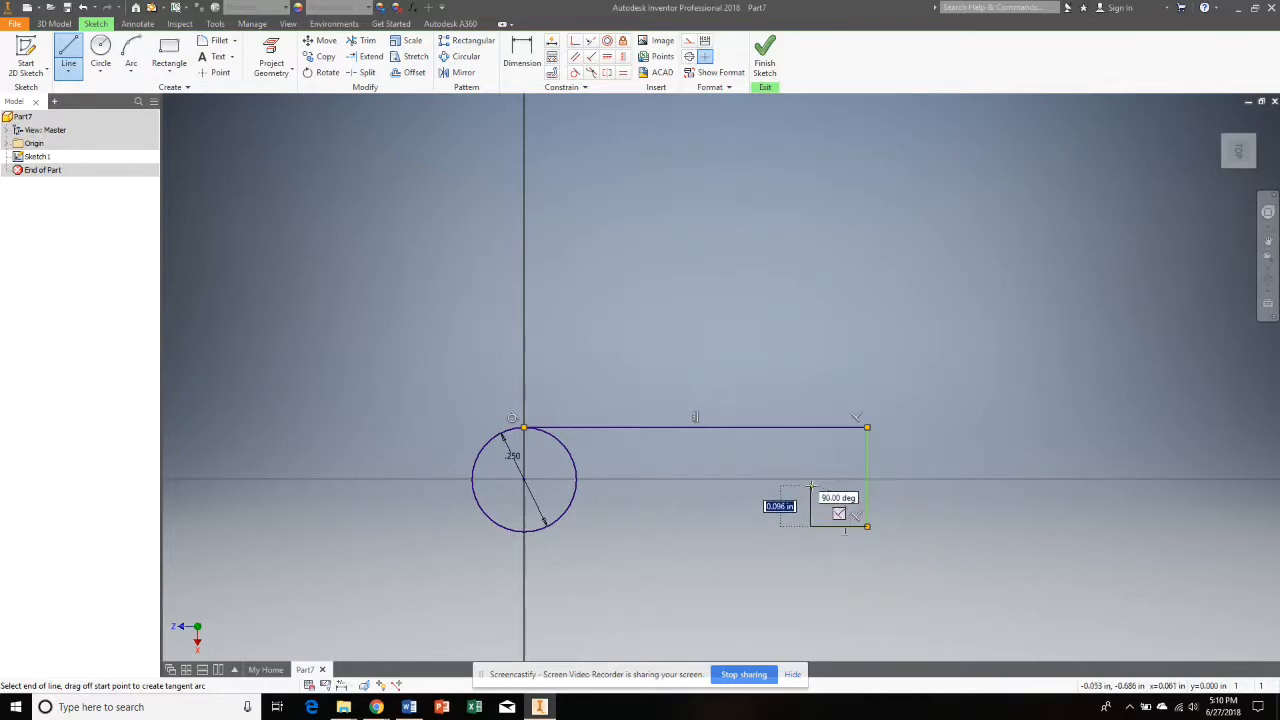
pyautogui.click(811, 482)
pyautogui.moveTo(811, 482); pyautogui.dragTo(657, 480)
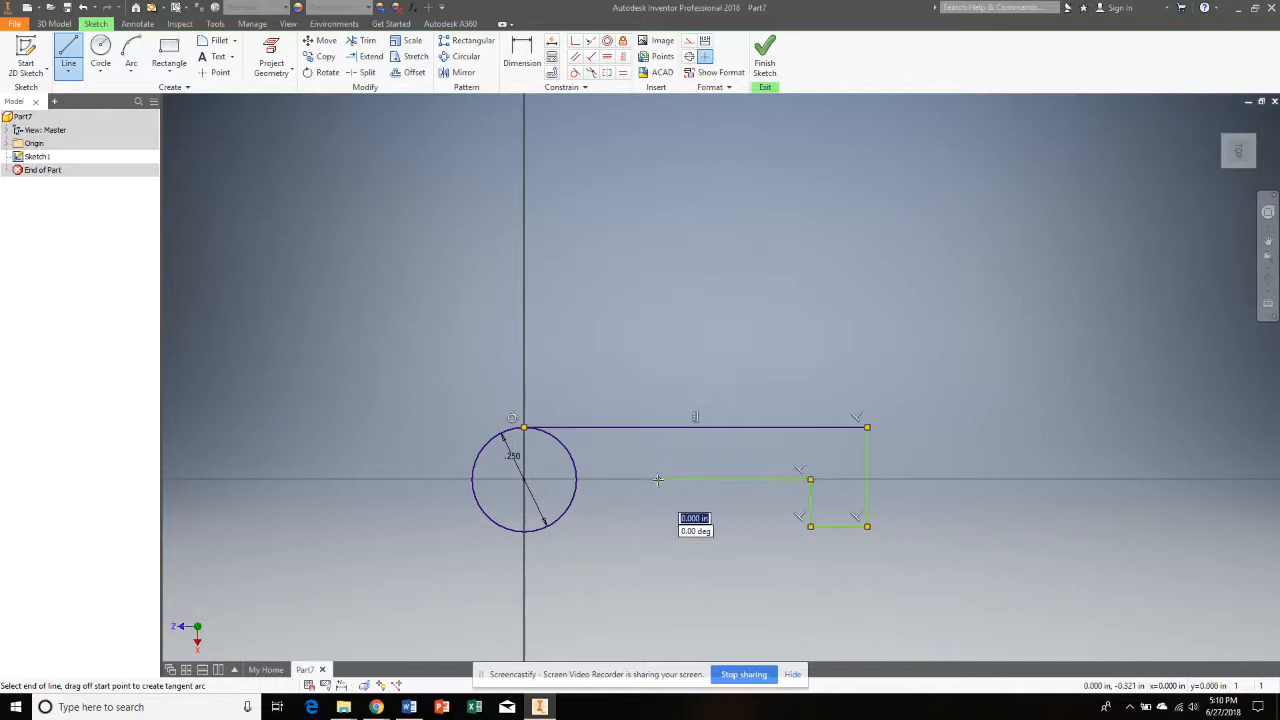
pyautogui.click(656, 530)
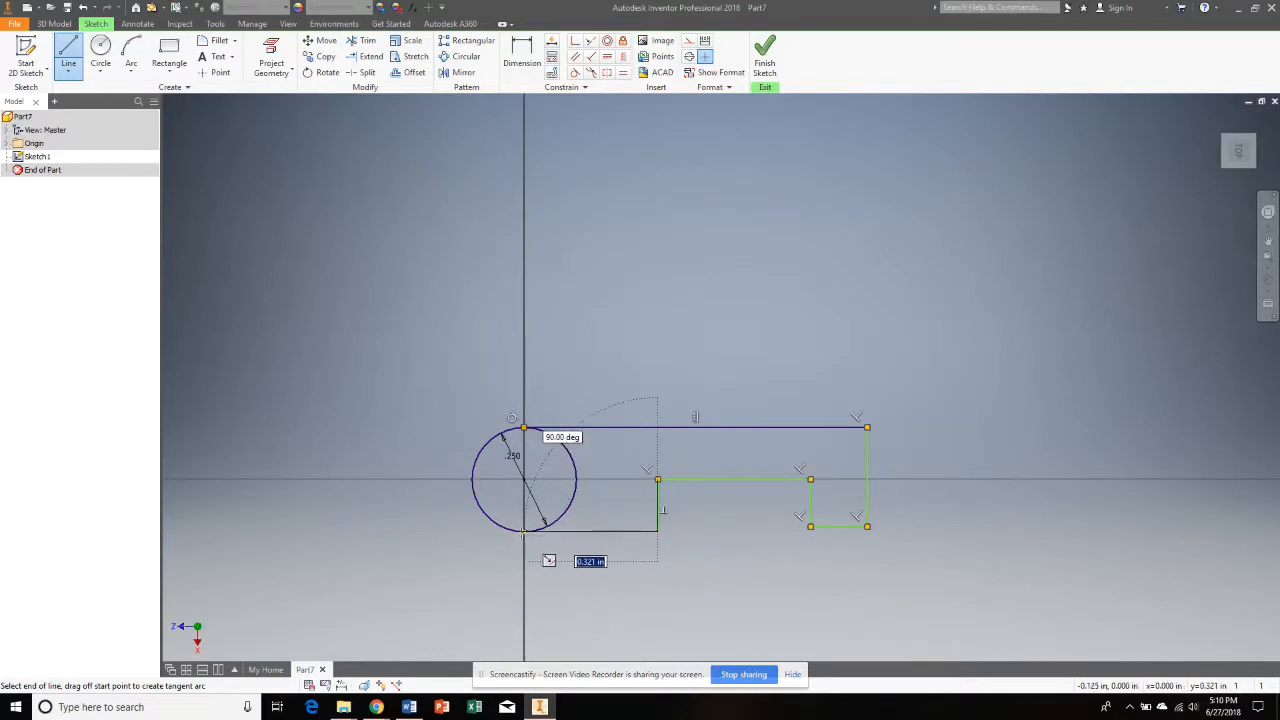
pyautogui.click(523, 531)
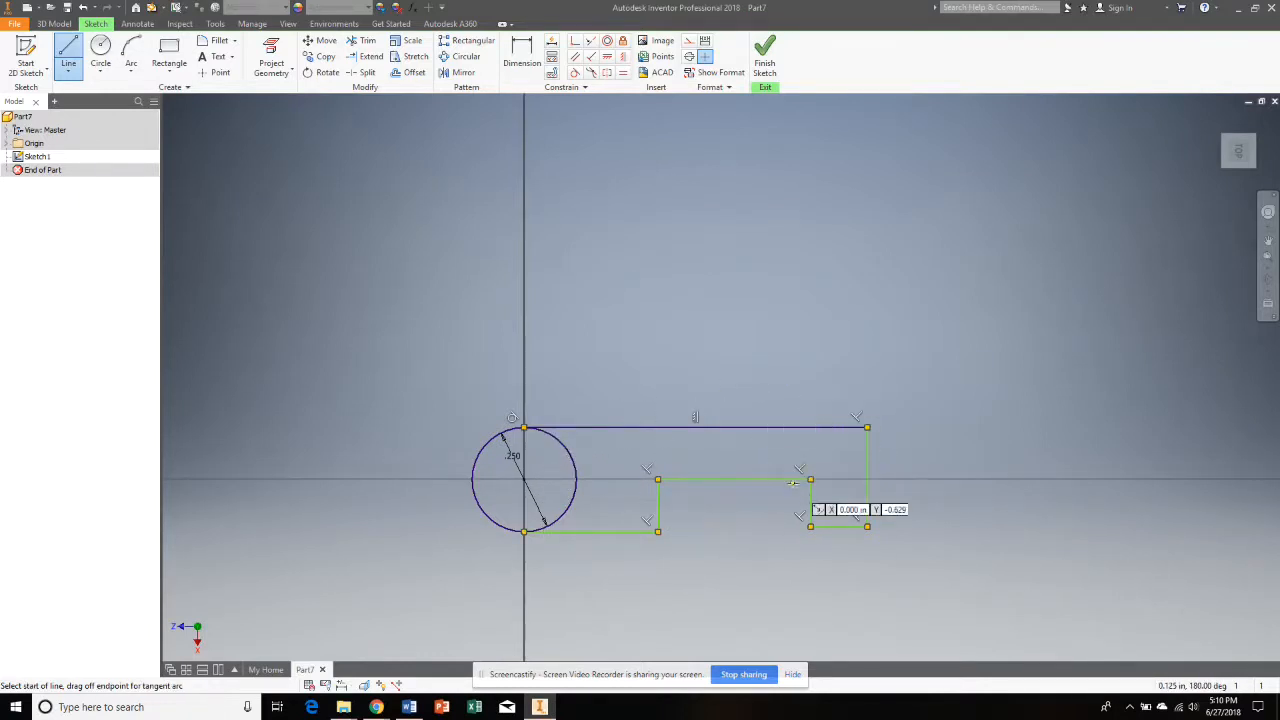
# Draw a separate vertical line beyond the arm's free end, about 0.97 in from the circle's centre
pyautogui.click(928, 360)
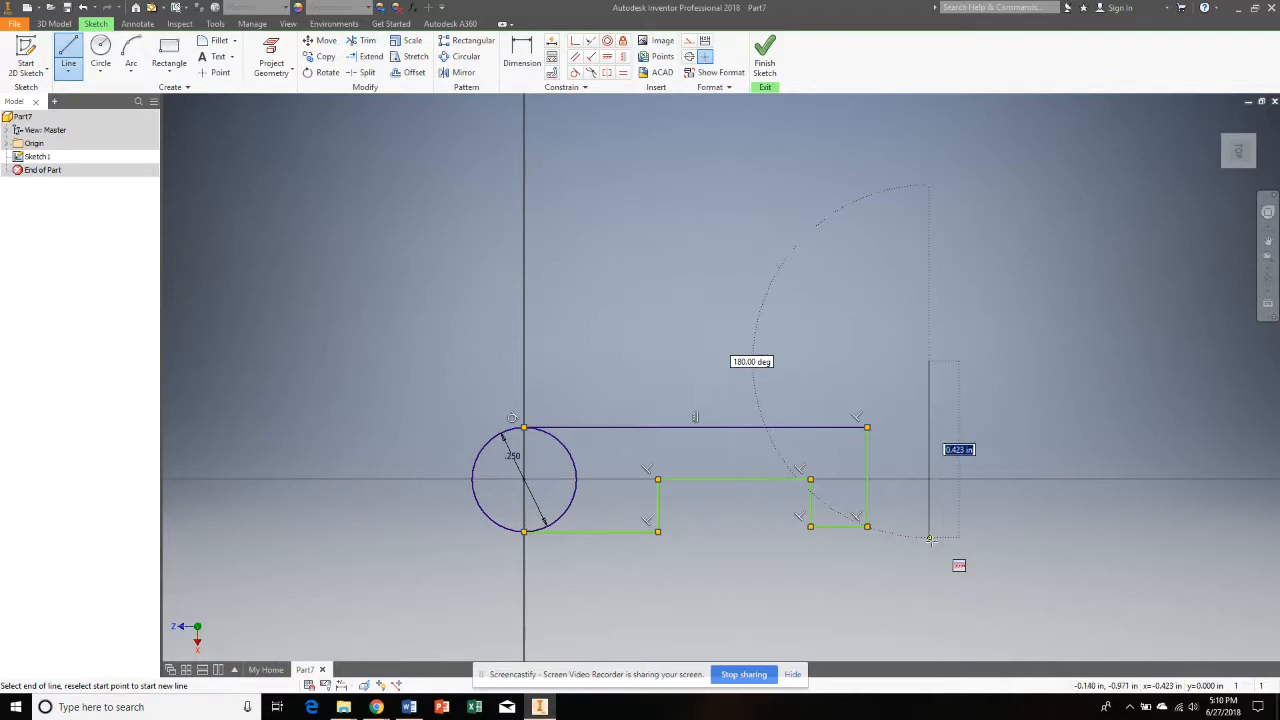
pyautogui.click(928, 592)
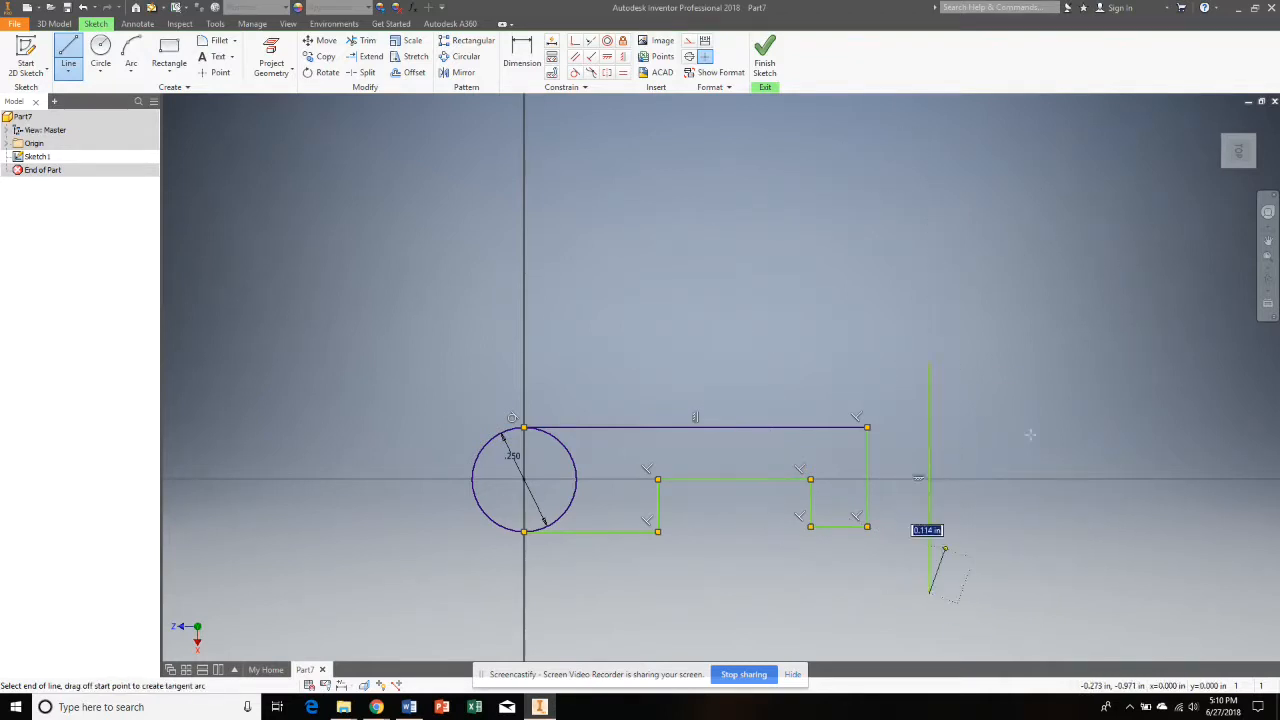
pyautogui.rightClick(1017, 328)
pyautogui.click(1021, 292)
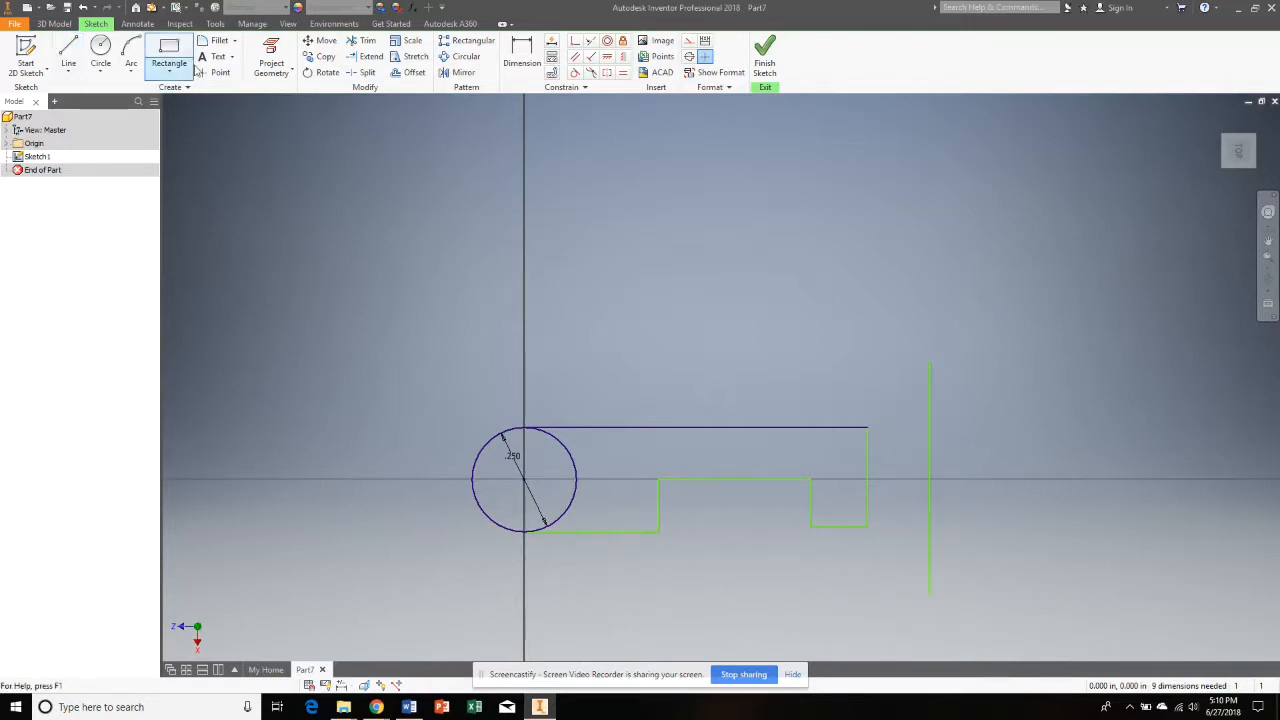
# Dimension the horizontal distance from the circle's centre to the separate vertical line as 1 in
pyautogui.click(521, 52)
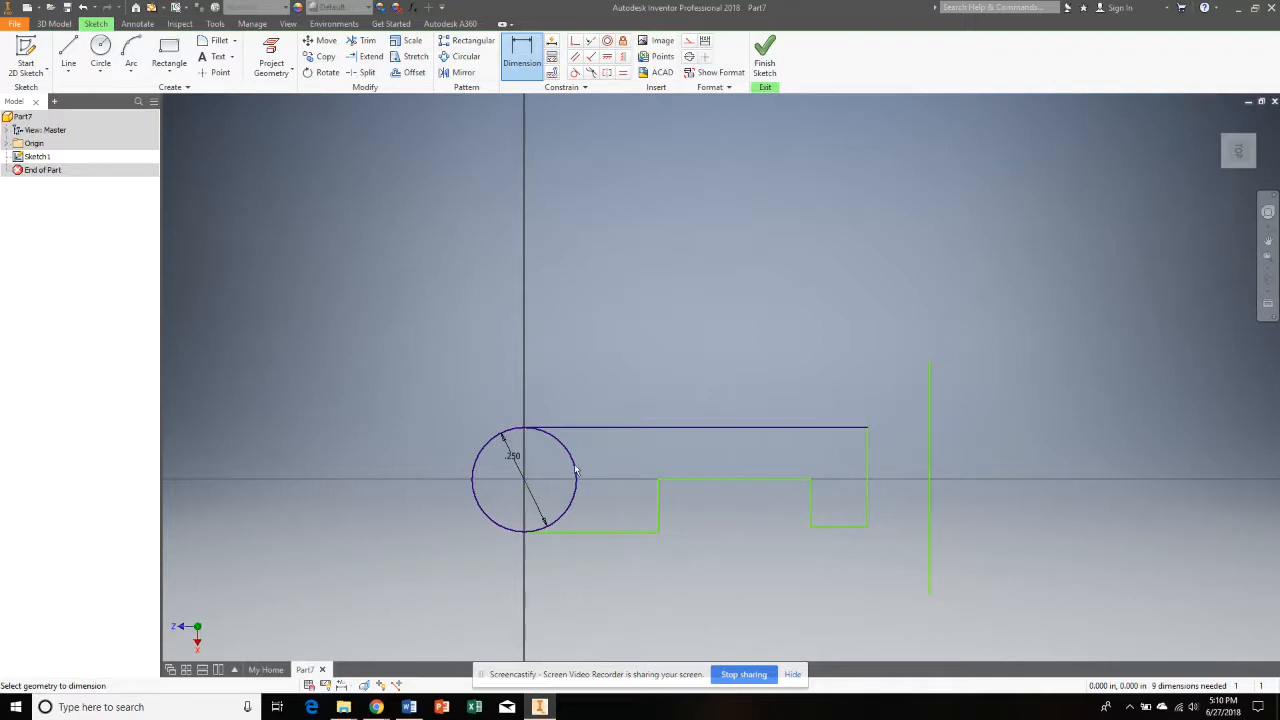
pyautogui.click(931, 471)
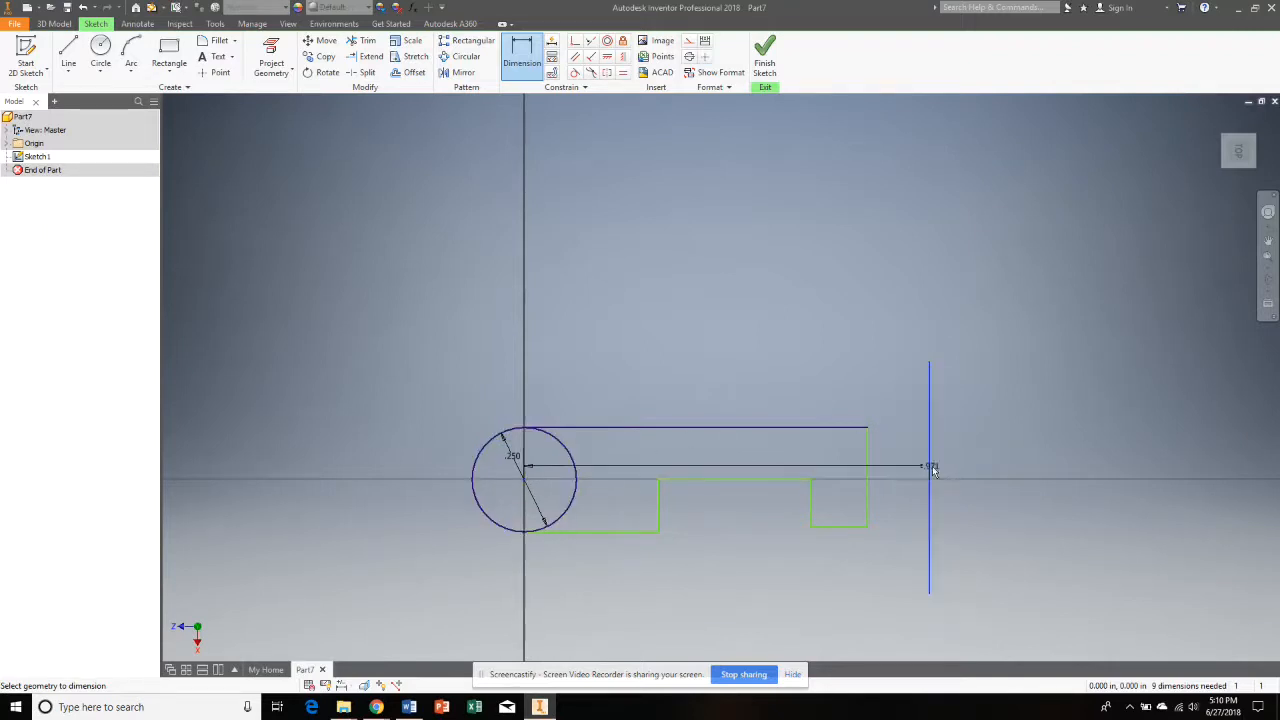
pyautogui.click(765, 337)
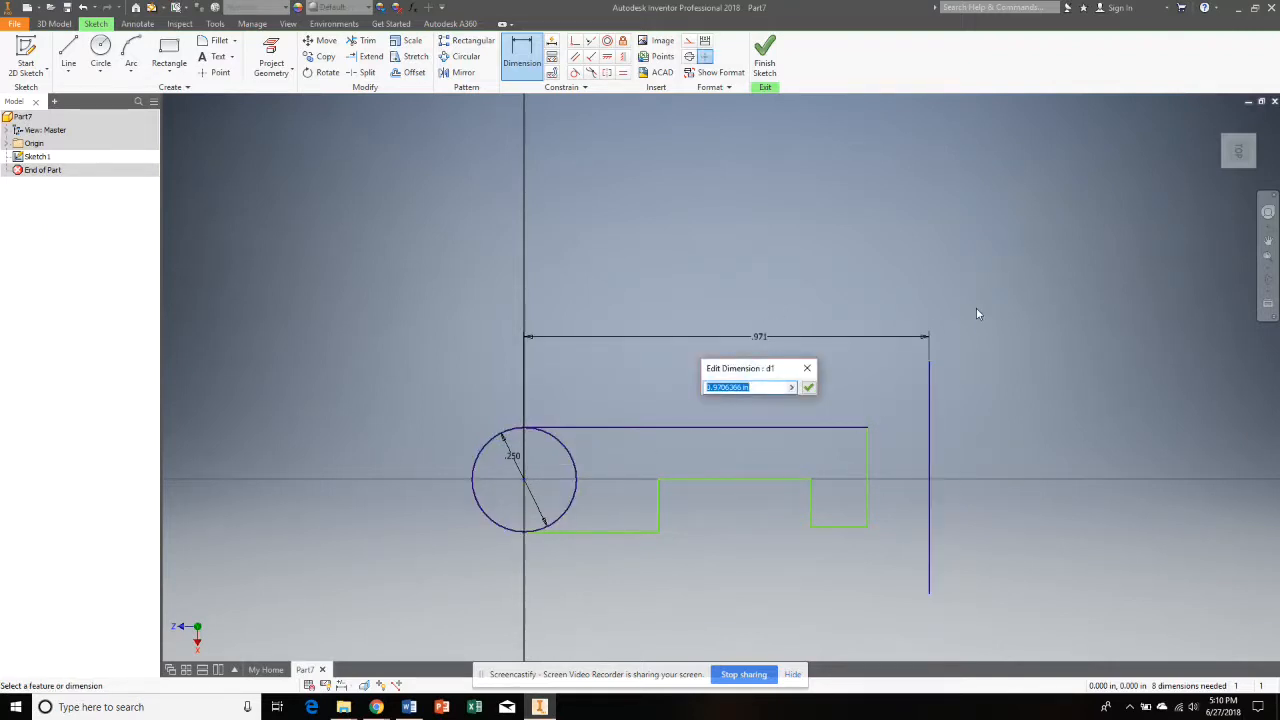
pyautogui.write('1')
pyautogui.press('Return')
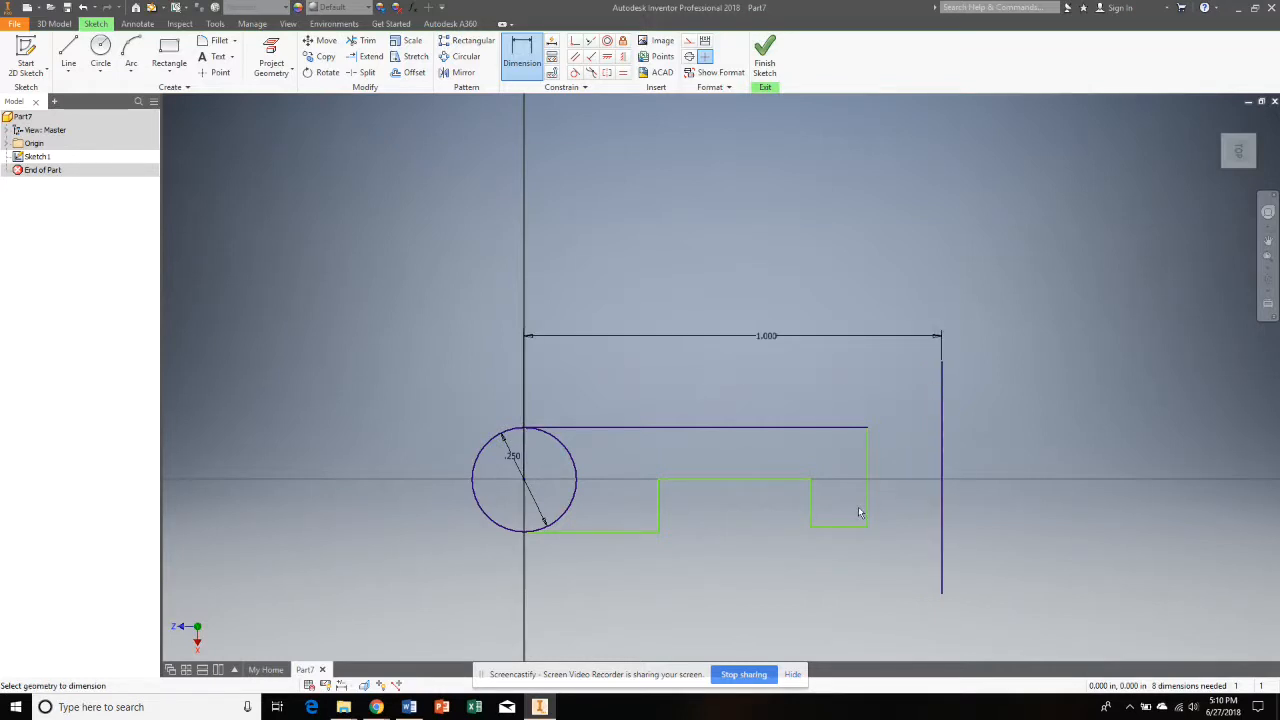
# Dimension the distance from the separate vertical line to the notch edge nearest the circle as 0.75 in
pyautogui.click(943, 508)
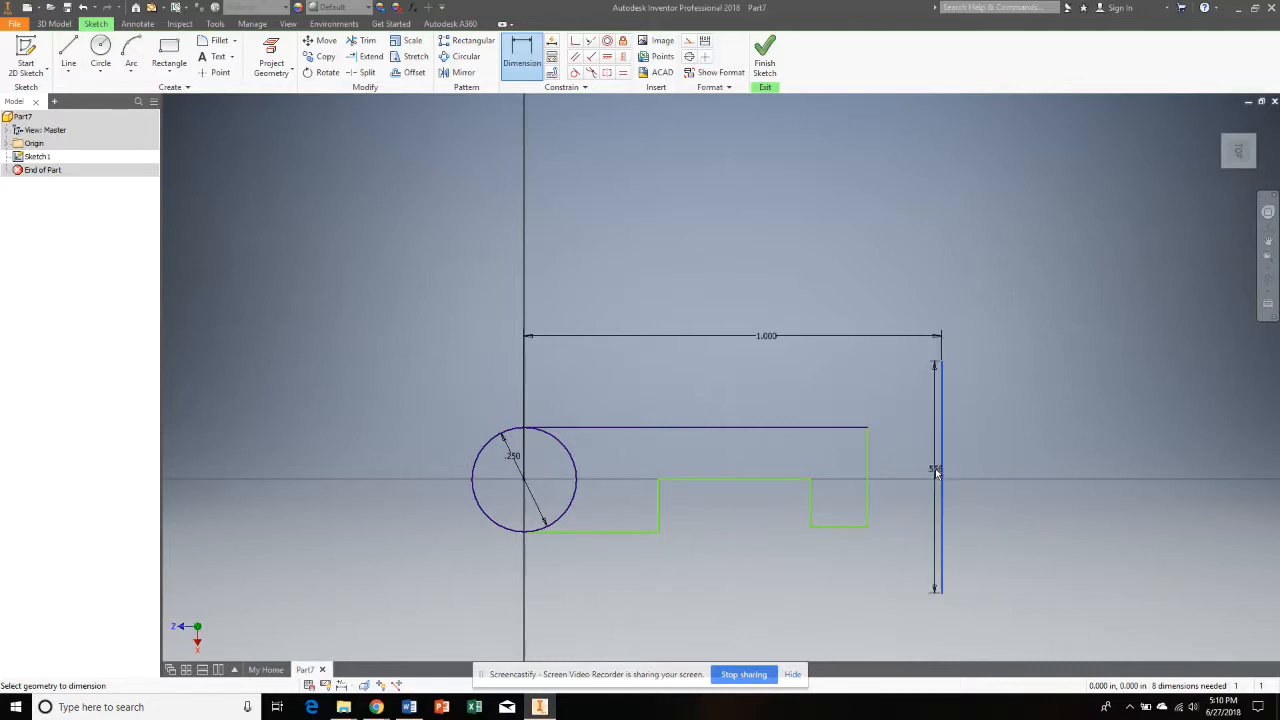
pyautogui.click(659, 517)
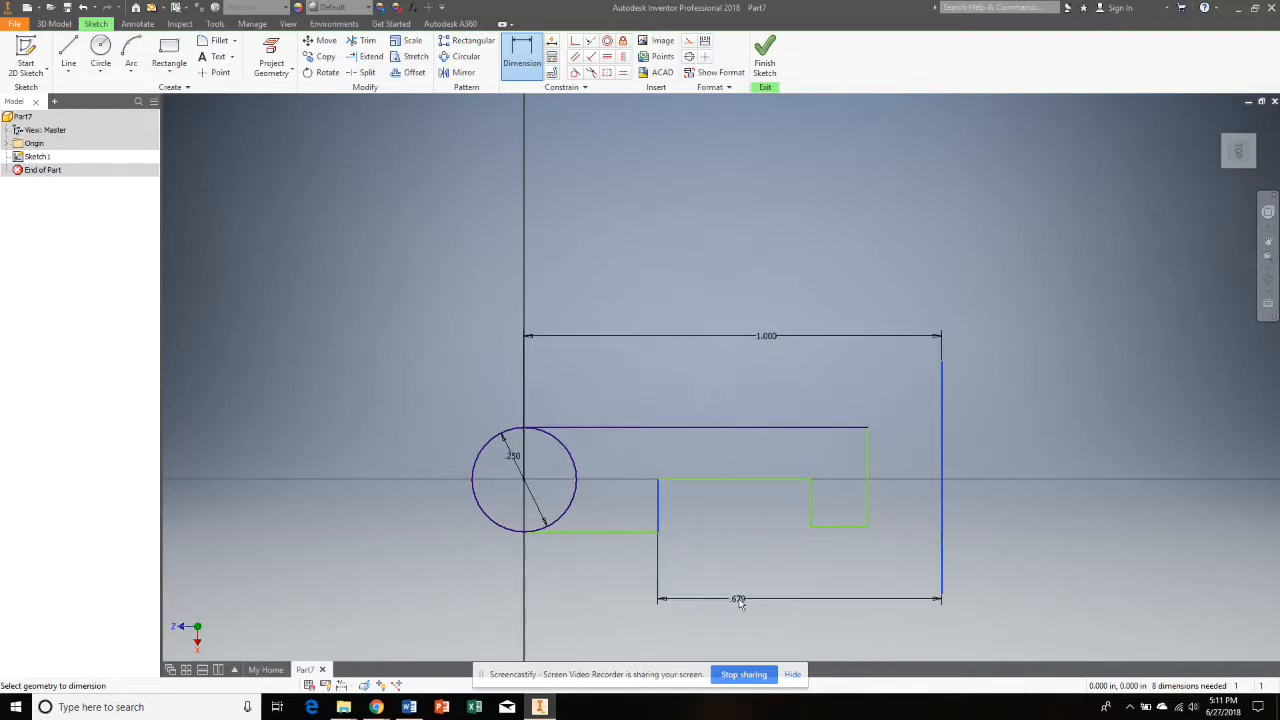
pyautogui.click(796, 602)
pyautogui.write('.75')
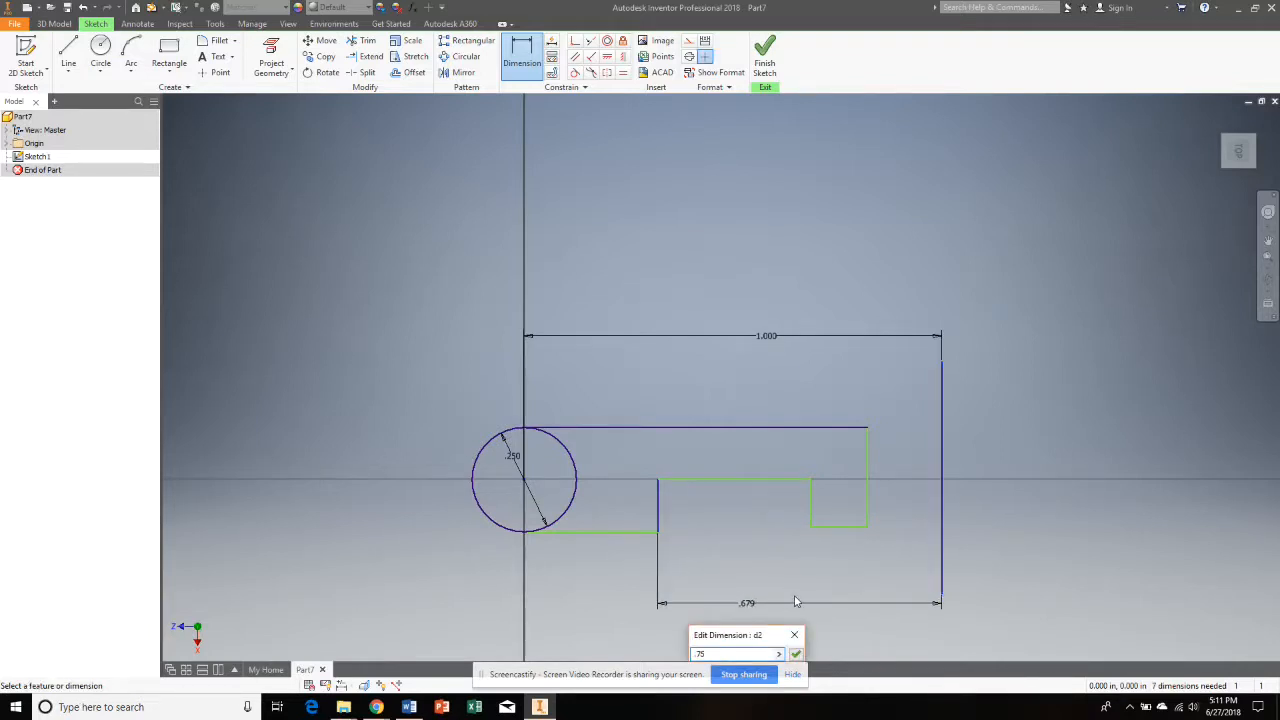
pyautogui.press('Return')
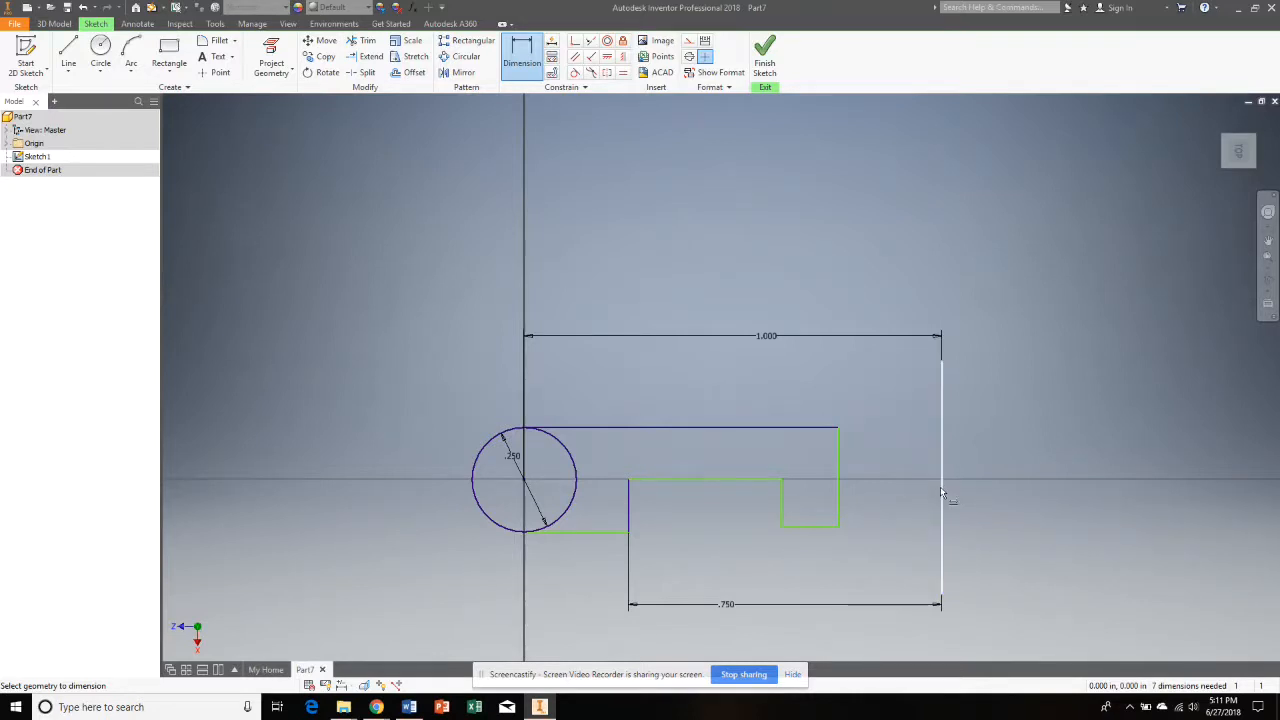
# Dimension the distance from the separate vertical line to the notch edge farthest from the circle as 0.25 in
pyautogui.click(781, 505)
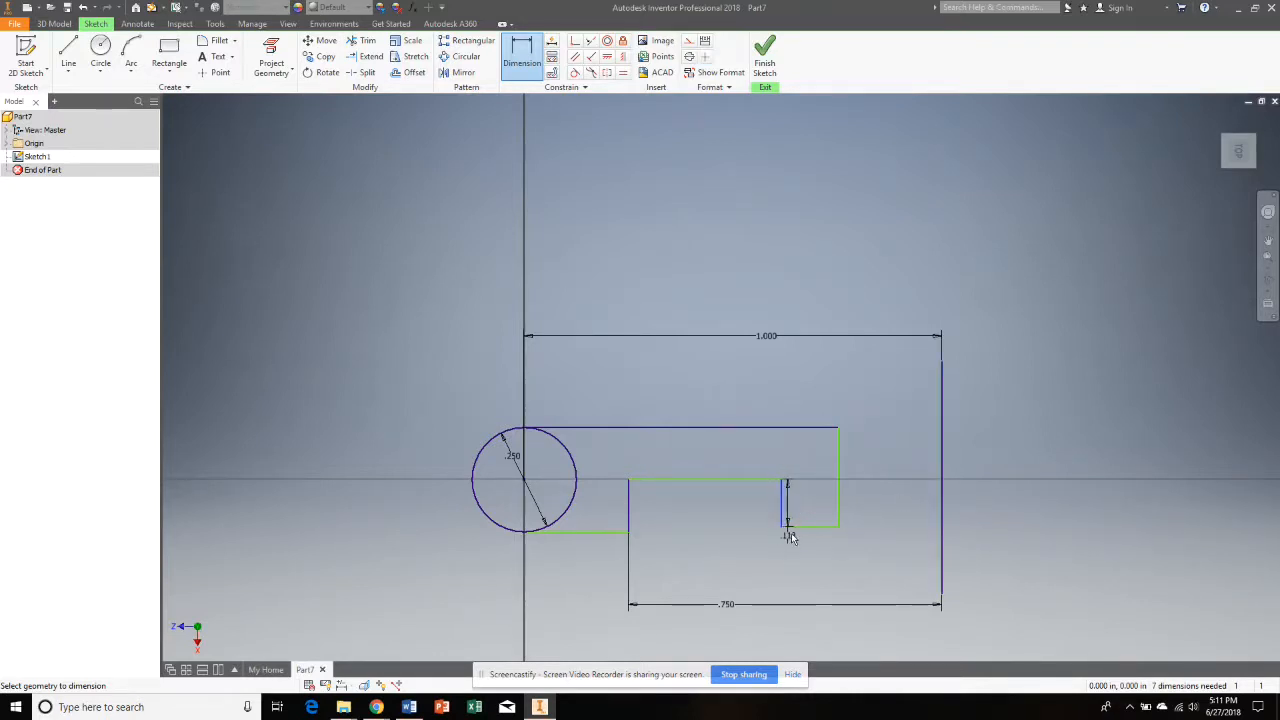
pyautogui.click(942, 508)
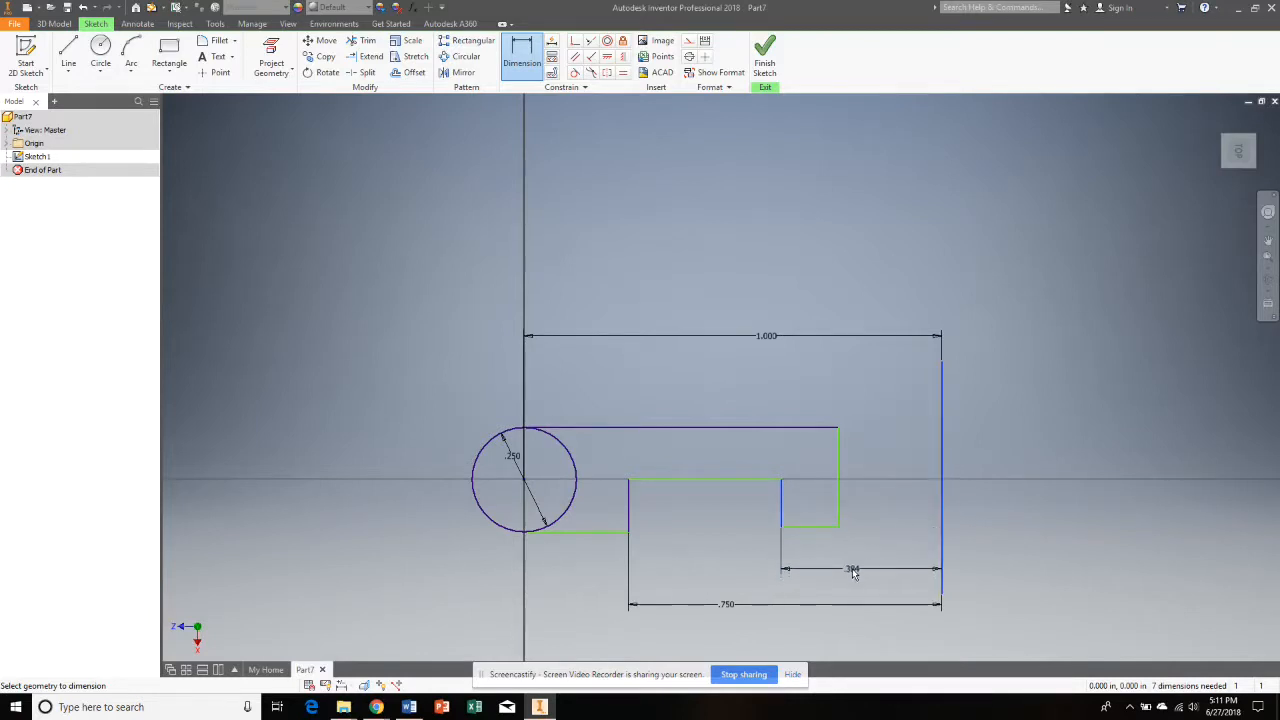
pyautogui.click(852, 569)
pyautogui.write('.2')
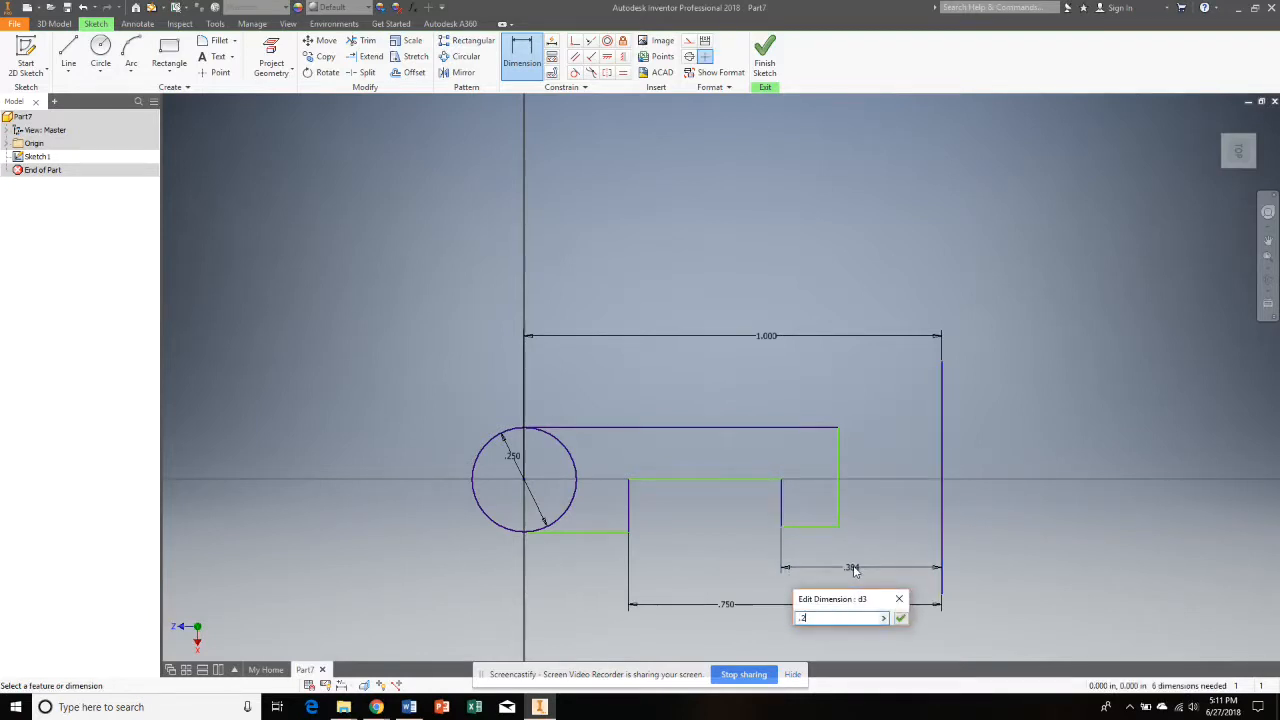
pyautogui.write('5')
pyautogui.press('Return')
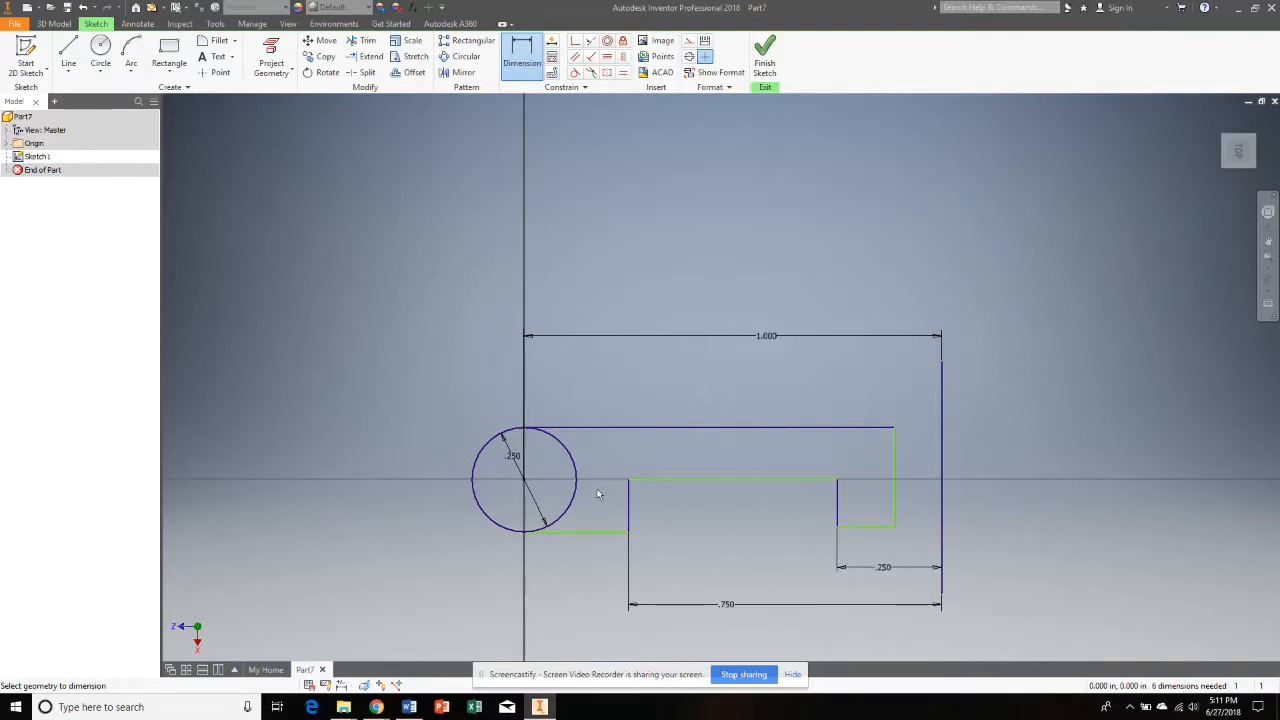
# Dimension the gap between the arm's end edge and the separate vertical line as .28/2 in
pyautogui.click(941, 462)
pyautogui.click(894, 493)
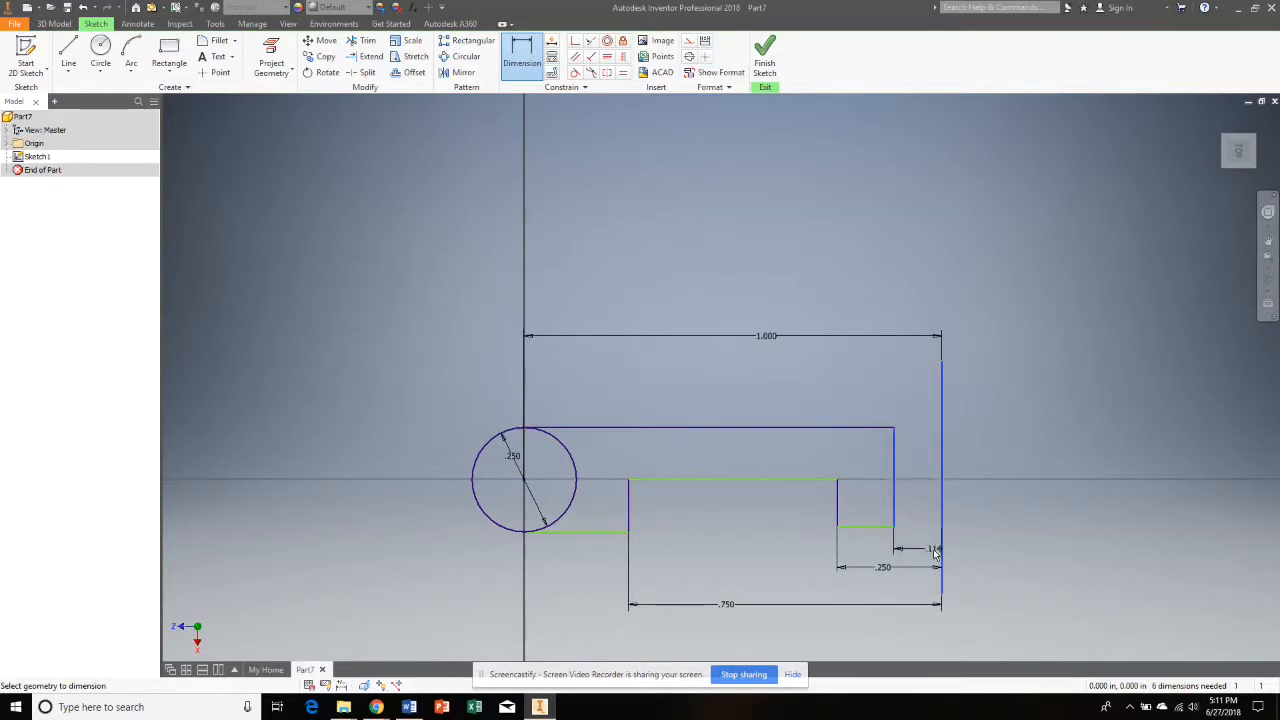
pyautogui.click(913, 541)
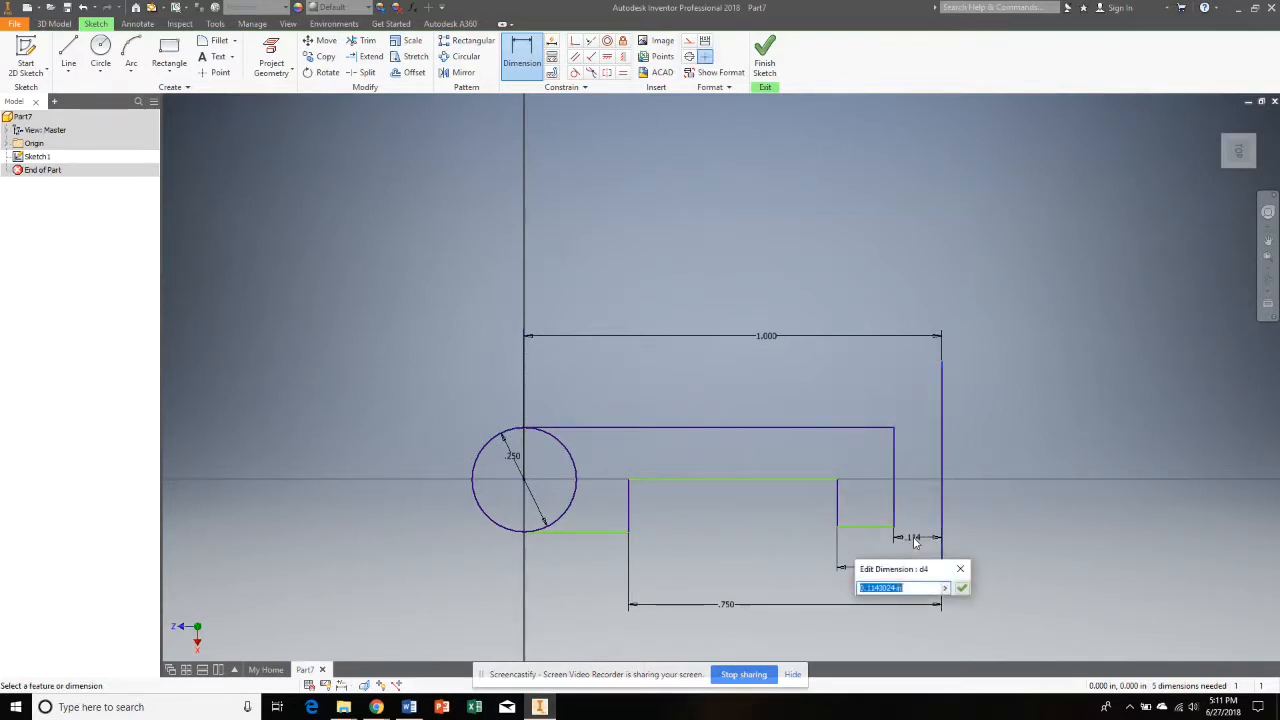
pyautogui.write('.28/2')
pyautogui.press('Return')
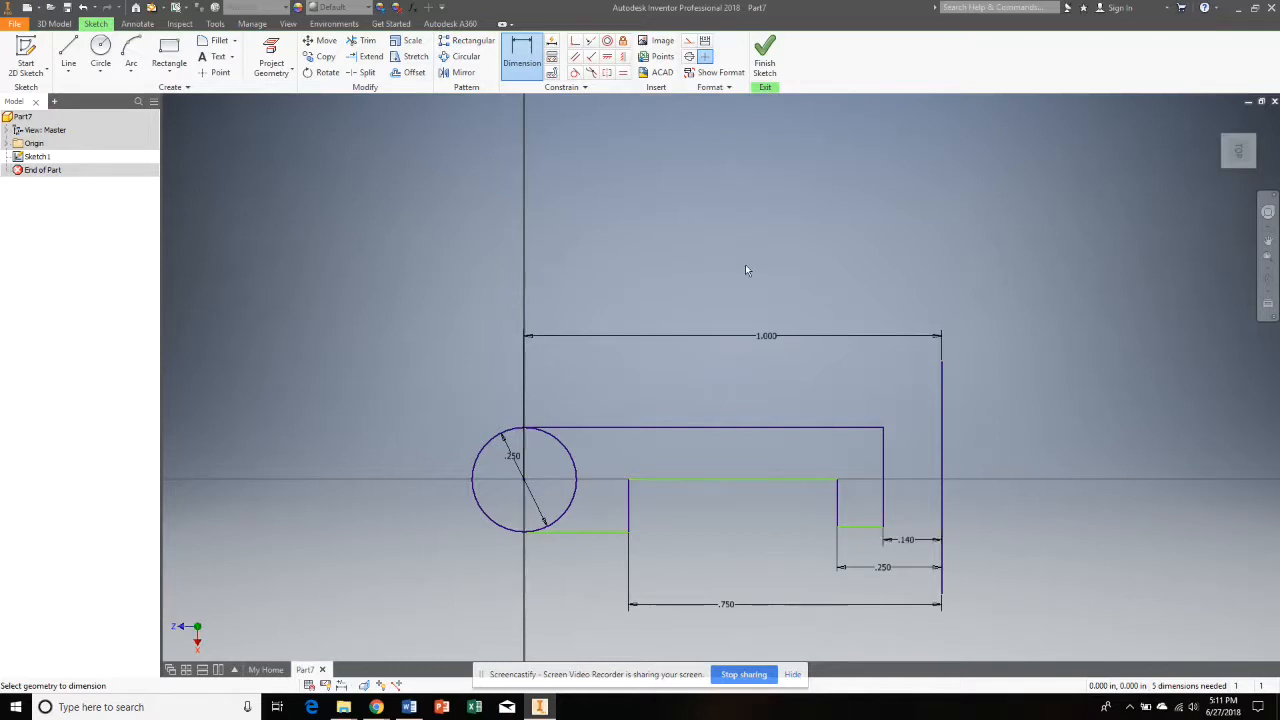
# Dimension the length of the arm's vertical end edge as 0.25 in
pyautogui.click(529, 63)
pyautogui.click(885, 502)
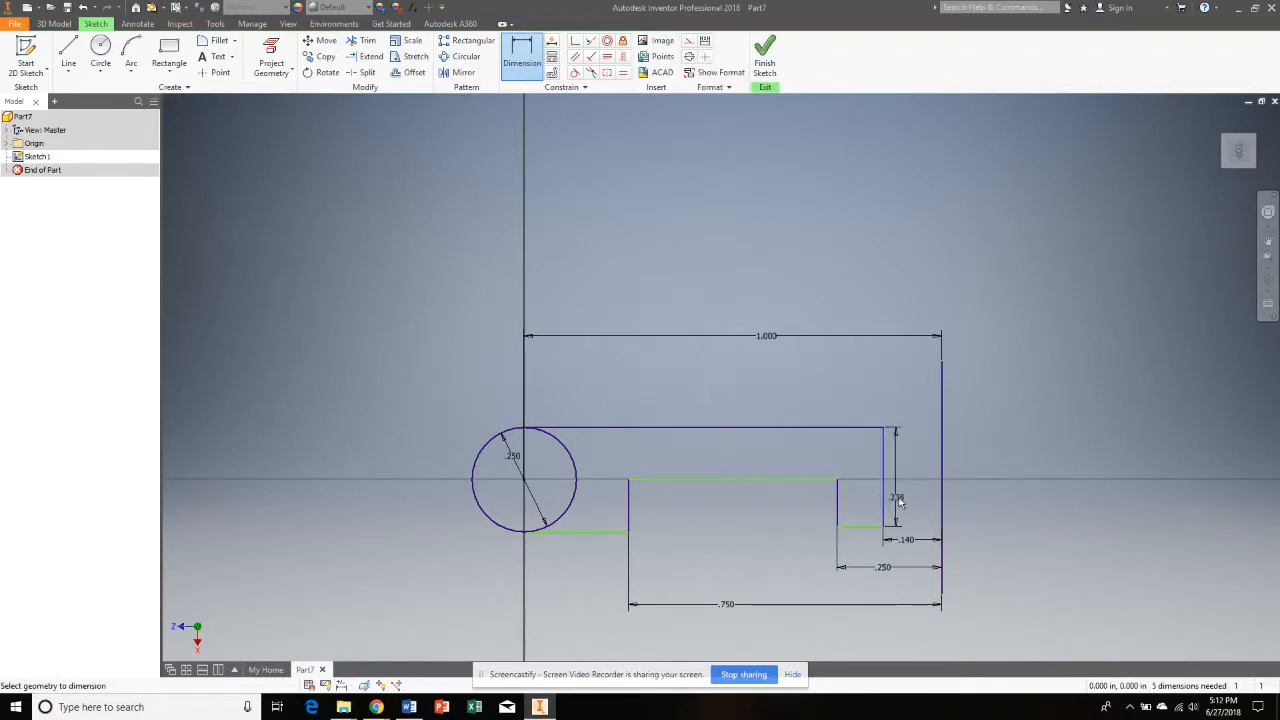
pyautogui.click(919, 497)
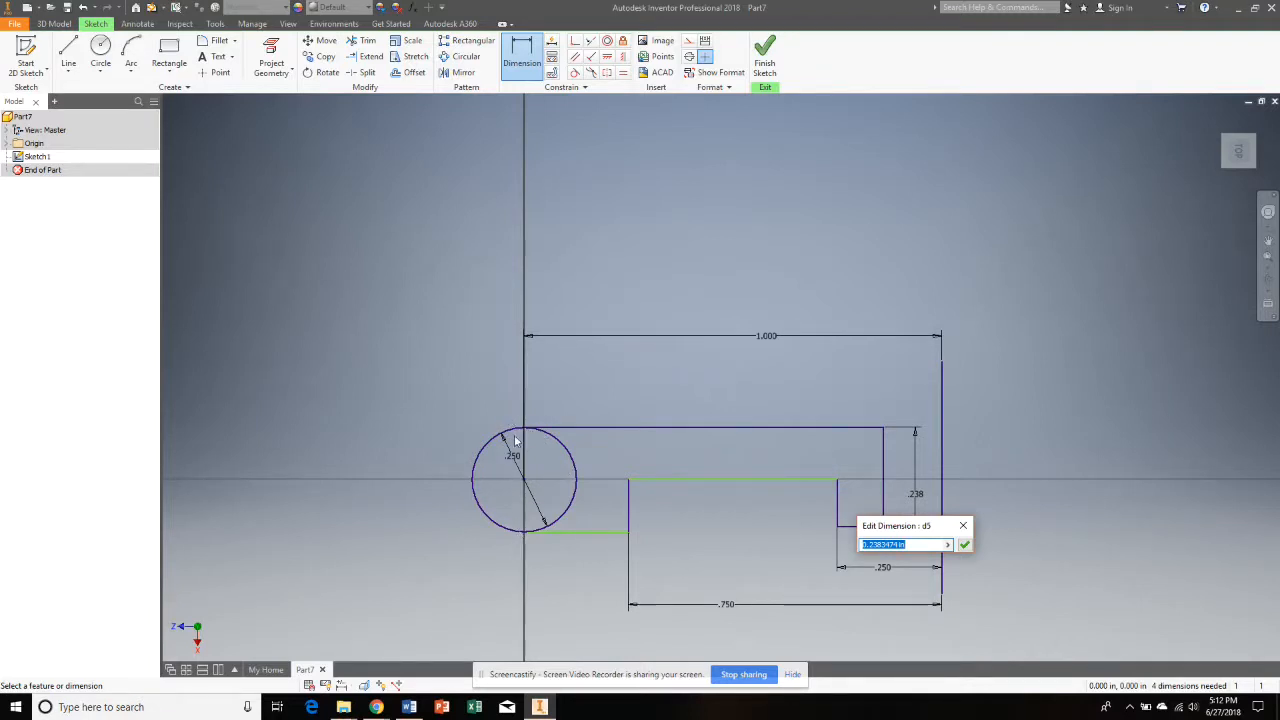
pyautogui.write('.25')
pyautogui.press('Return')
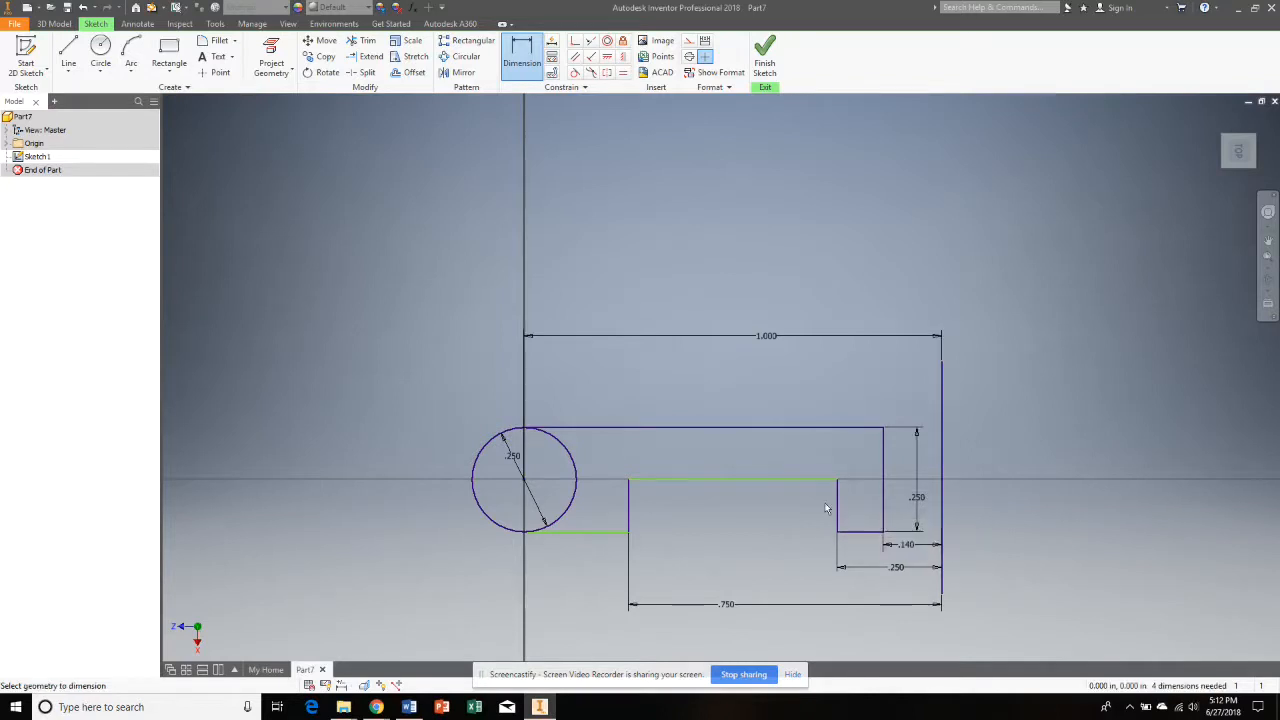
# Try to apply a vertical constraint to the arm's short lower edge next to the circle
pyautogui.click(624, 58)
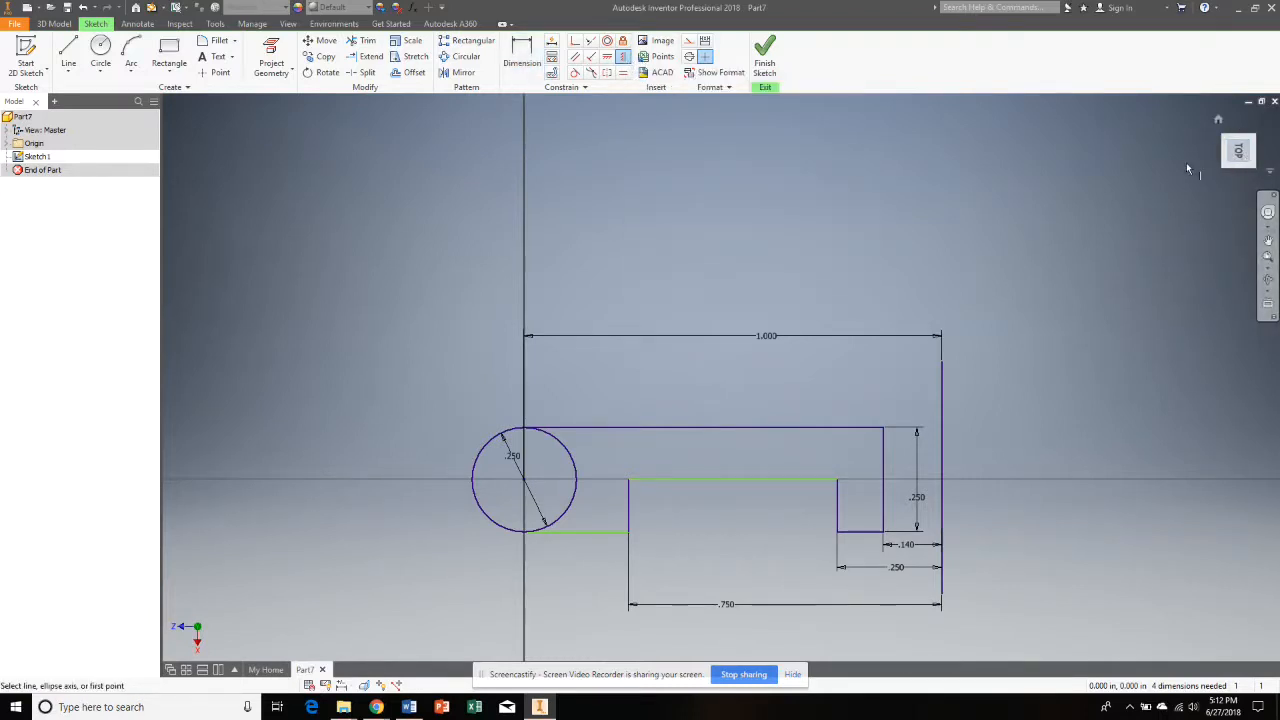
pyautogui.click(588, 533)
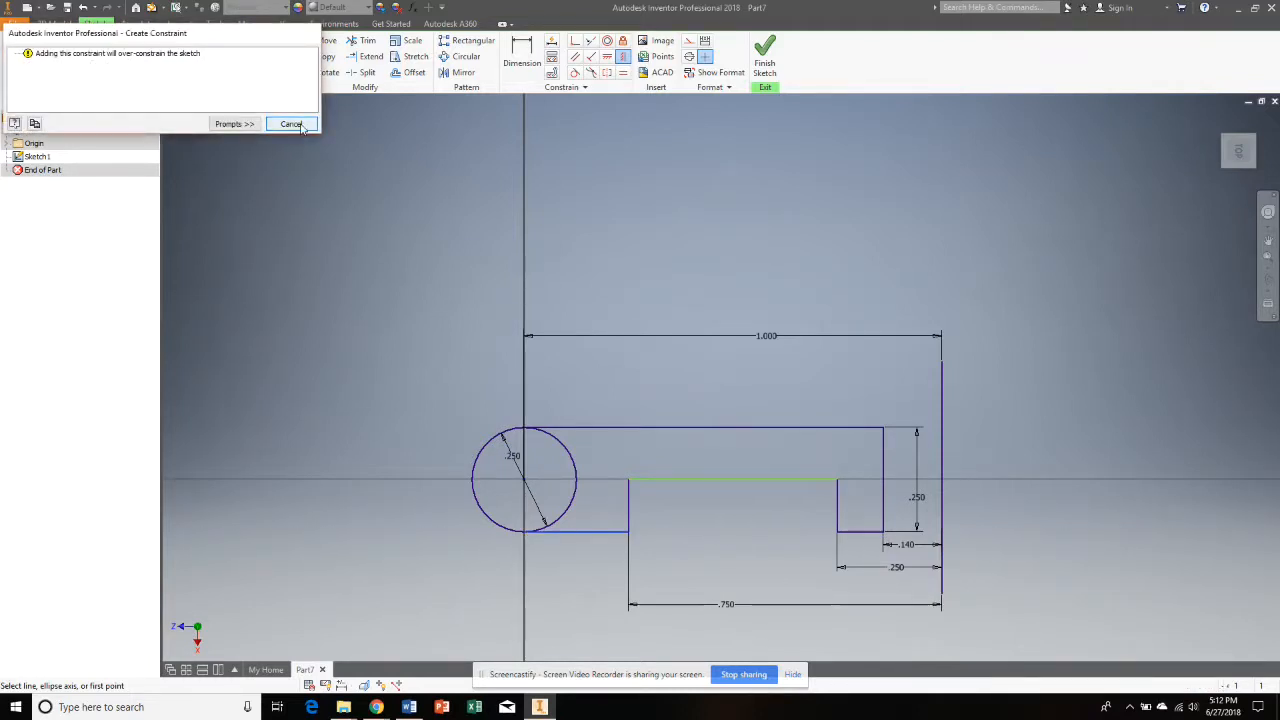
pyautogui.press('Escape')
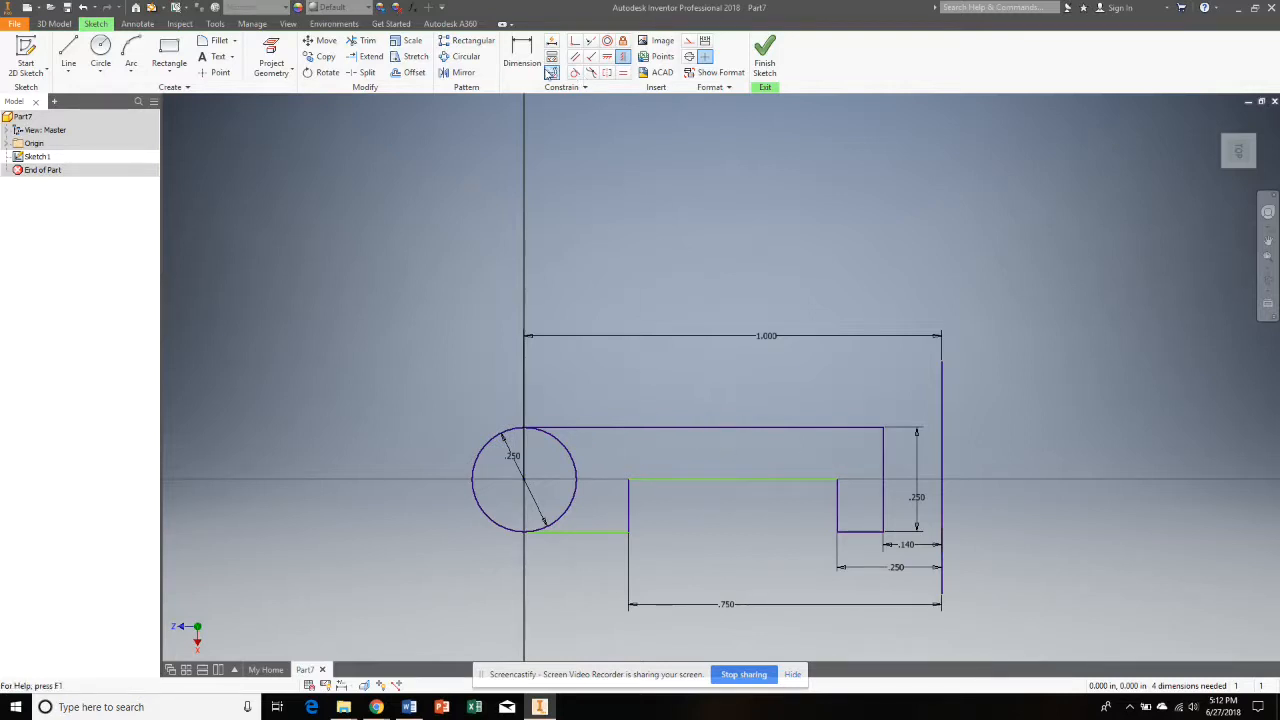
# Fillet the four corners along both sides of the arm's notch with a radius of .0625 in
pyautogui.click(218, 42)
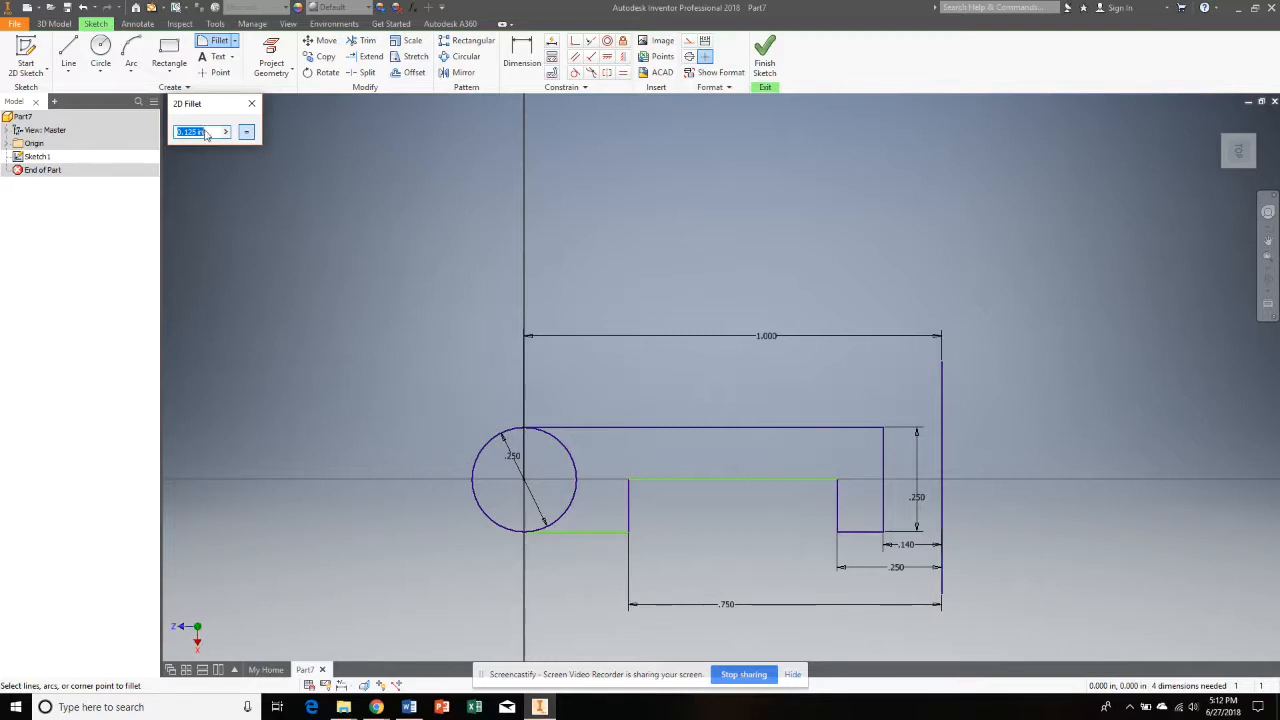
pyautogui.write('.0625')
pyautogui.click(604, 538)
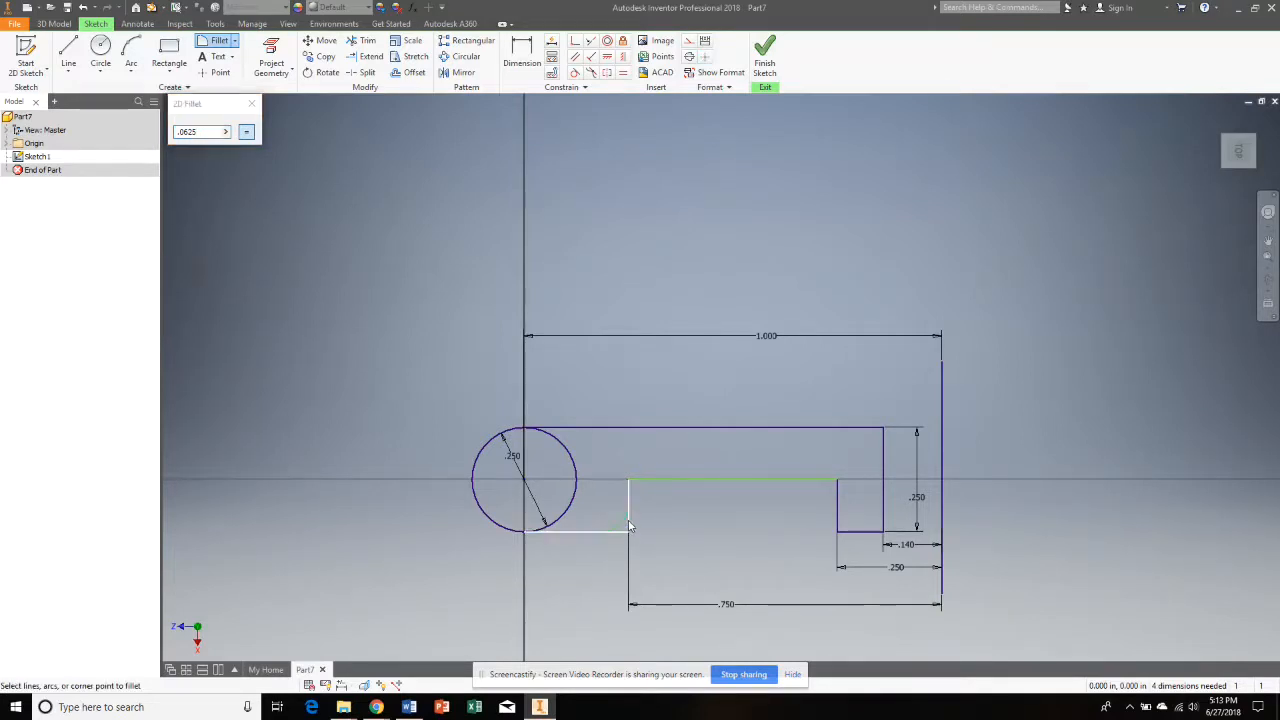
pyautogui.click(628, 520)
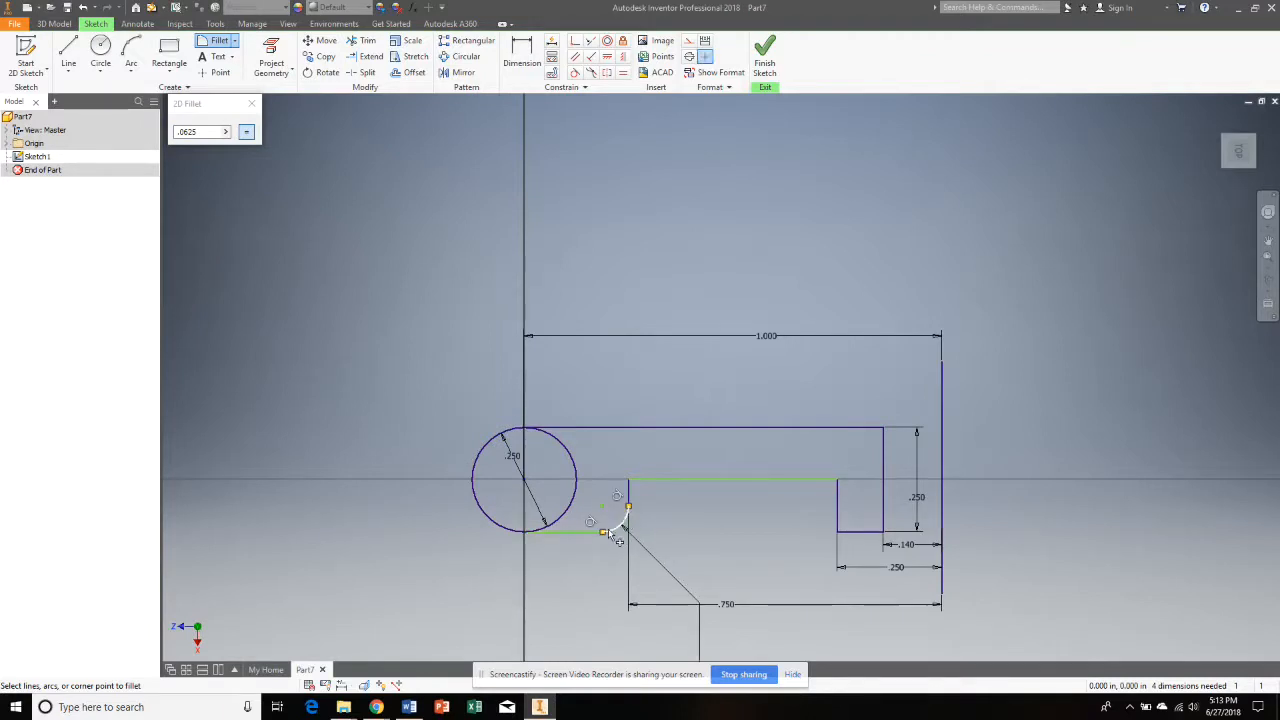
pyautogui.click(629, 482)
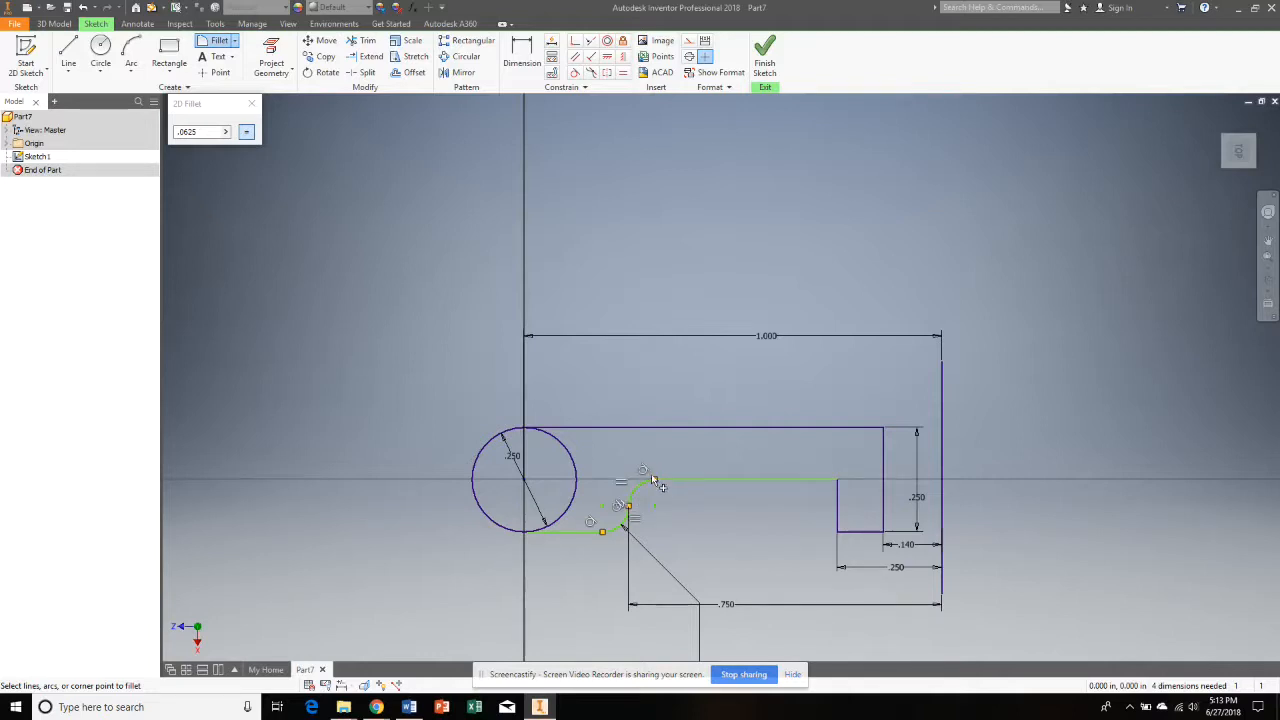
pyautogui.click(653, 479)
pyautogui.click(839, 505)
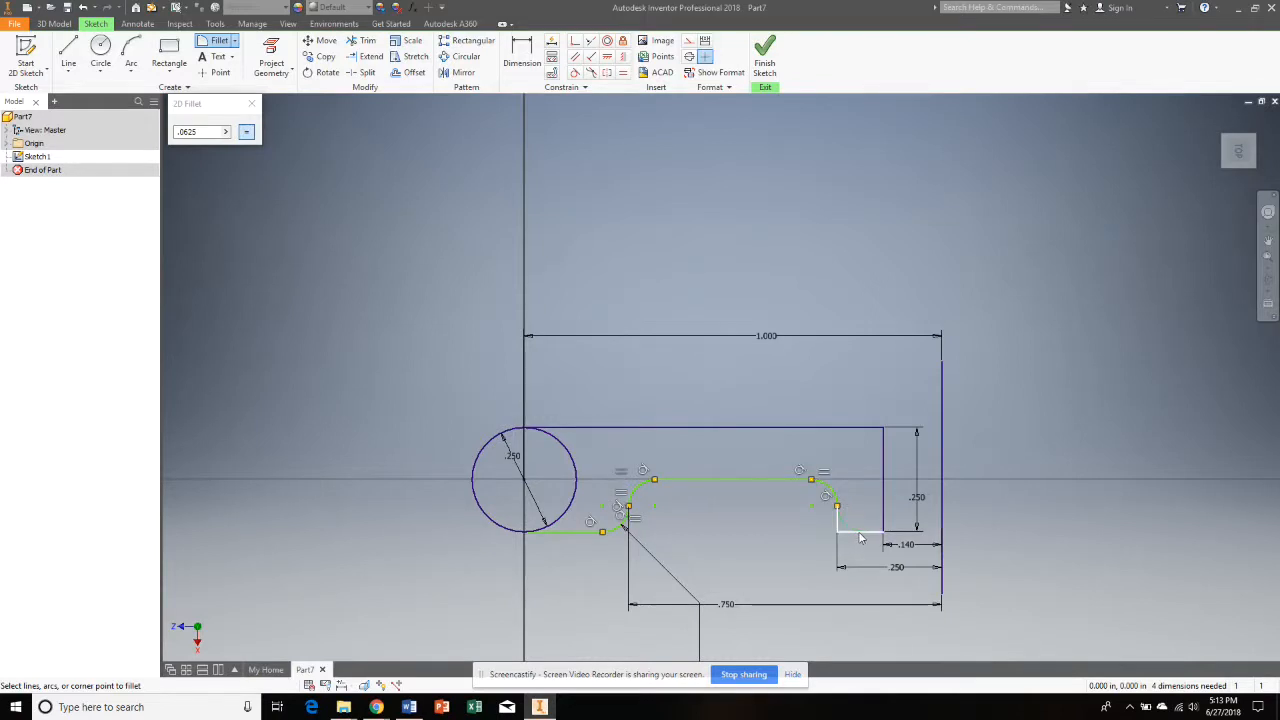
pyautogui.click(861, 535)
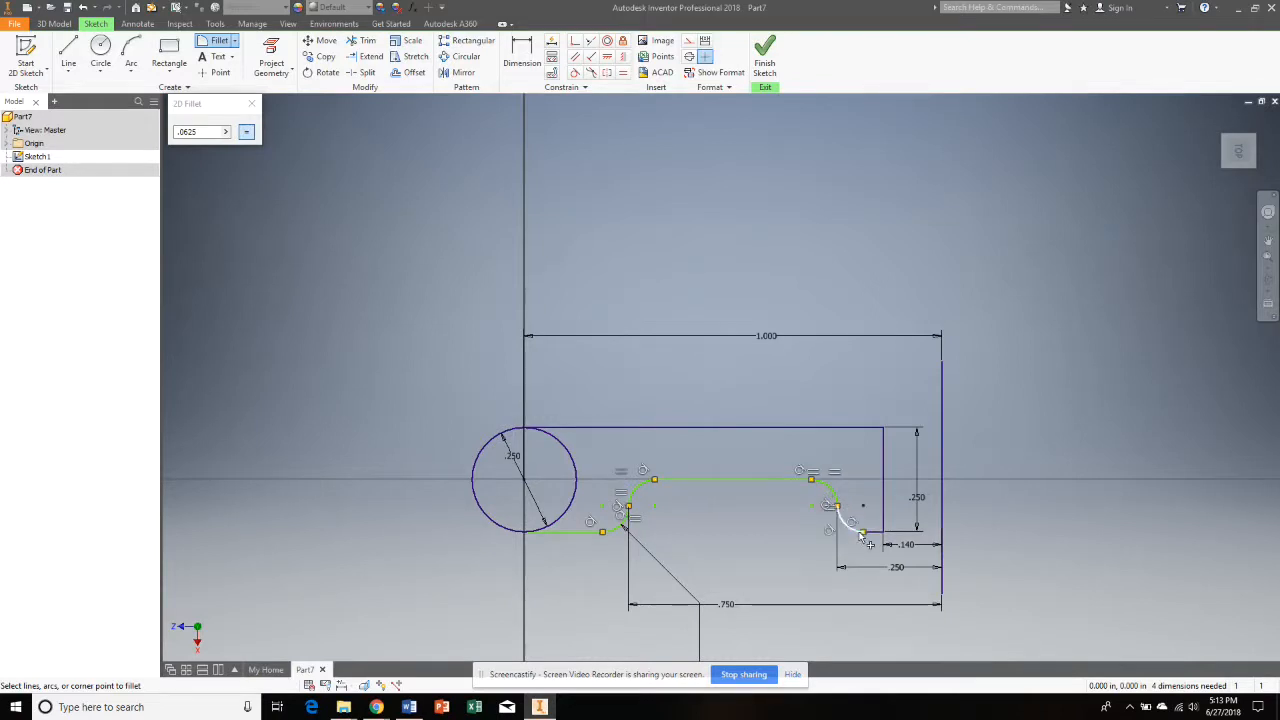
pyautogui.click(605, 539)
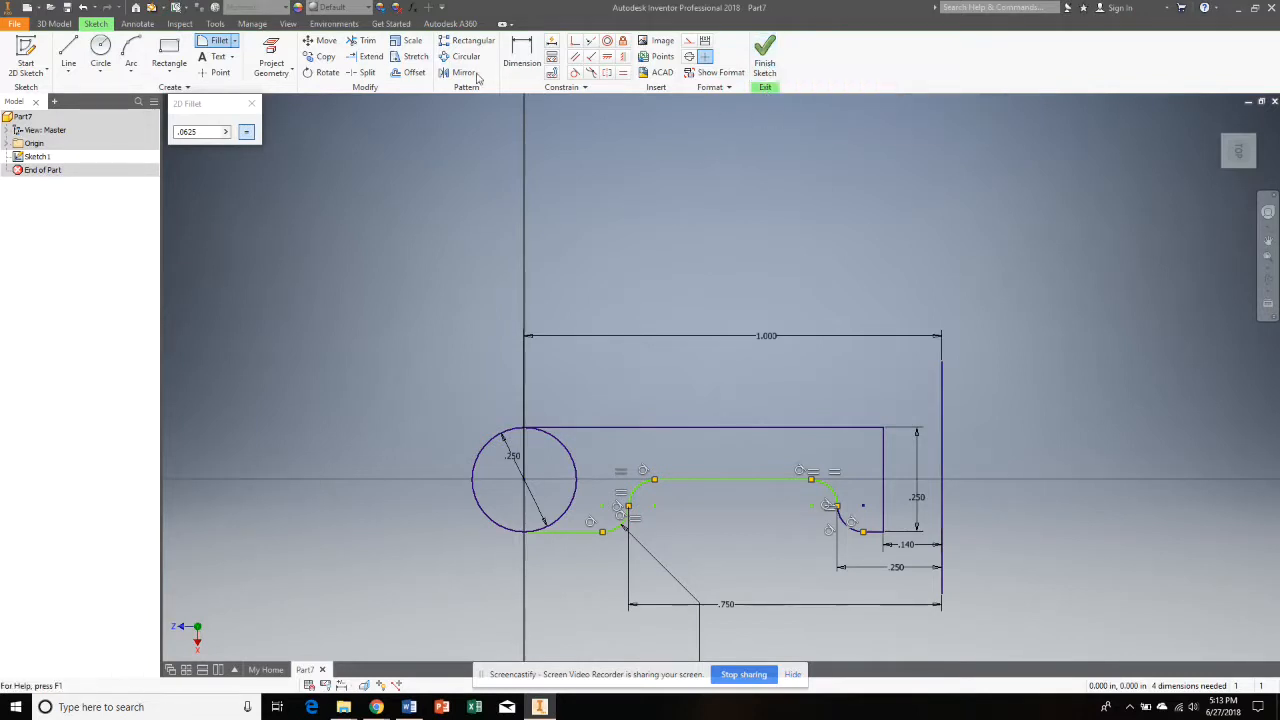
# Trim away the half of the circle that lies inside the arm and finish the sketch
pyautogui.click(365, 42)
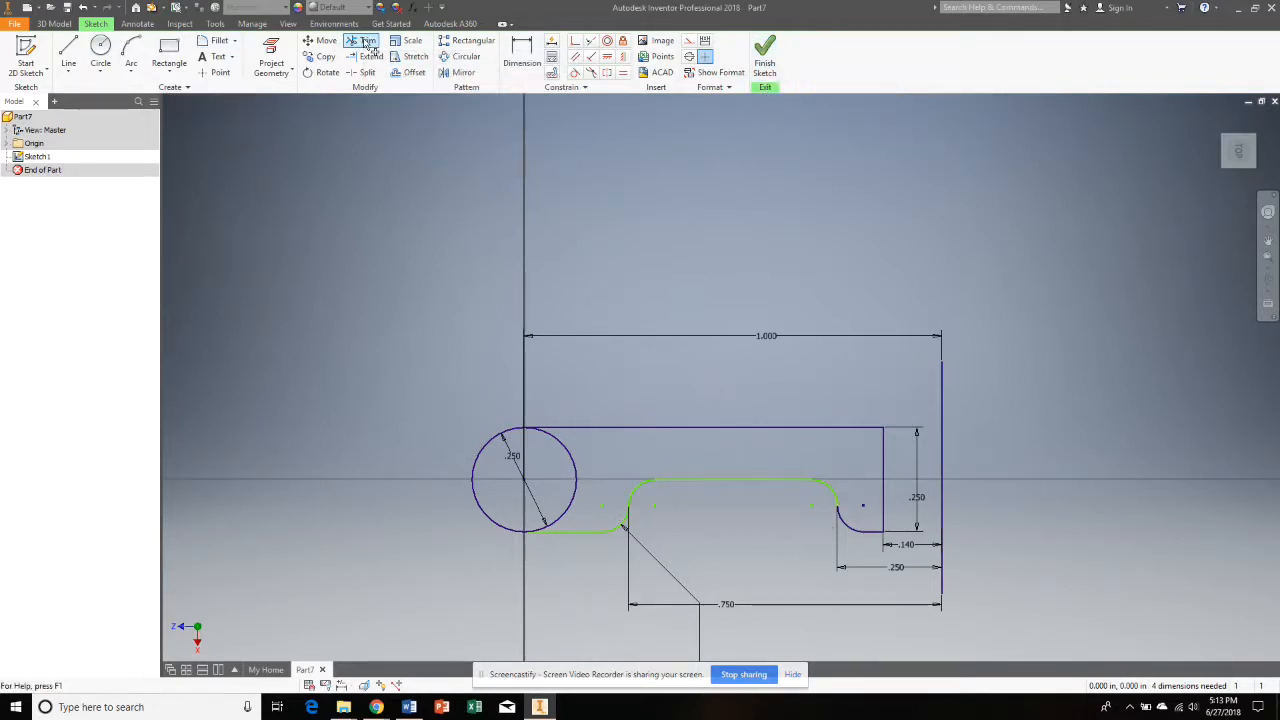
pyautogui.click(575, 464)
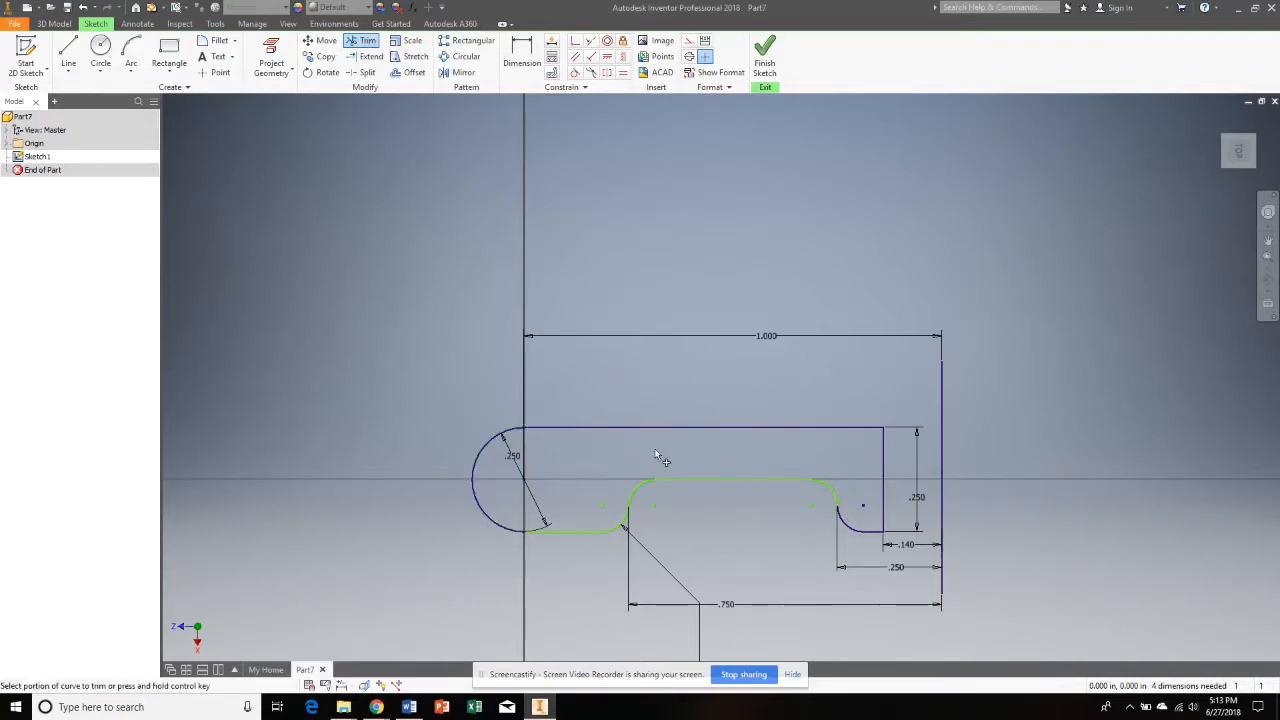
pyautogui.click(764, 58)
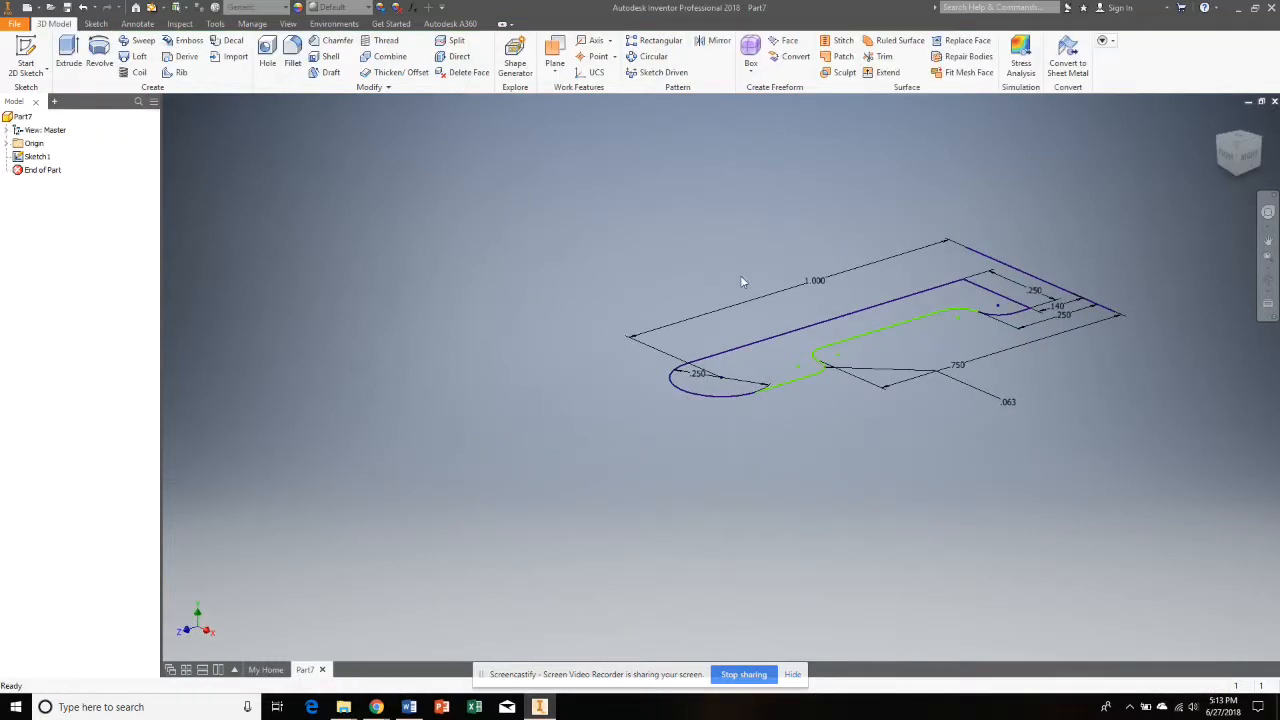
# Revolve the closed arm profile fully around the separate line to form a solid wheel
pyautogui.moveTo(741, 279)
pyautogui.mouseDown(button='middle')
pyautogui.moveTo(698, 392)
pyautogui.moveTo(543, 451)
pyautogui.mouseUp(button='middle')
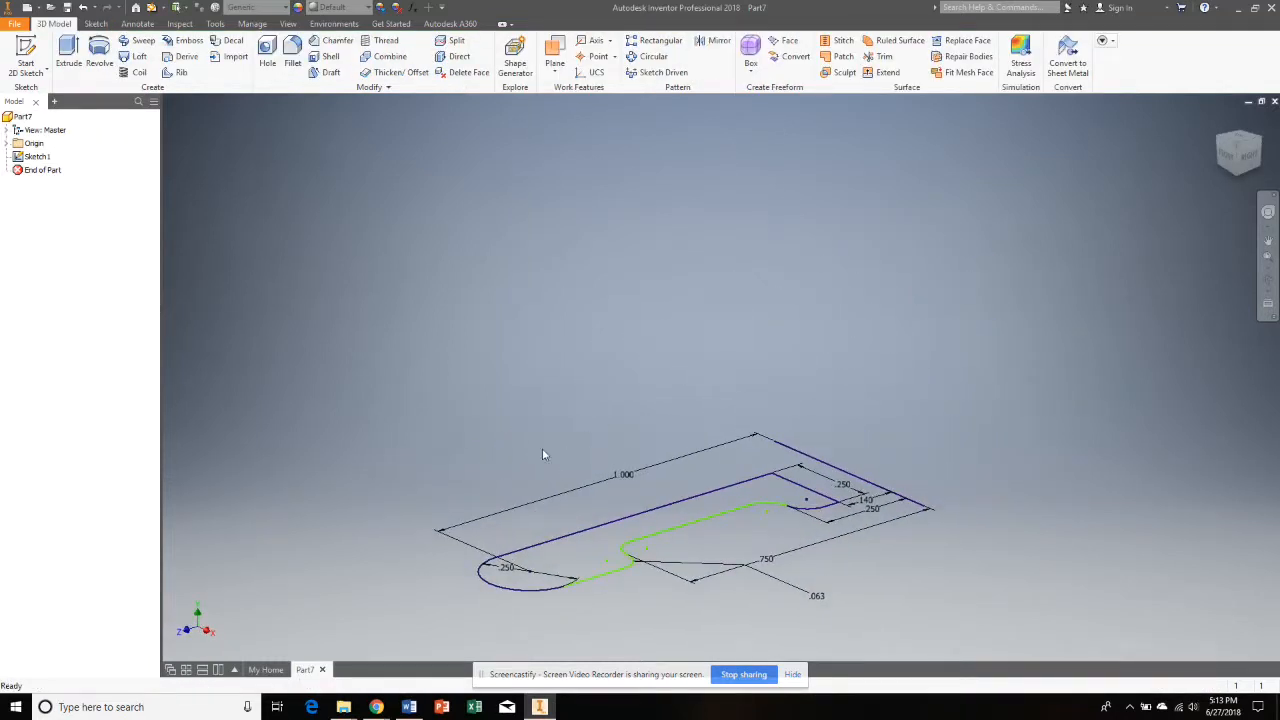
pyautogui.click(108, 55)
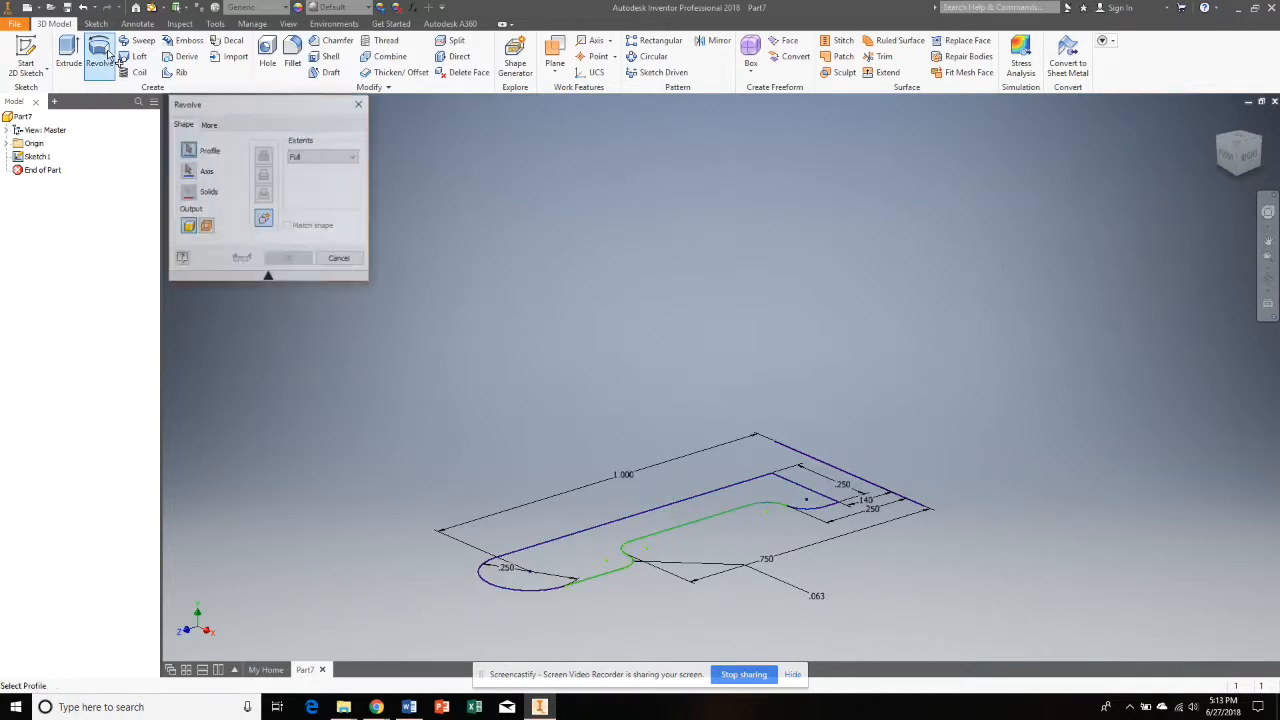
pyautogui.click(581, 551)
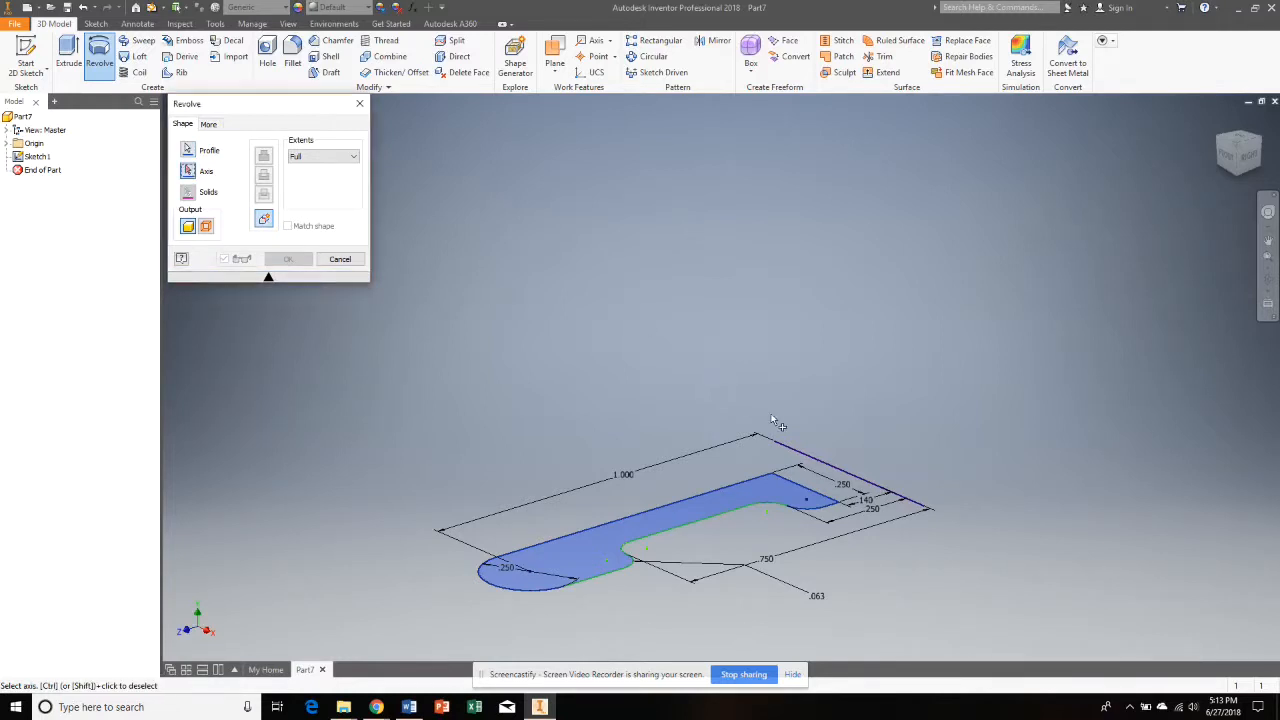
pyautogui.click(828, 465)
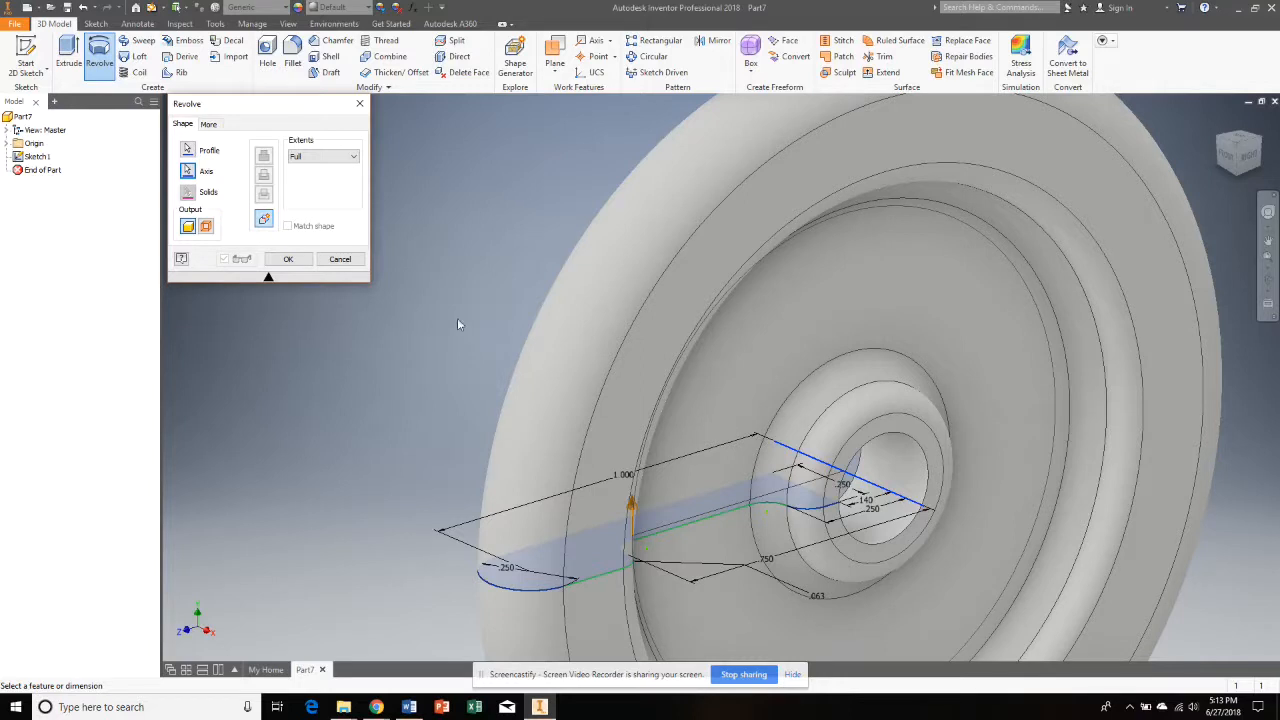
pyautogui.click(289, 259)
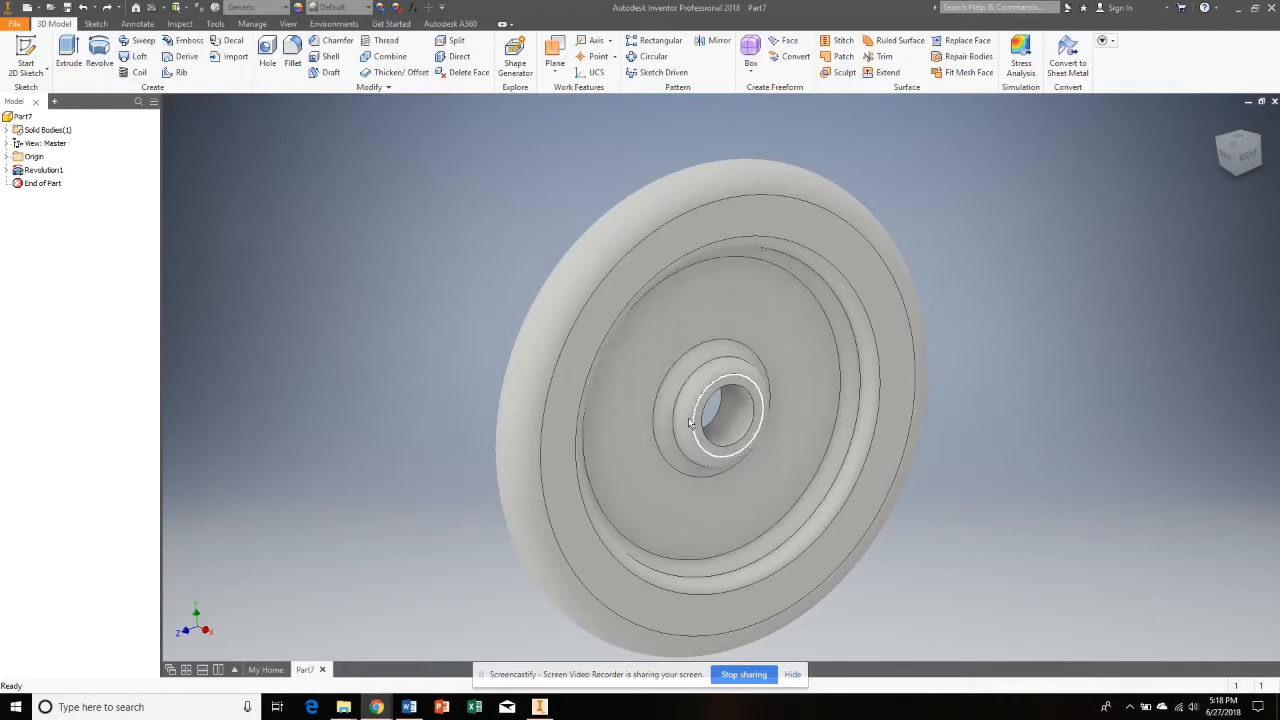
# Start a sketch on the wheel's recessed web face and slice the model view at the sketch plane
pyautogui.click(16, 55)
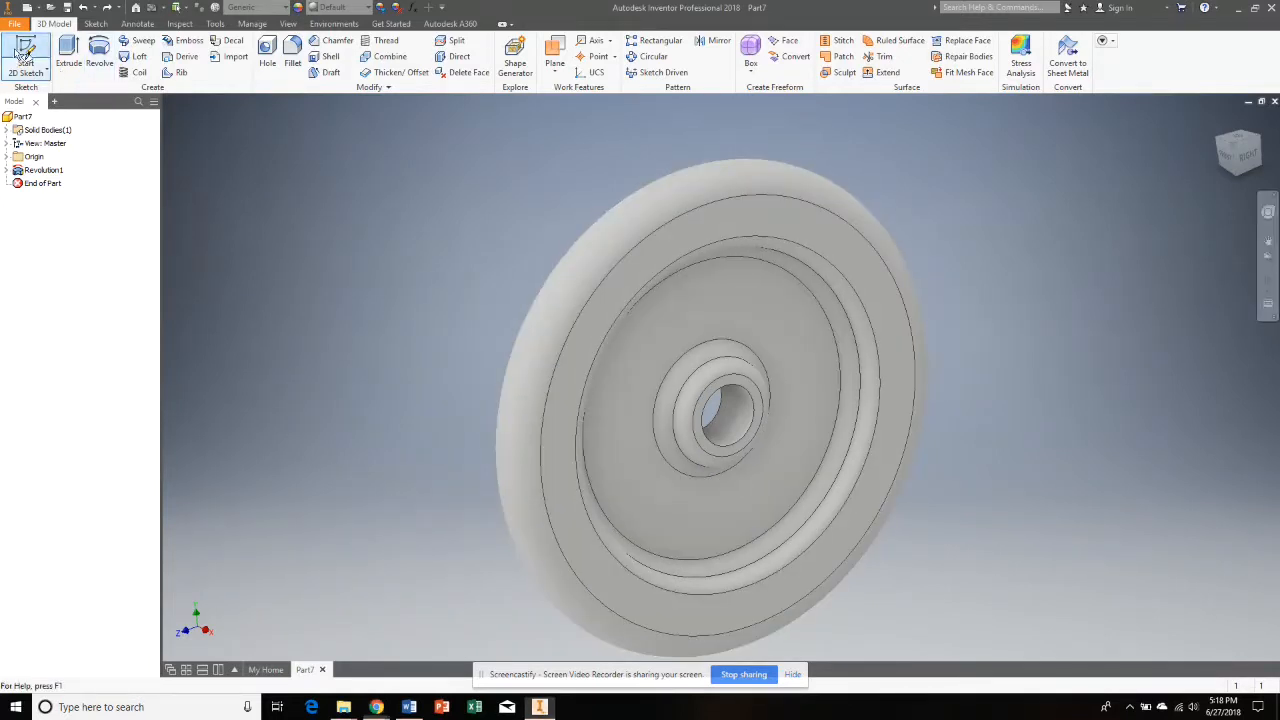
pyautogui.click(760, 318)
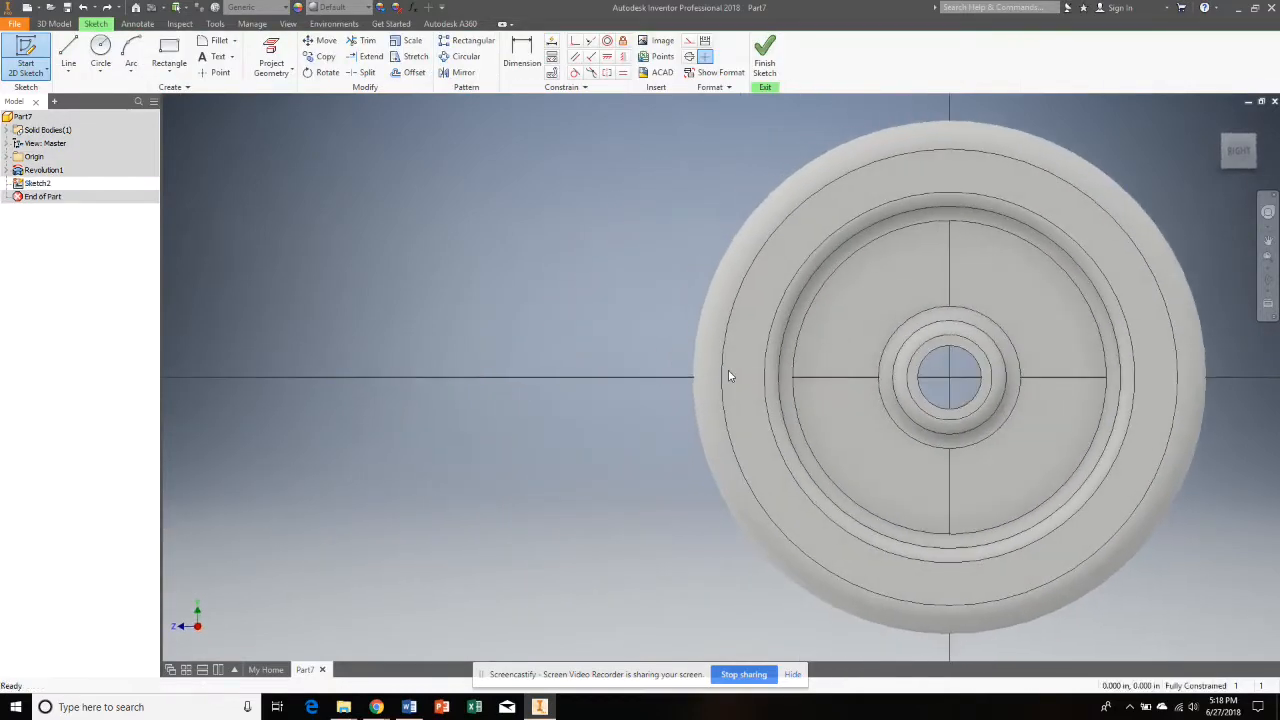
pyautogui.moveTo(728, 370)
pyautogui.mouseDown(button='middle')
pyautogui.moveTo(473, 389)
pyautogui.moveTo(359, 369)
pyautogui.moveTo(369, 380)
pyautogui.mouseUp(button='middle')
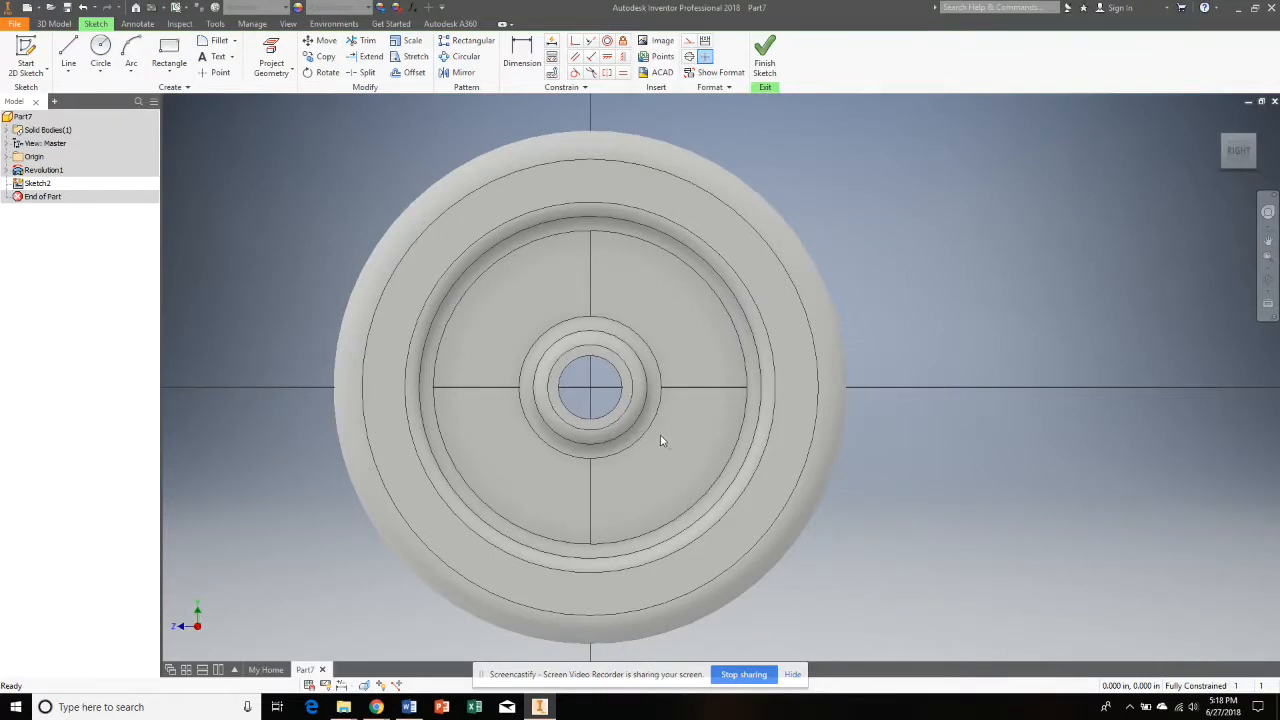
pyautogui.press('F7')
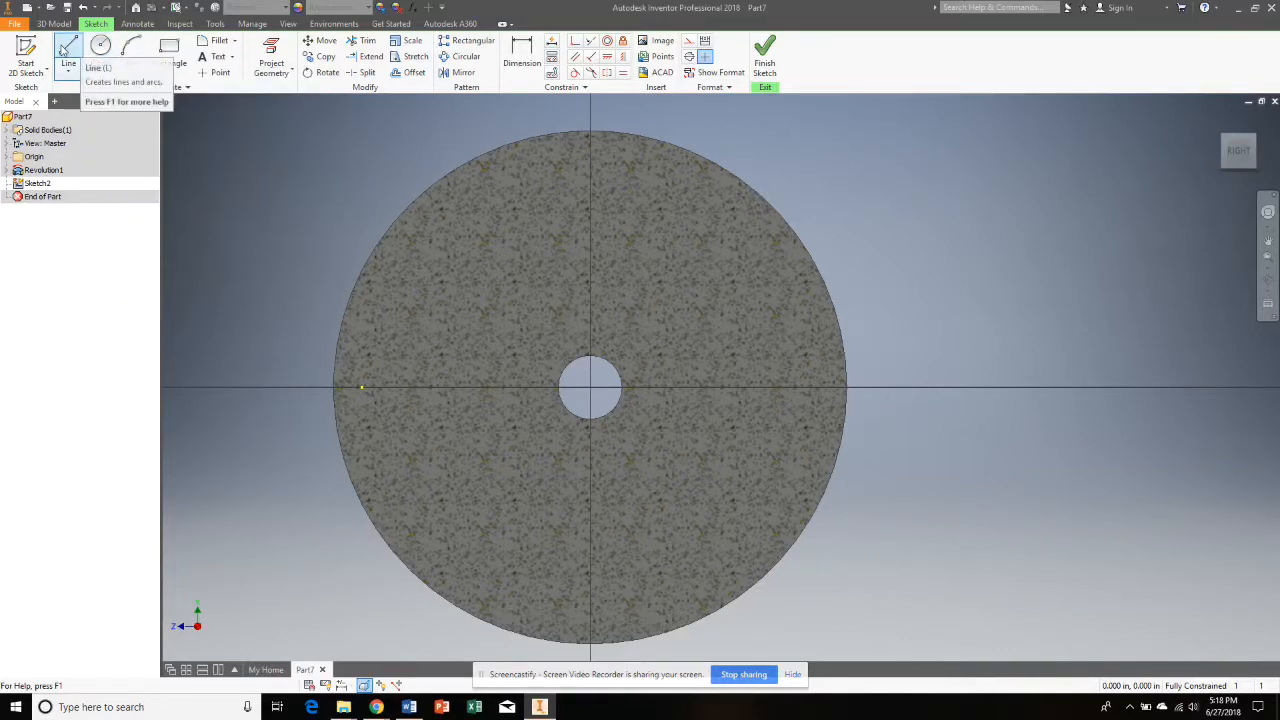
# Draw a horizontal line from the wheel's center point out past its outer rim
pyautogui.click(66, 48)
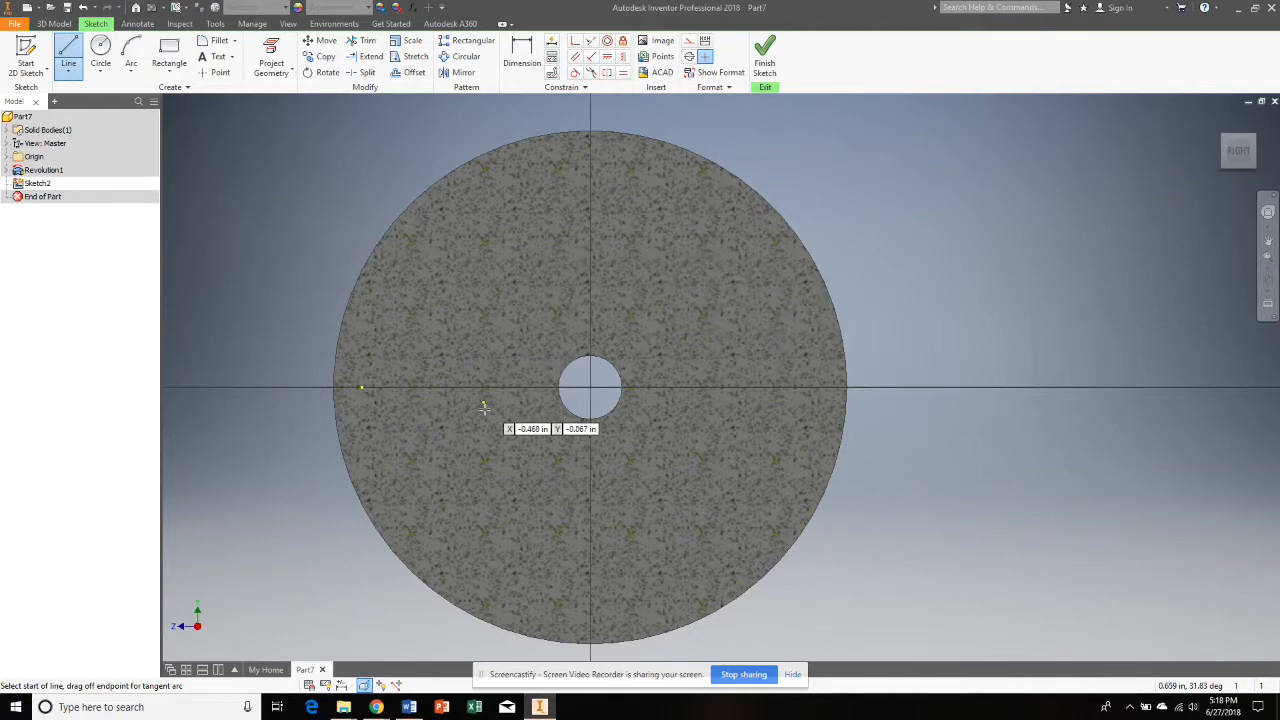
pyautogui.click(590, 387)
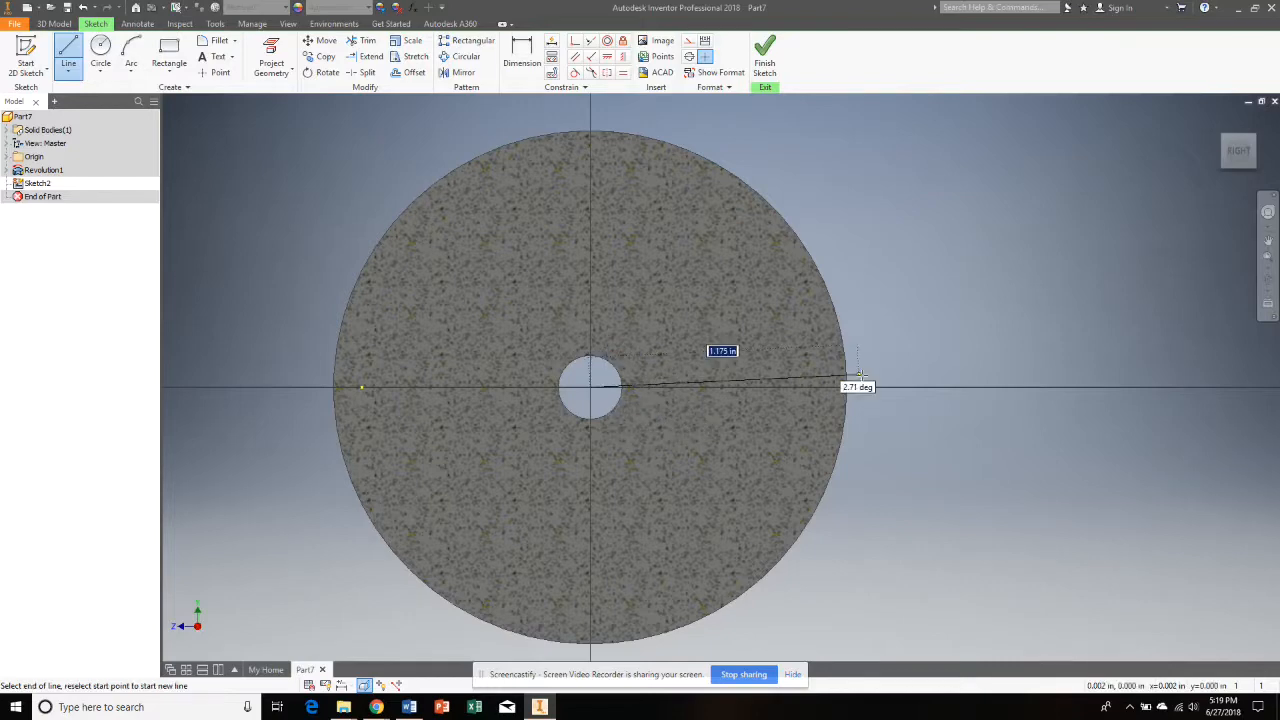
pyautogui.click(949, 387)
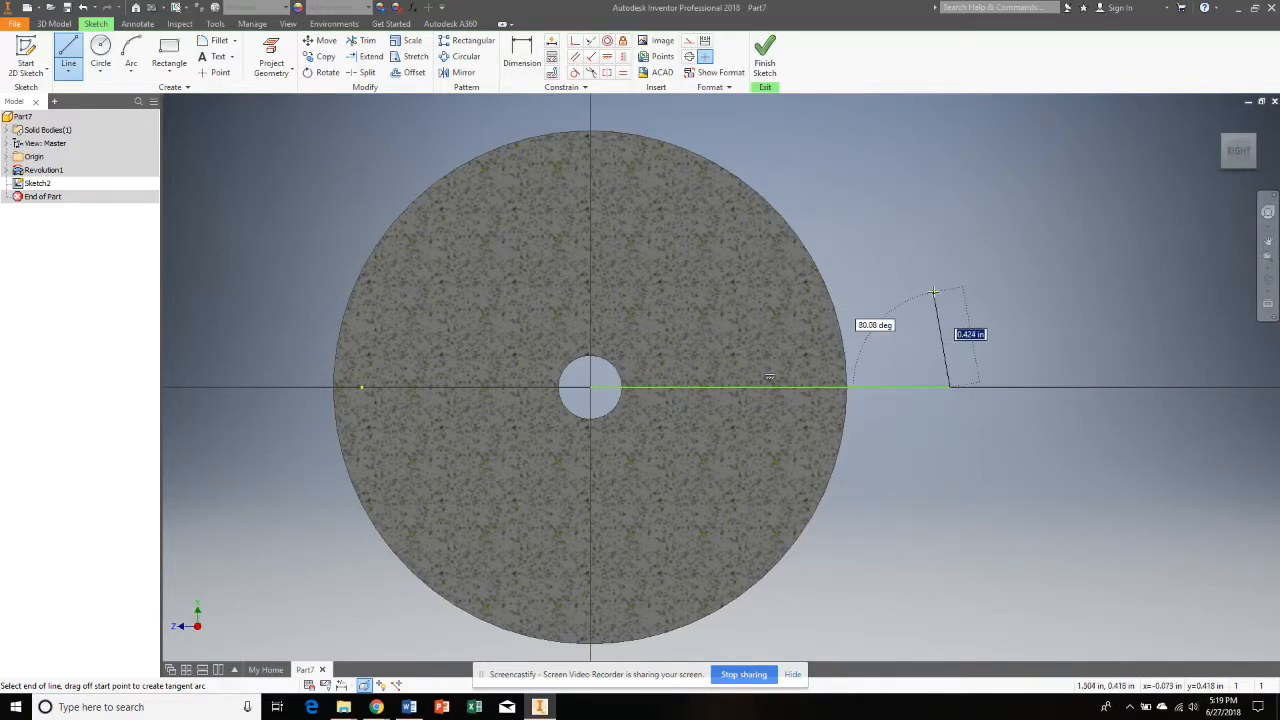
# Draw a second line from the wheel's center past the rim at 15 degrees above the horizontal line
pyautogui.click(68, 55)
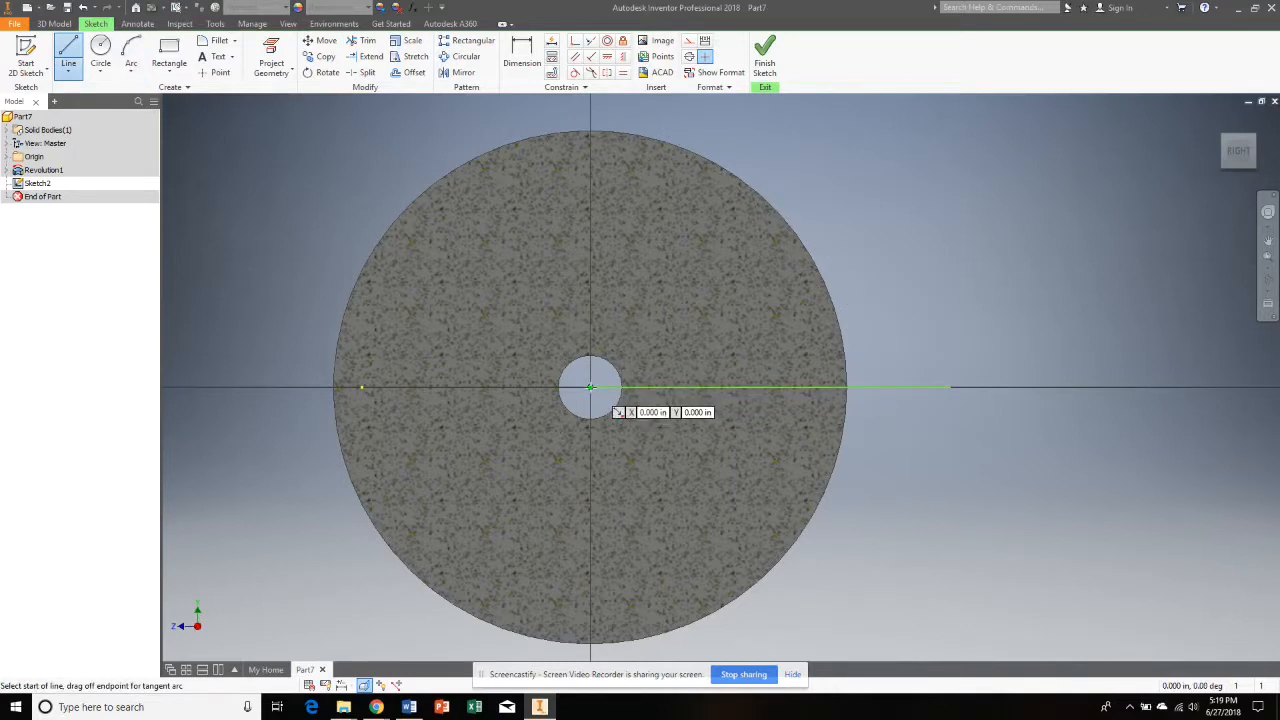
pyautogui.click(590, 387)
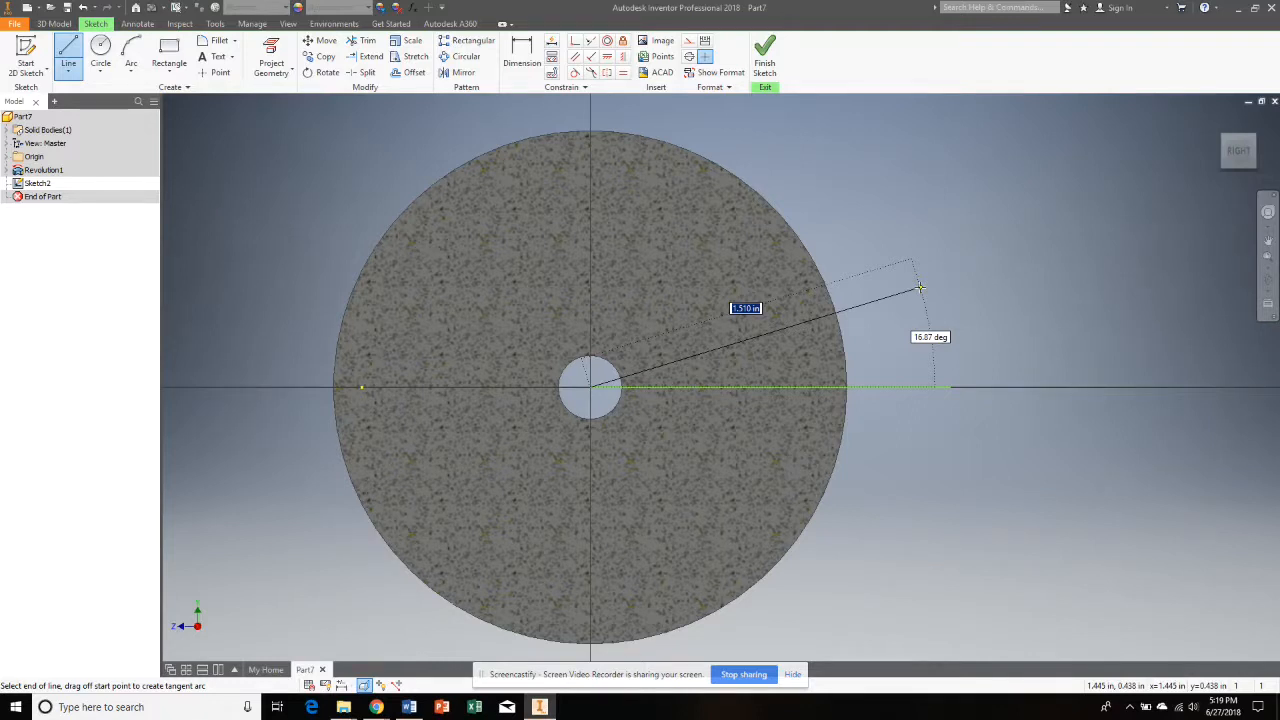
pyautogui.press('Tab')
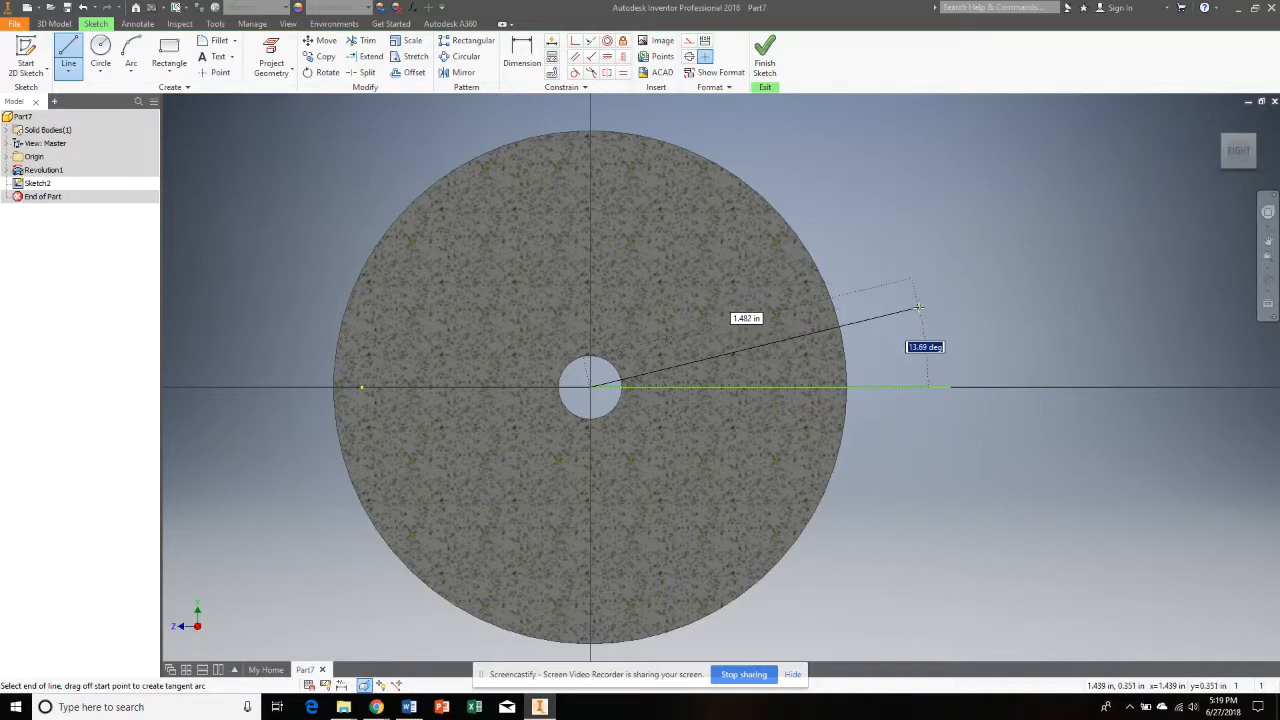
pyautogui.write('15')
pyautogui.press('Return')
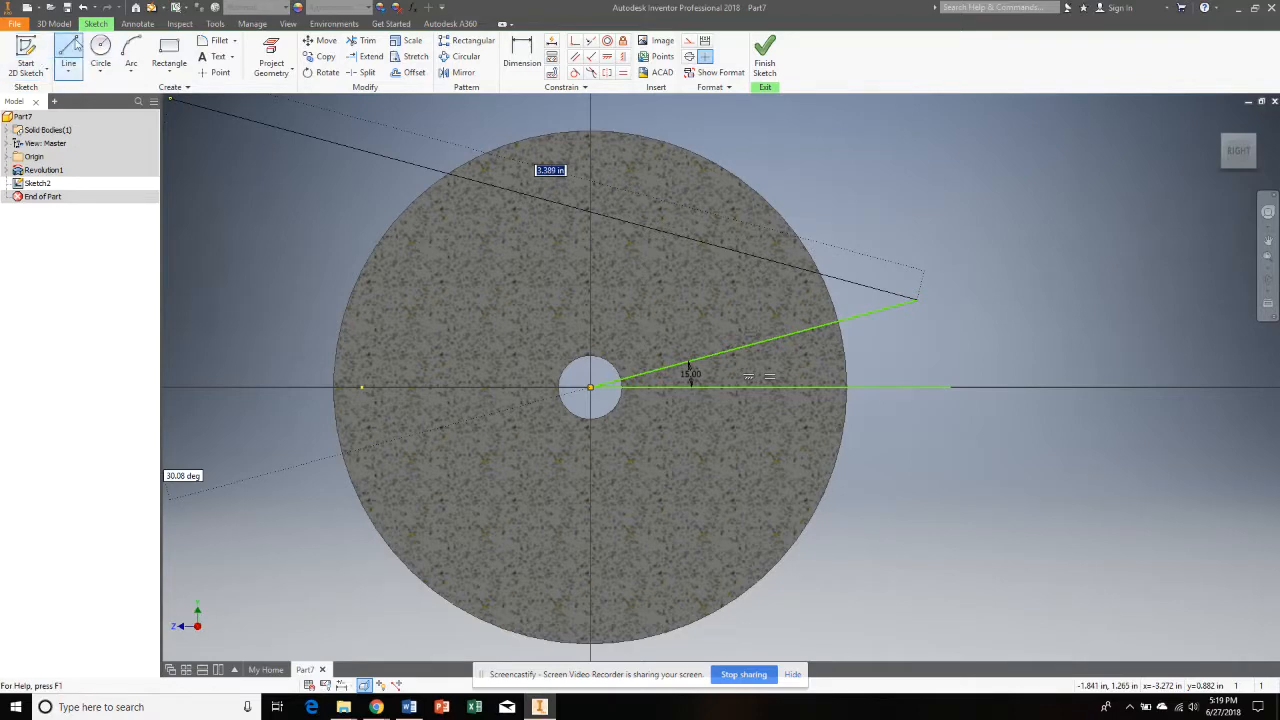
pyautogui.press('Escape')
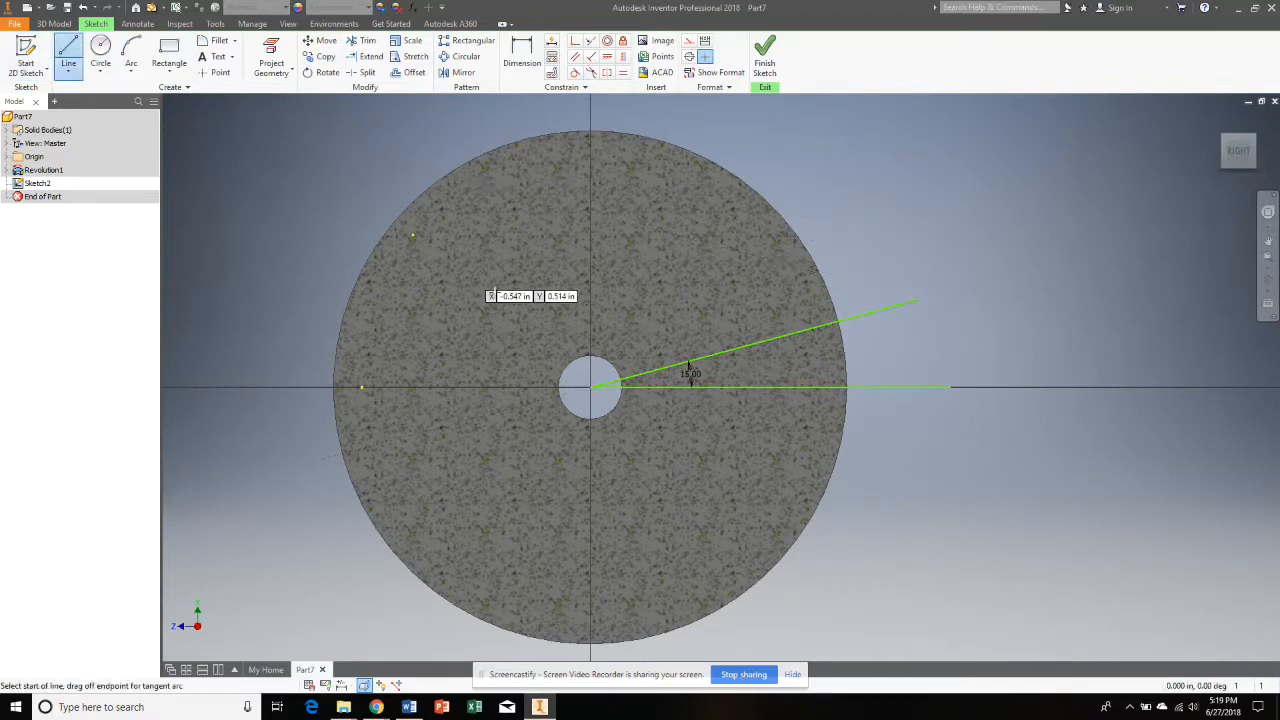
# Draw a third line from the wheel's center past the rim at 30+15 degrees above the horizontal line
pyautogui.click(590, 387)
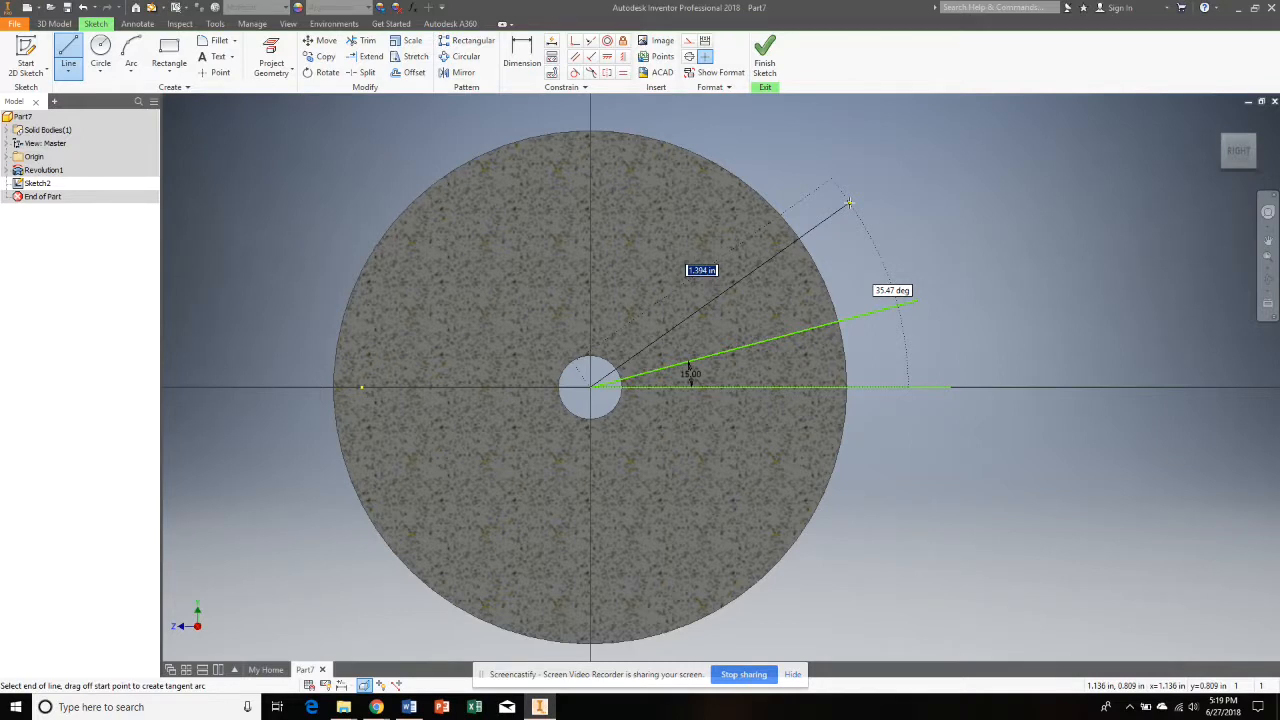
pyautogui.press('Tab')
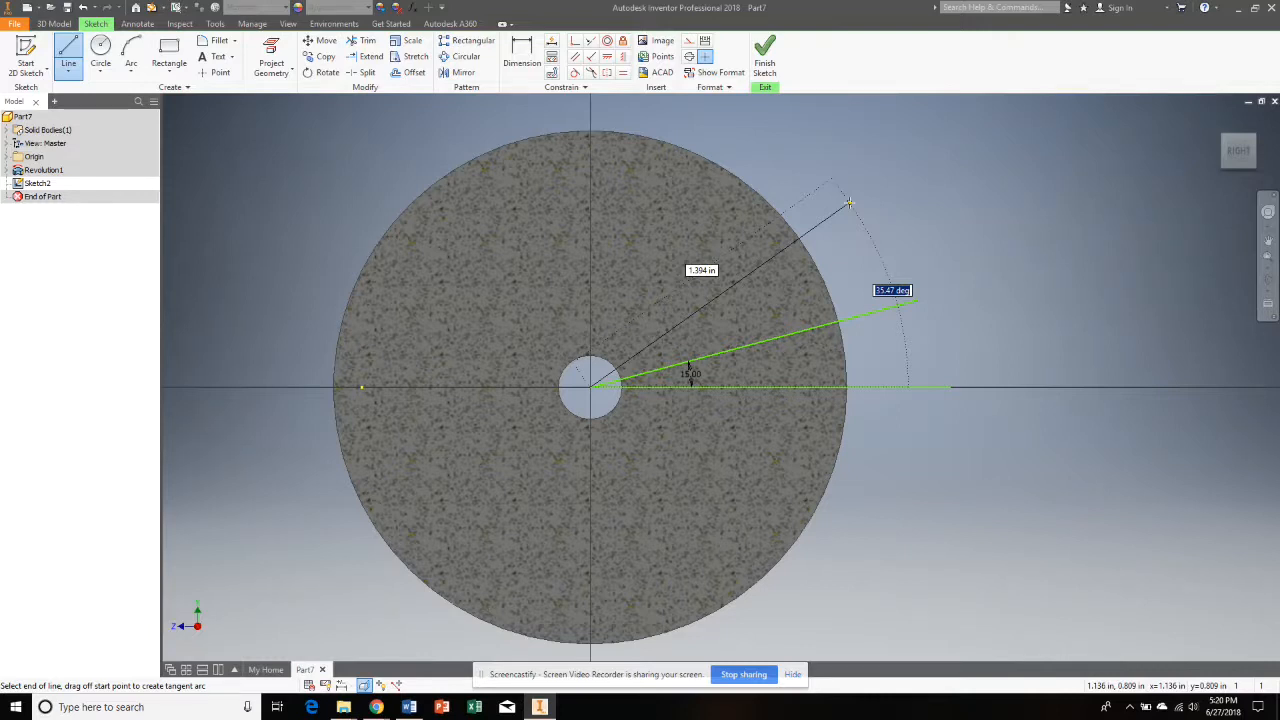
pyautogui.write('30+15')
pyautogui.press('Return')
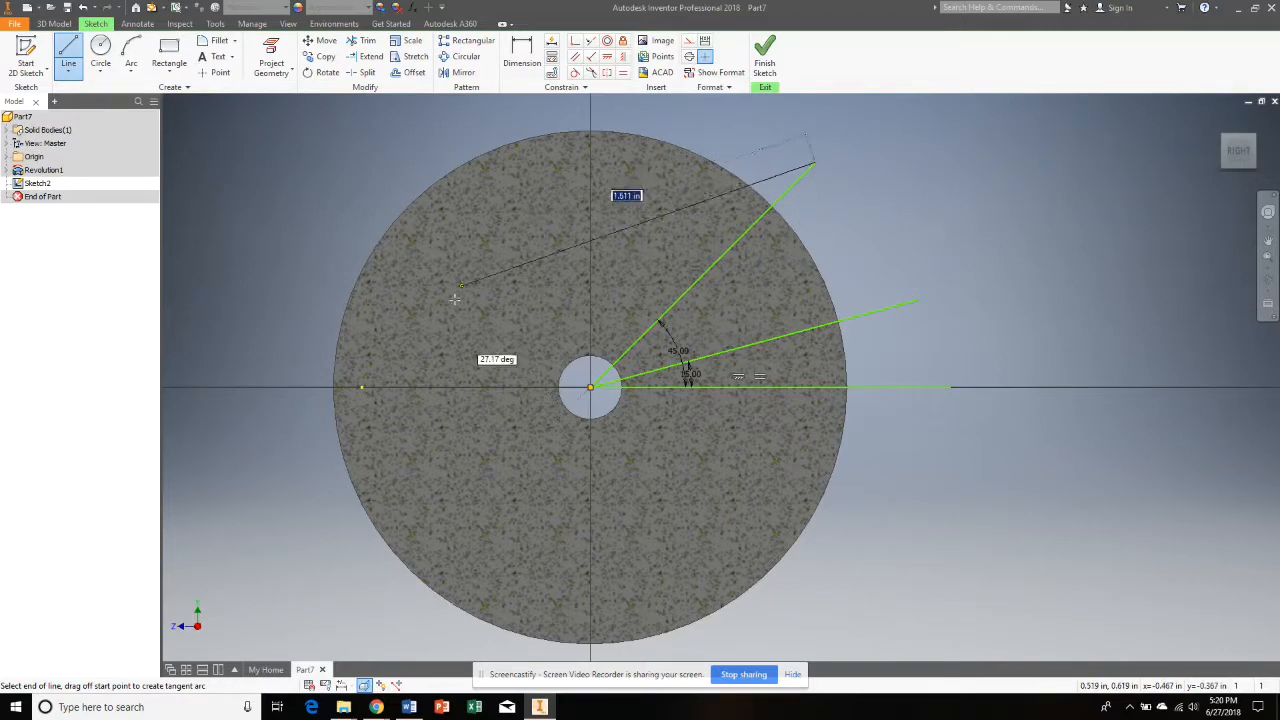
pyautogui.rightClick(928, 167)
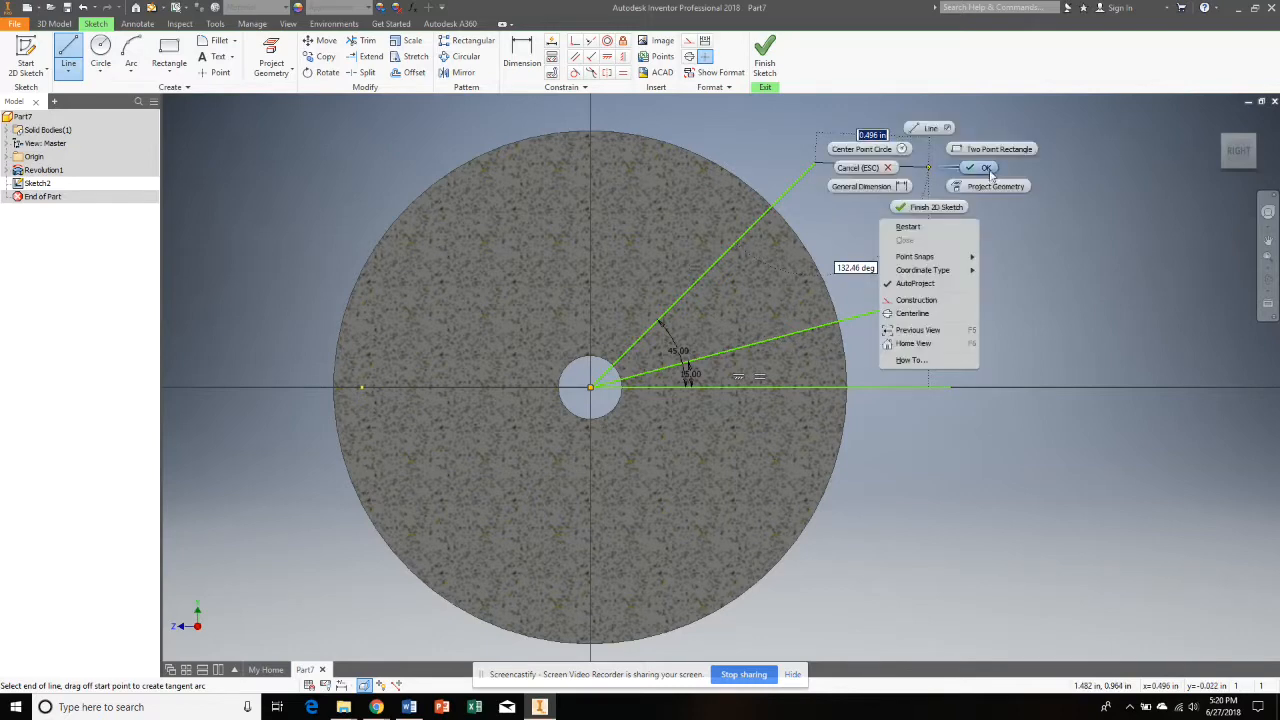
pyautogui.click(986, 168)
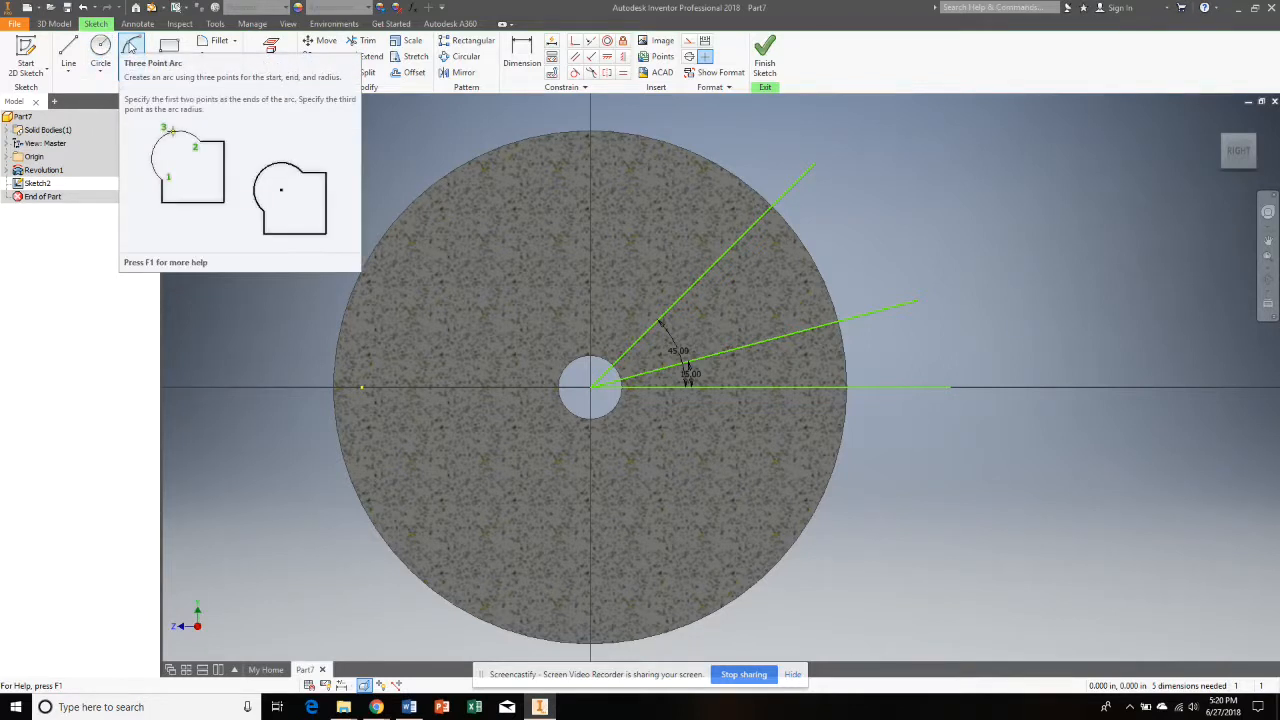
# Draw a three-point arc with a 0.625 in radius crossing all three layout lines between the hub bore and the rim
pyautogui.click(131, 47)
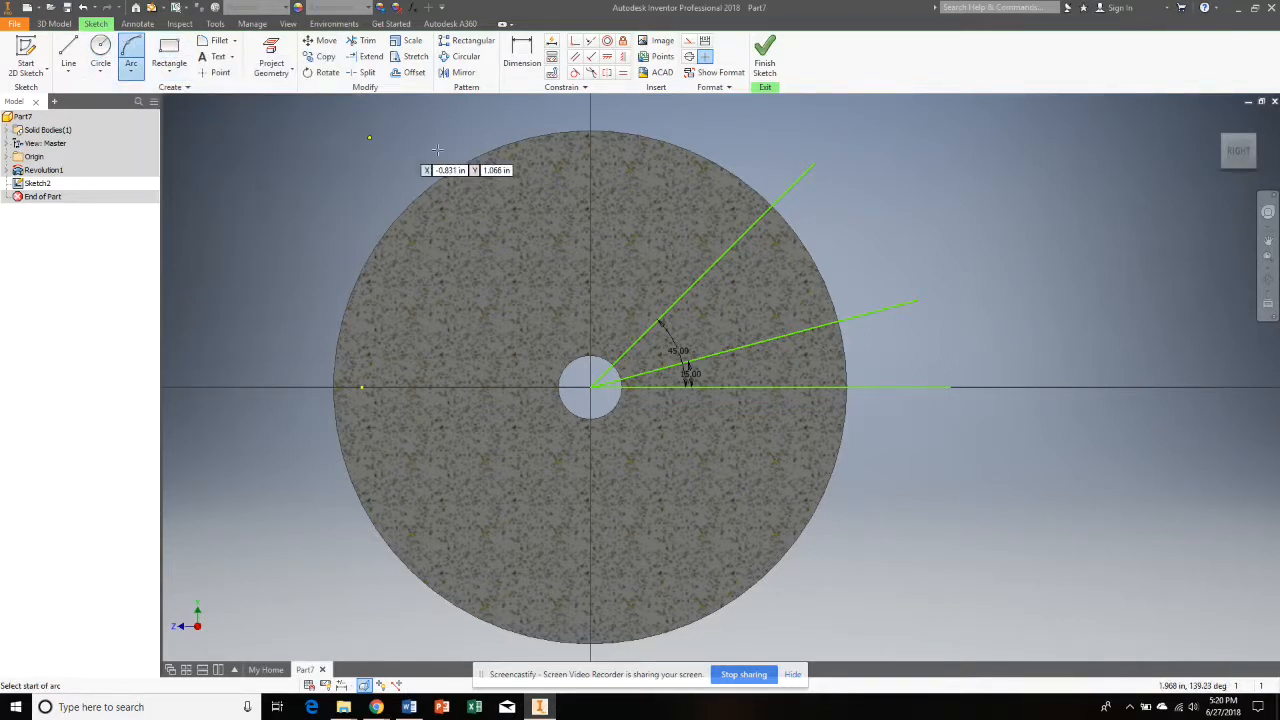
pyautogui.click(694, 238)
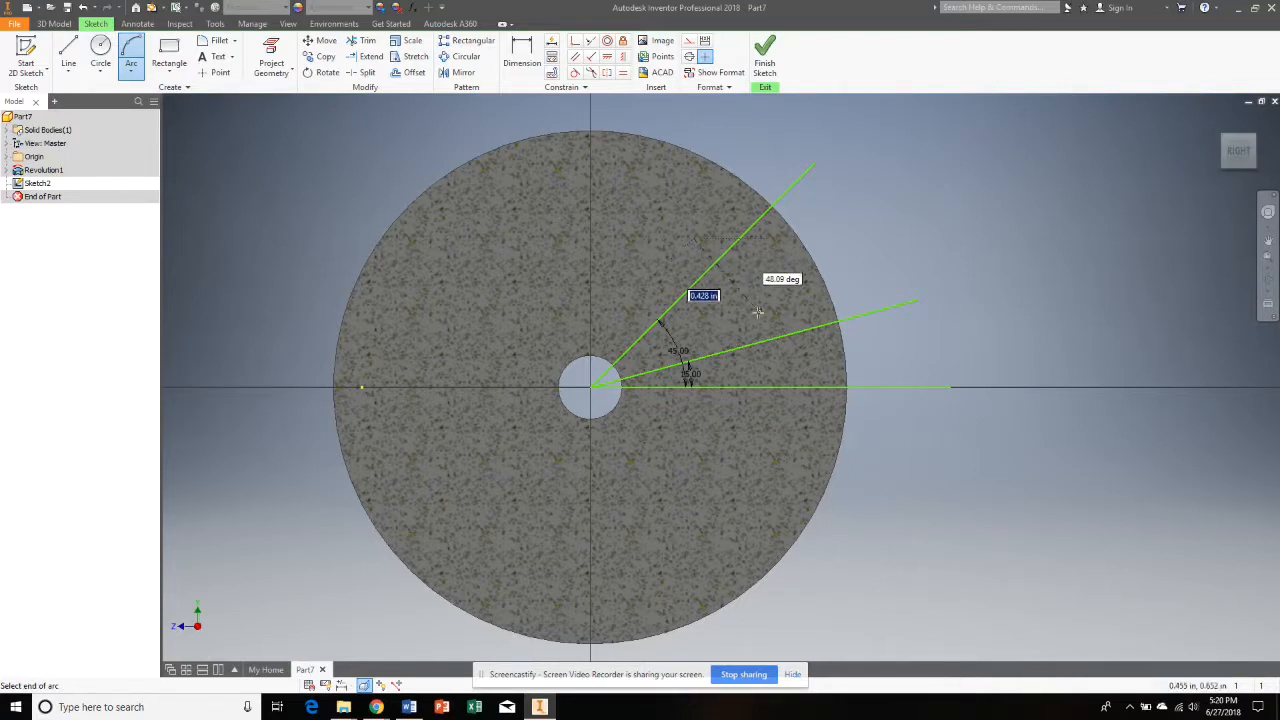
pyautogui.click(776, 425)
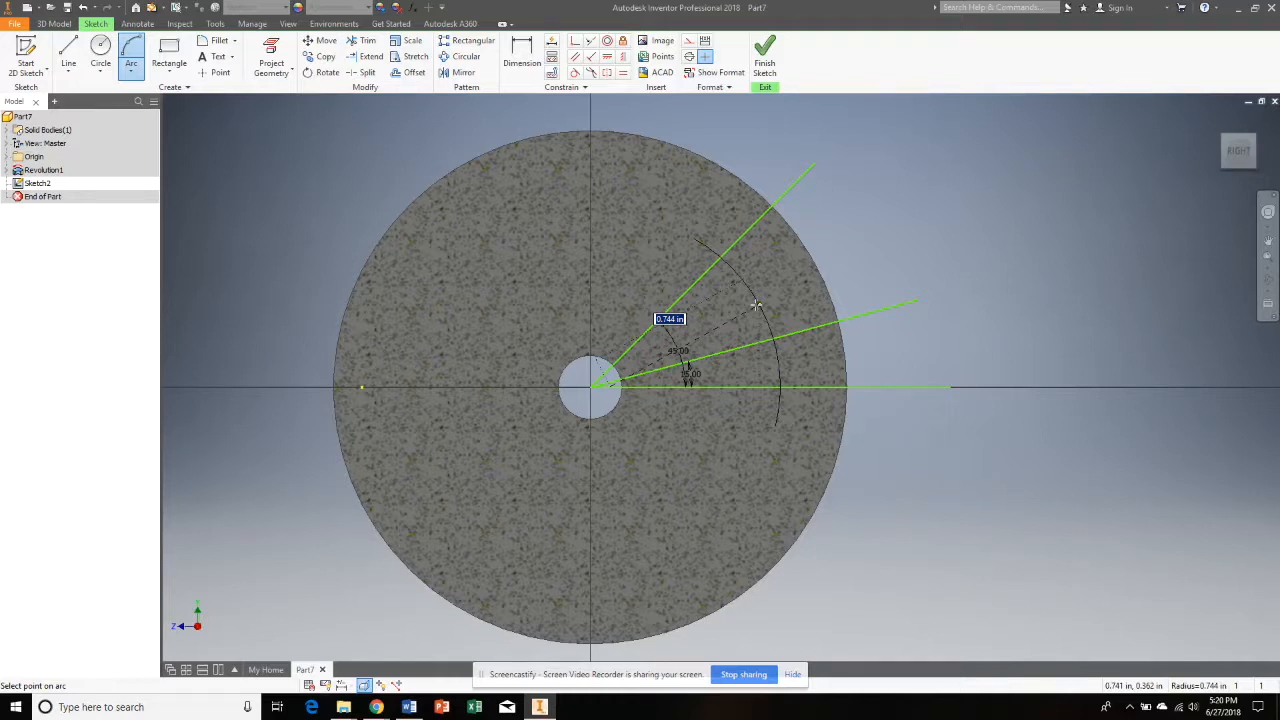
pyautogui.write('.625')
pyautogui.press('Return')
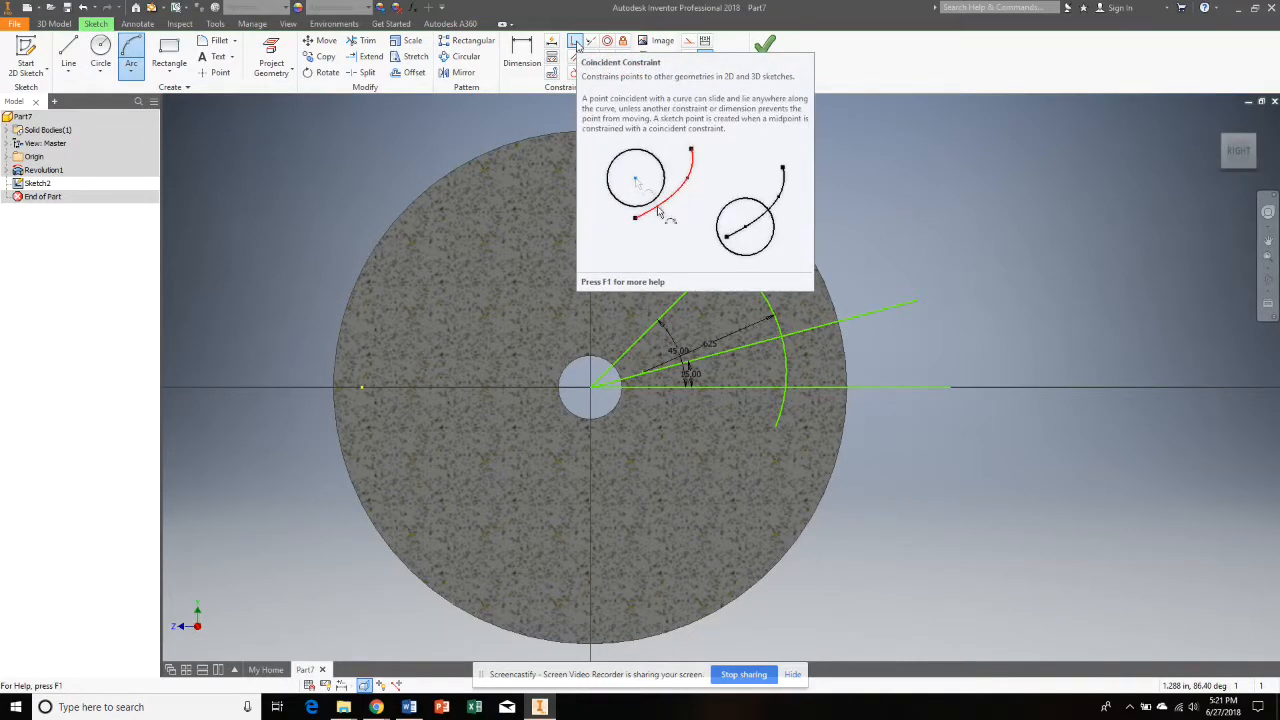
# Constrain the 0.625 in arc's center point coincident with the wheel's center
pyautogui.click(577, 43)
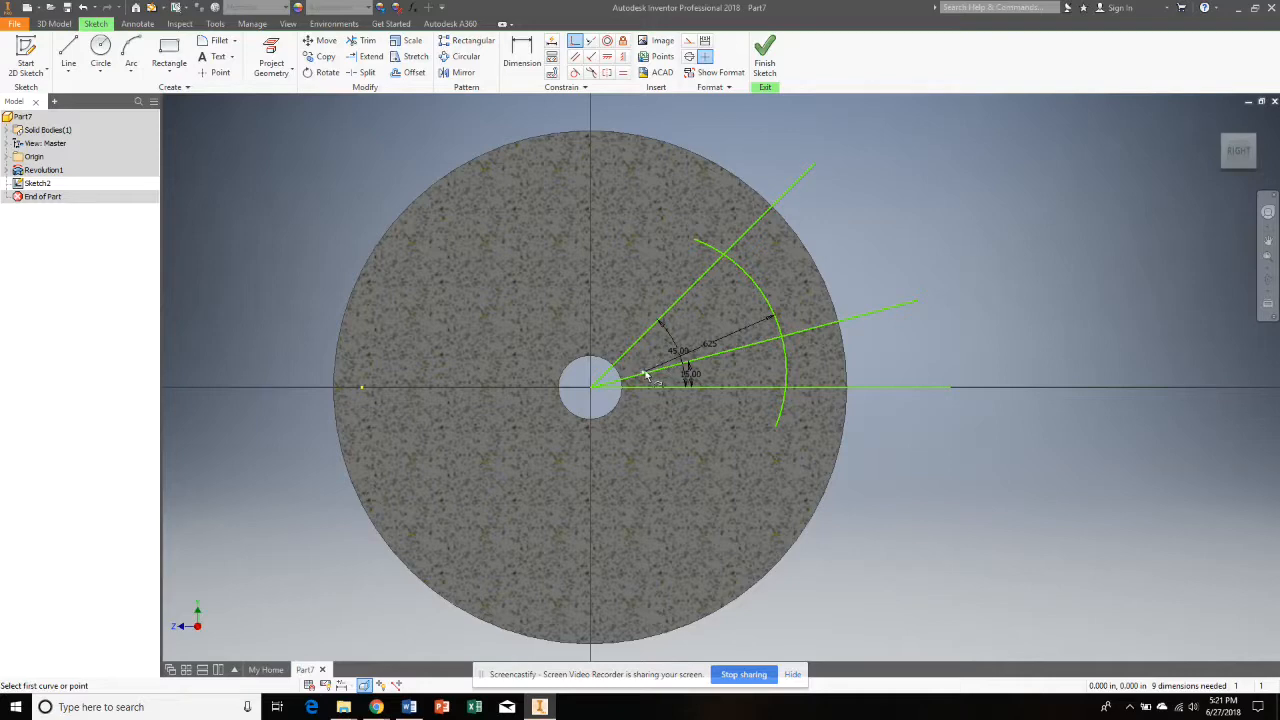
pyautogui.scroll(3, 645, 375)
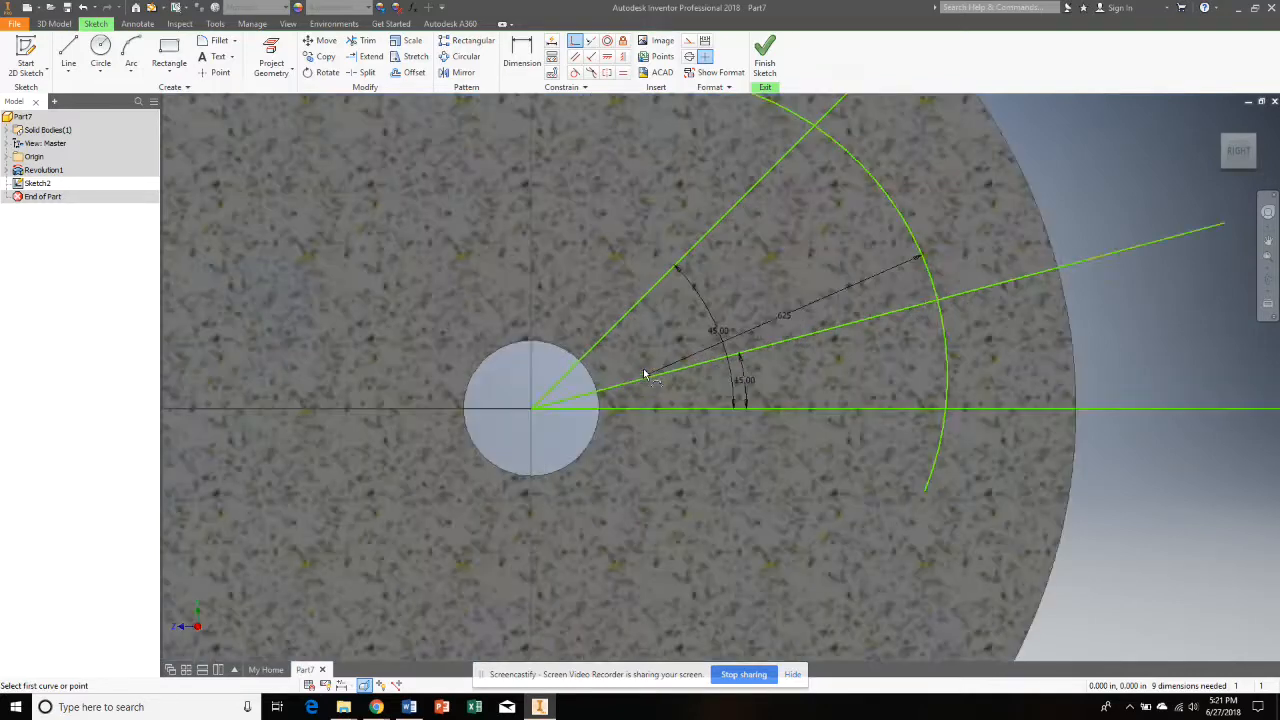
pyautogui.scroll(3, 645, 375)
pyautogui.click(647, 384)
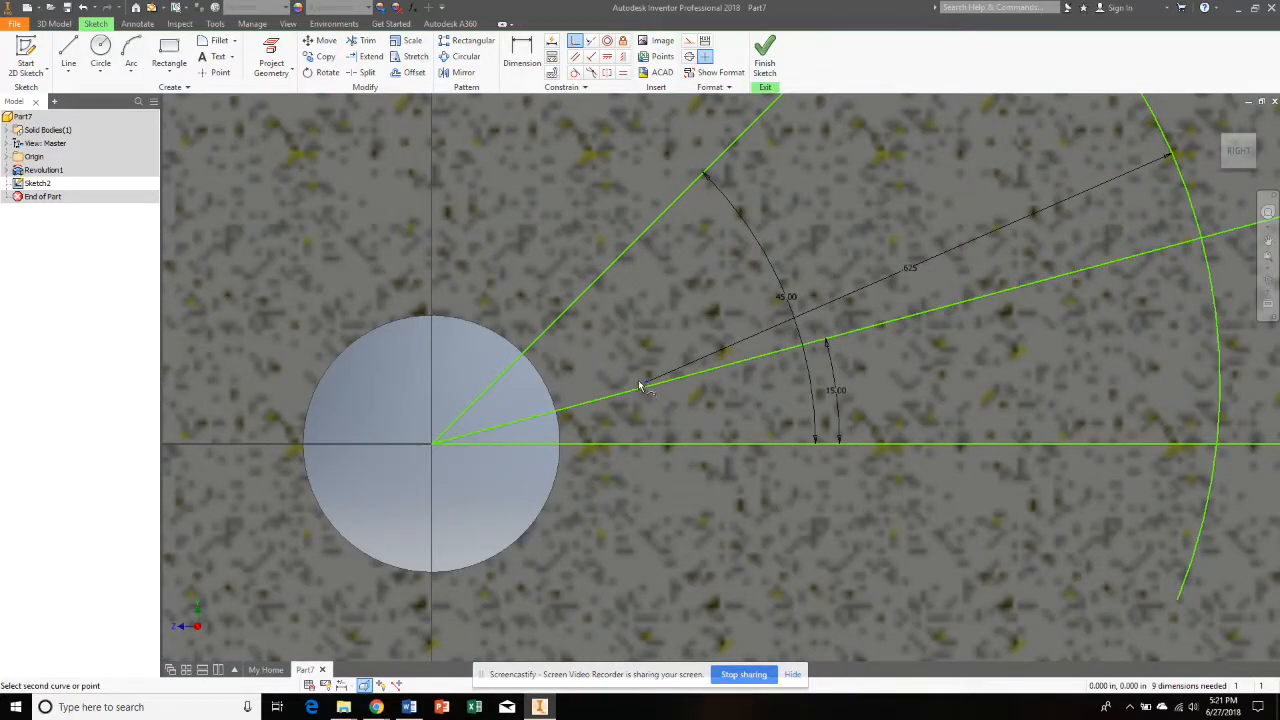
pyautogui.click(433, 446)
pyautogui.scroll(-5, 588, 385)
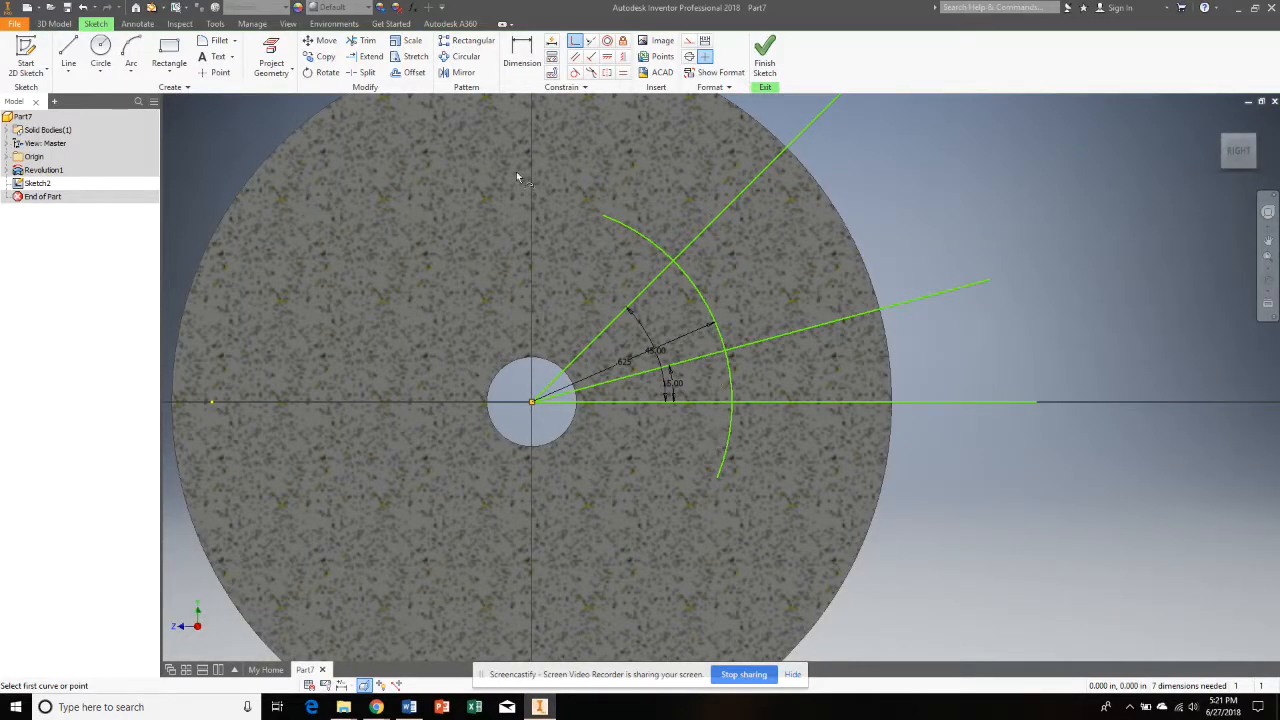
# Draw a second three-point arc with a radius of about 0.48 in across the three lines, inside the first arc
pyautogui.click(131, 50)
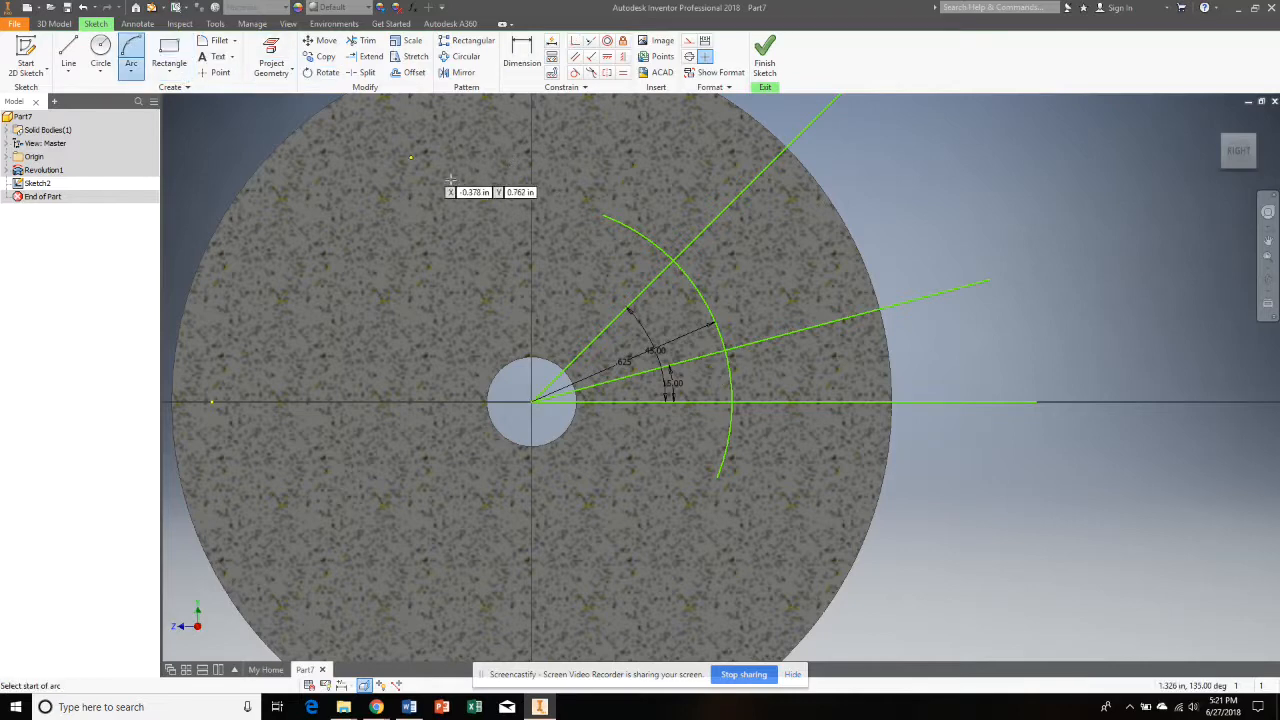
pyautogui.click(575, 288)
pyautogui.click(658, 447)
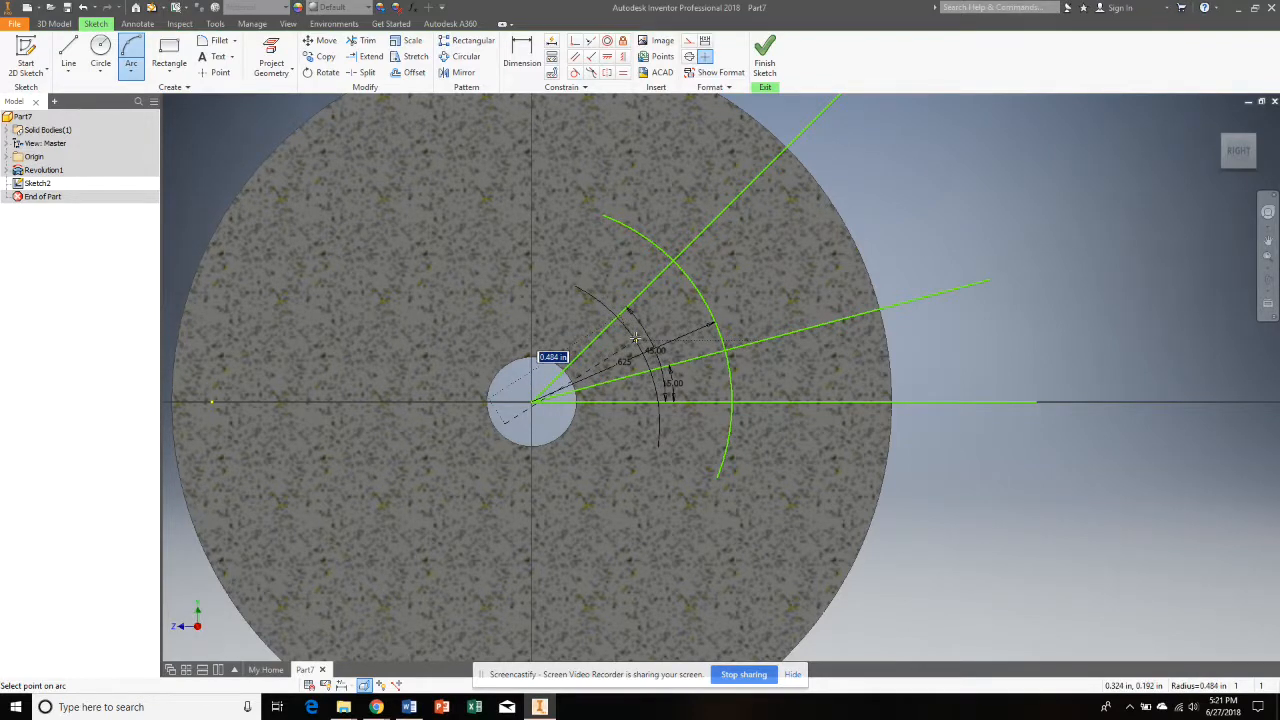
pyautogui.click(635, 338)
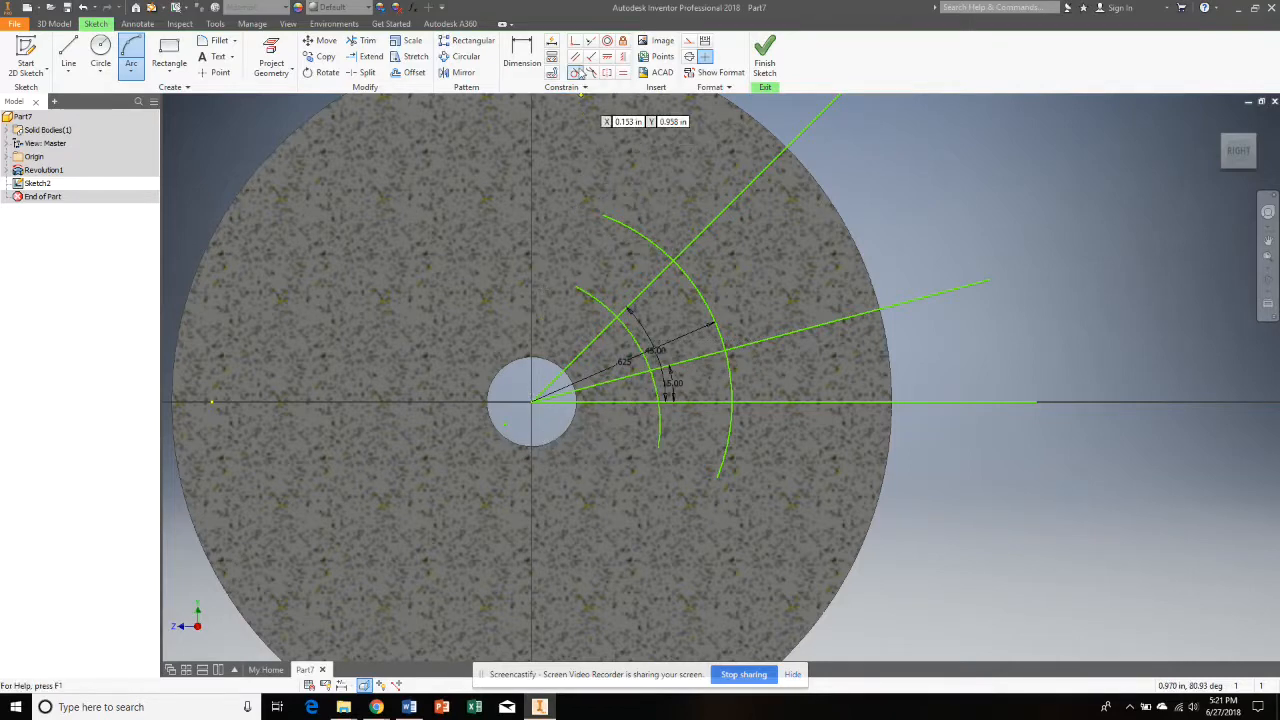
pyautogui.press('Escape')
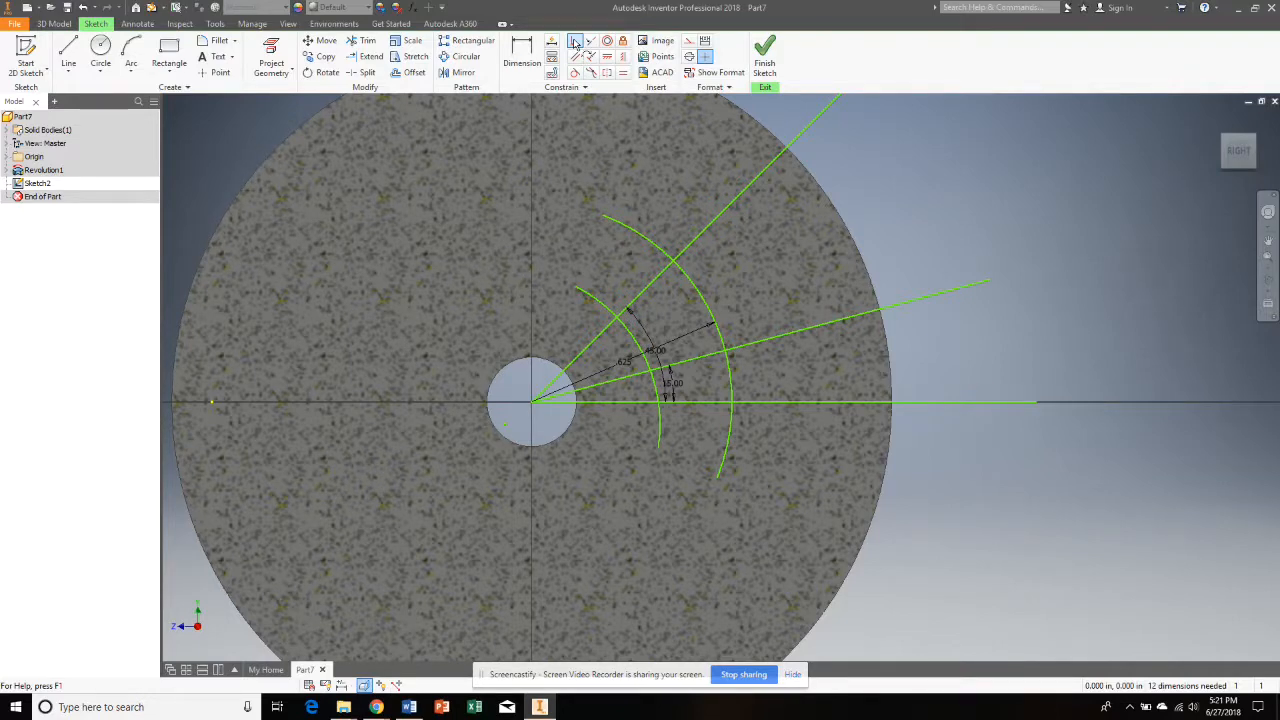
# Constrain the inner arc's center point coincident with the wheel's center
pyautogui.click(575, 42)
pyautogui.click(537, 402)
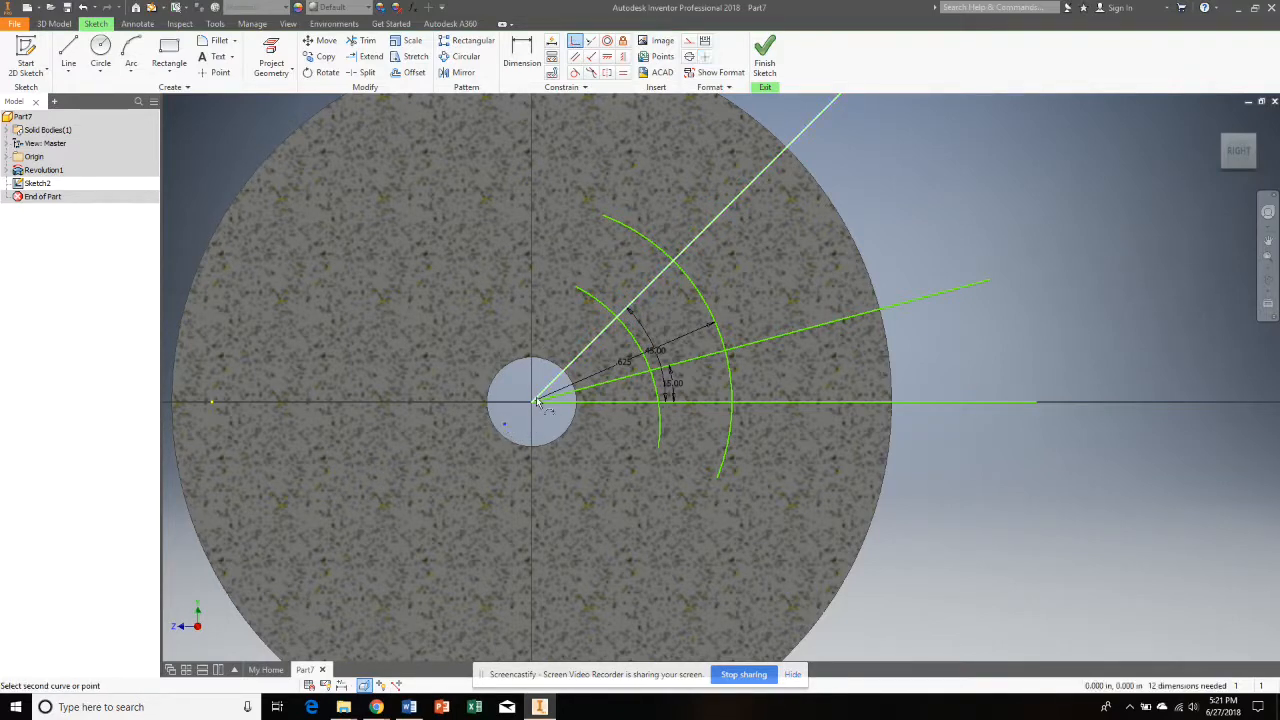
pyautogui.click(533, 403)
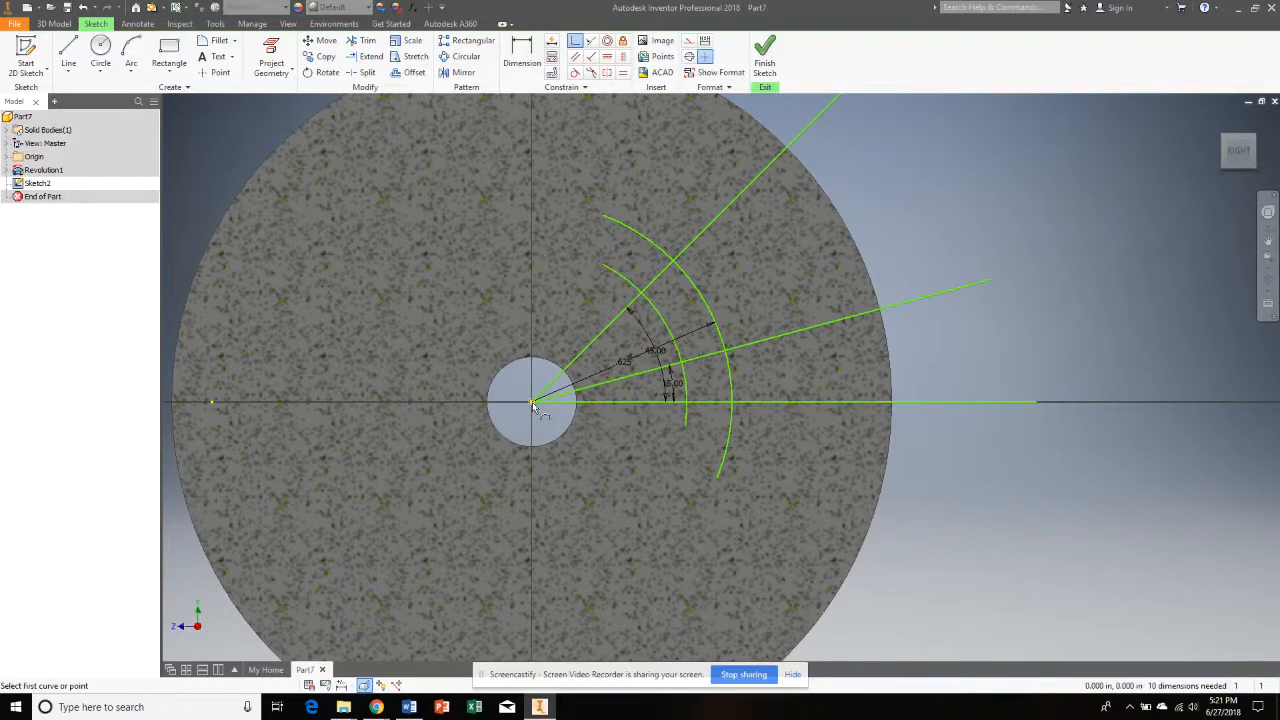
# Dimension the inner arc's radius and set it to .375 in
pyautogui.click(524, 60)
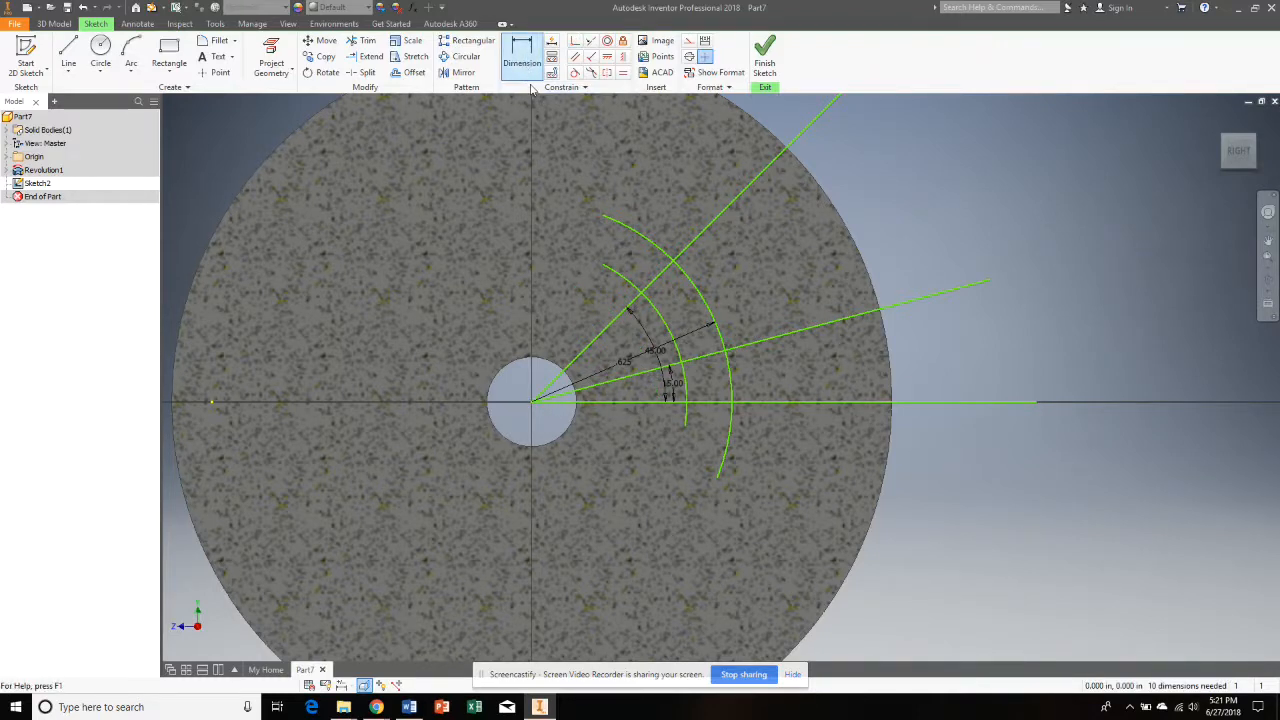
pyautogui.click(664, 324)
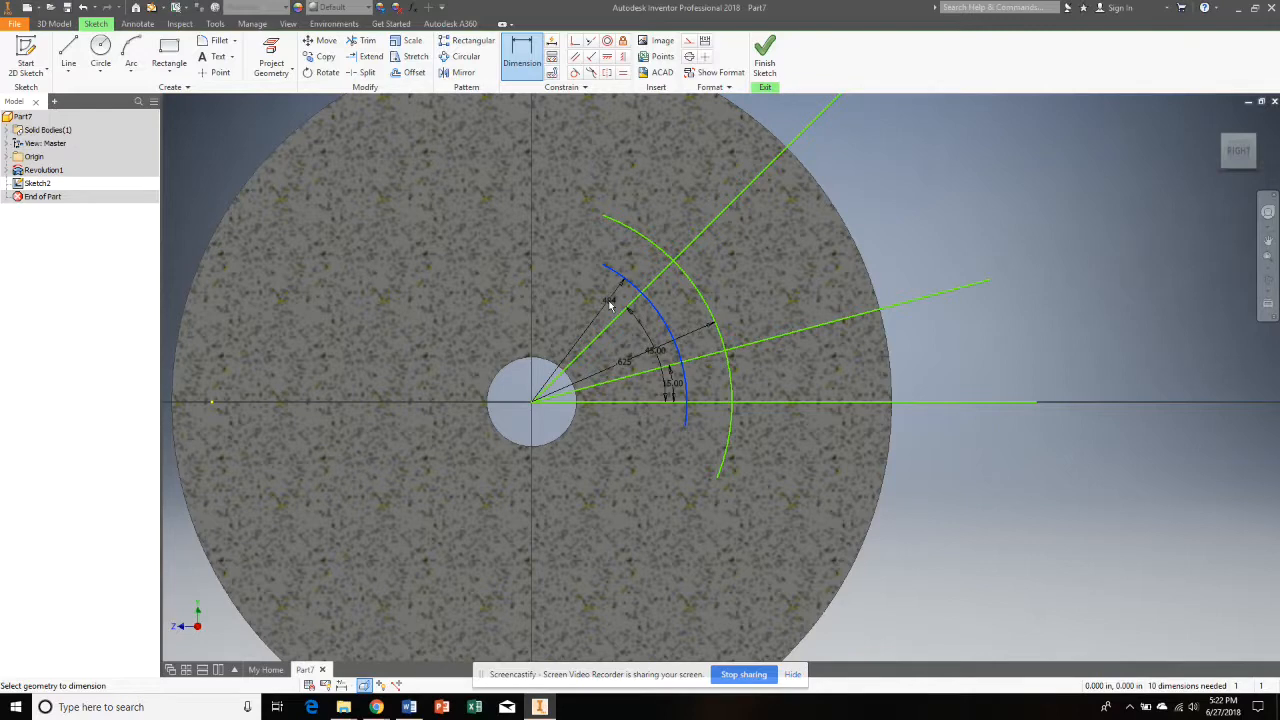
pyautogui.write('375')
pyautogui.click(610, 304)
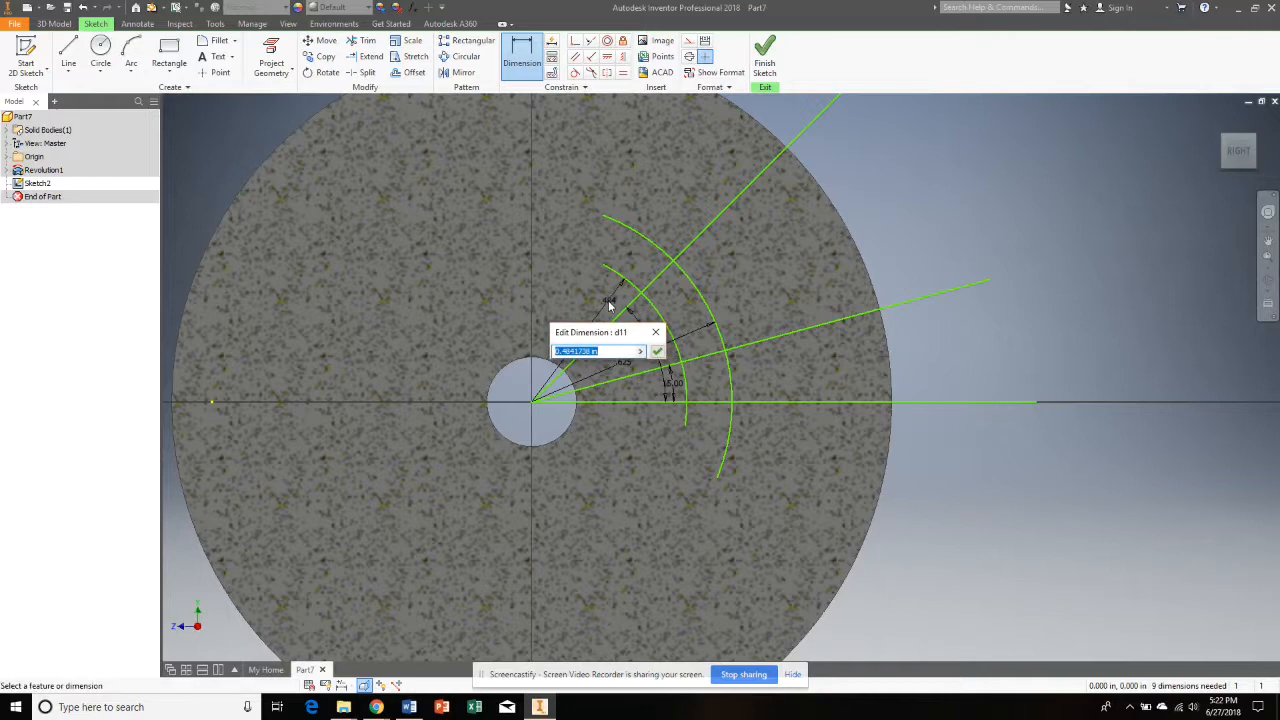
pyautogui.write('.375')
pyautogui.press('Return')
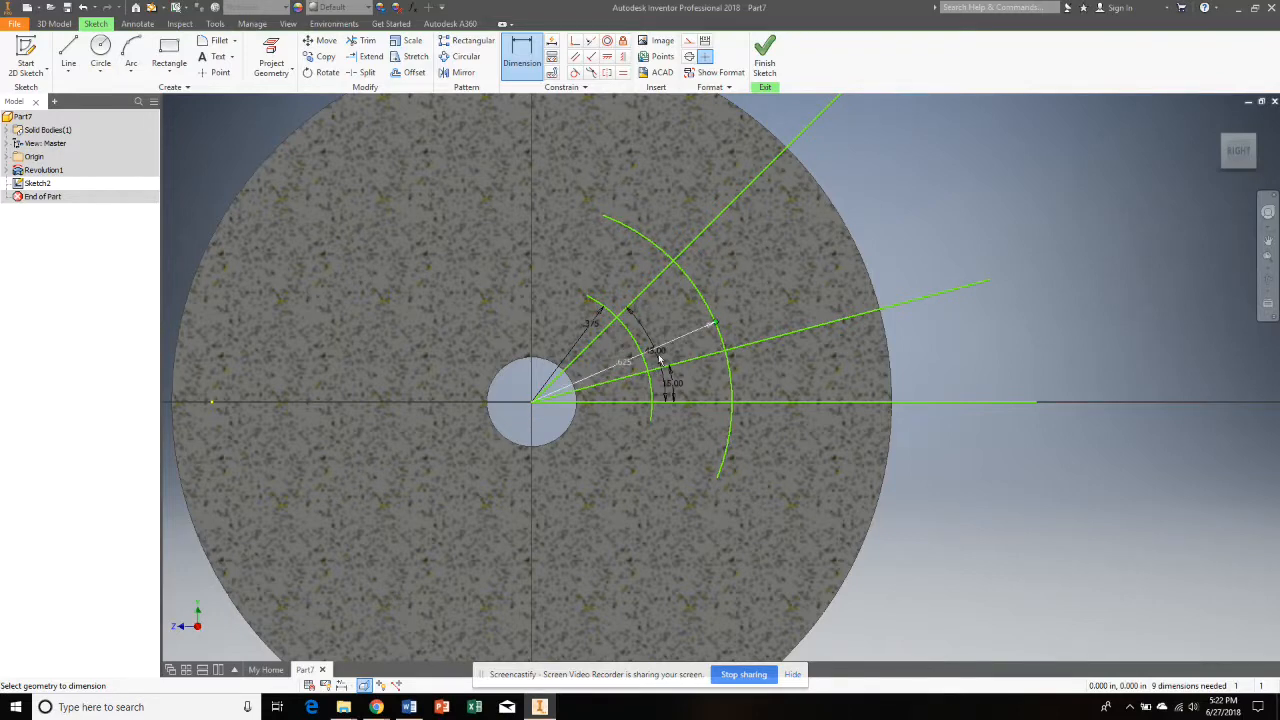
# Trim both arcs so only their portions between the 15-degree and 45-degree lines remain
pyautogui.click(362, 40)
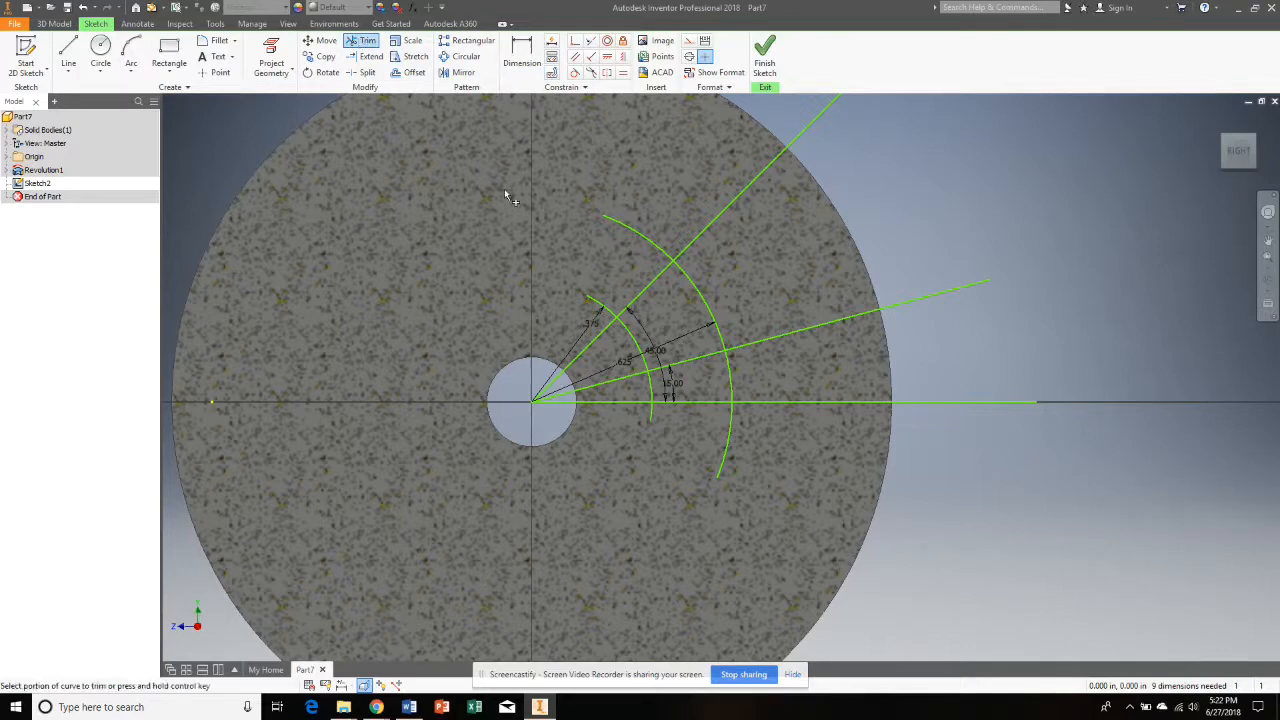
pyautogui.click(601, 306)
pyautogui.click(647, 243)
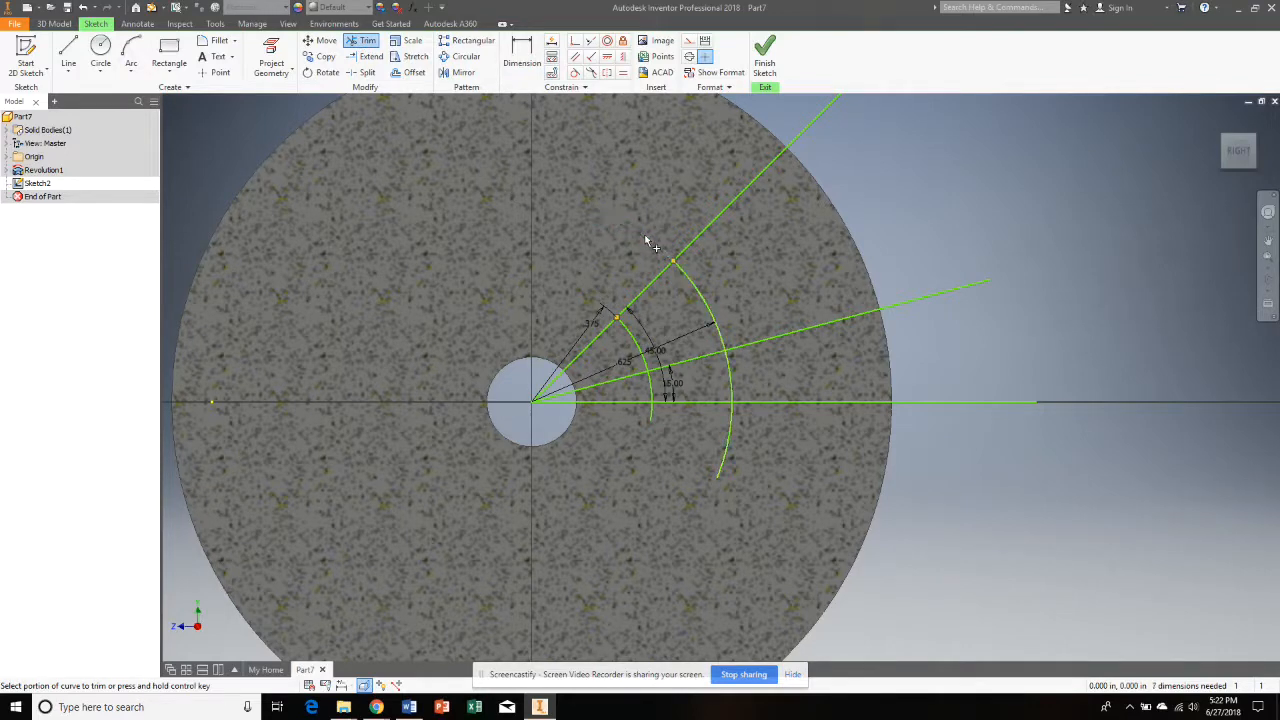
pyautogui.click(733, 381)
pyautogui.click(653, 387)
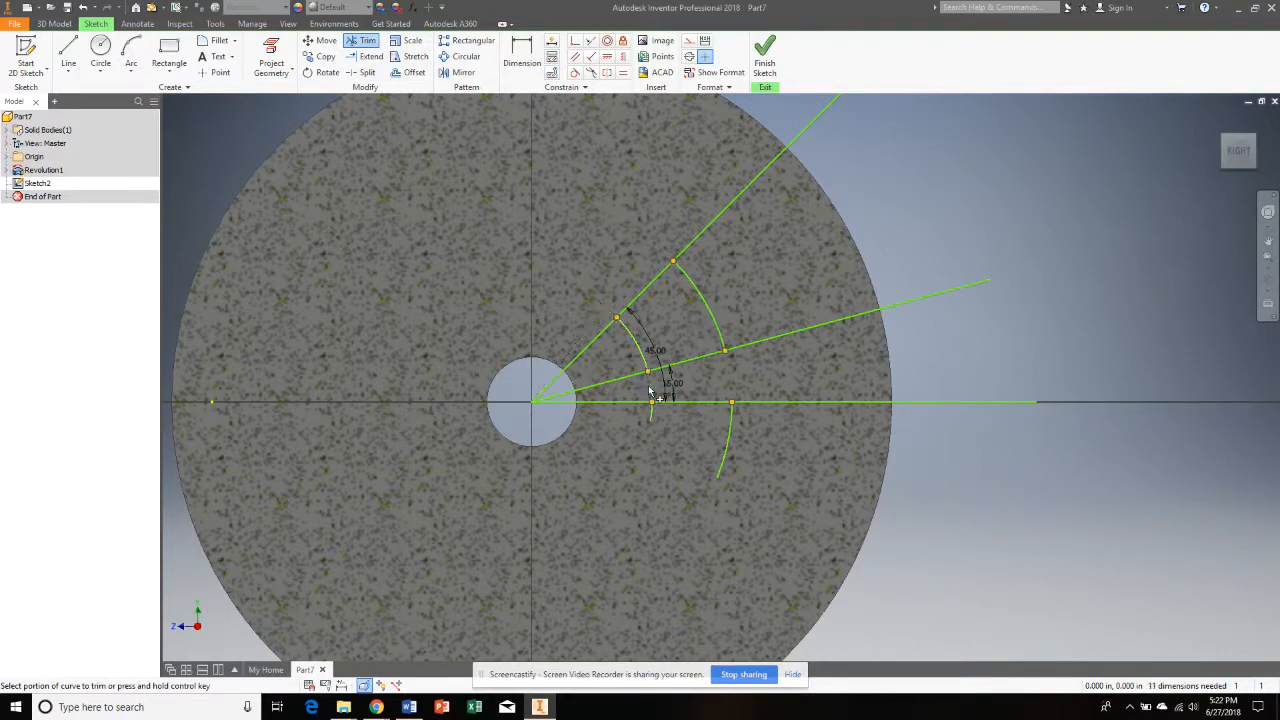
pyautogui.click(729, 440)
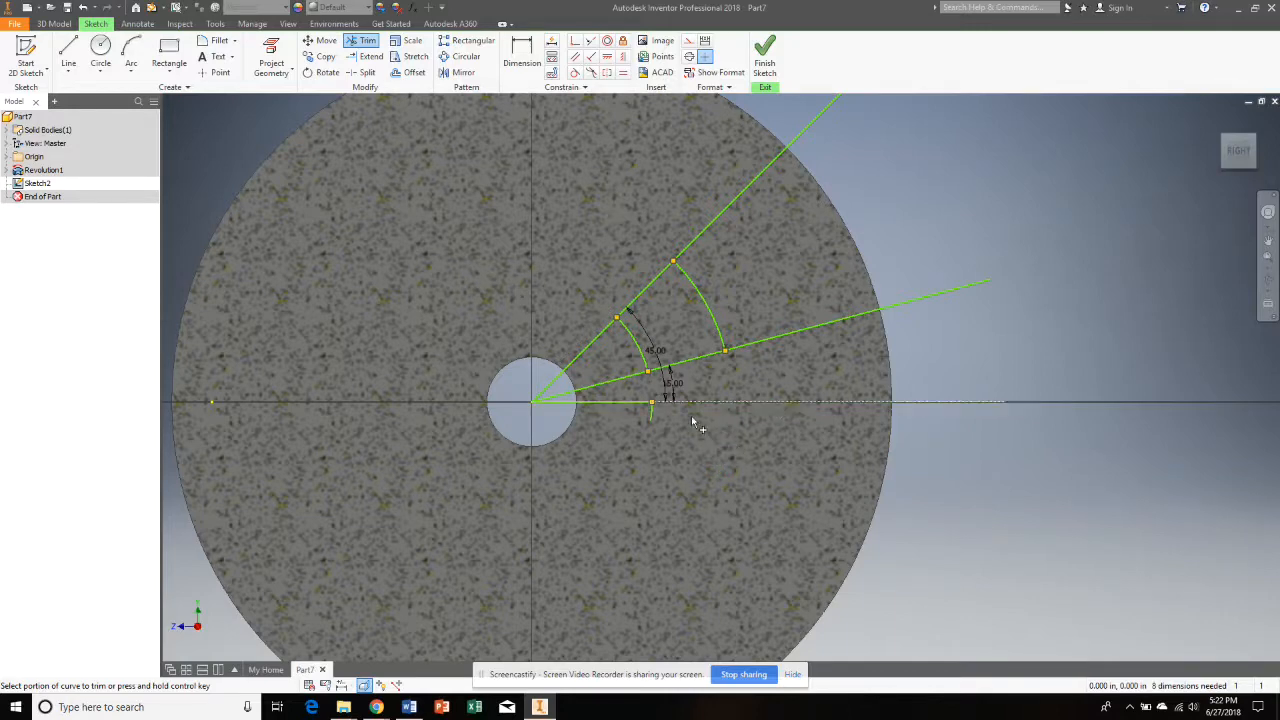
pyautogui.click(649, 412)
# Trim the 15-degree and 45-degree lines inside the inner arc and beyond the outer arc to leave a closed window profile
pyautogui.click(604, 386)
pyautogui.click(580, 354)
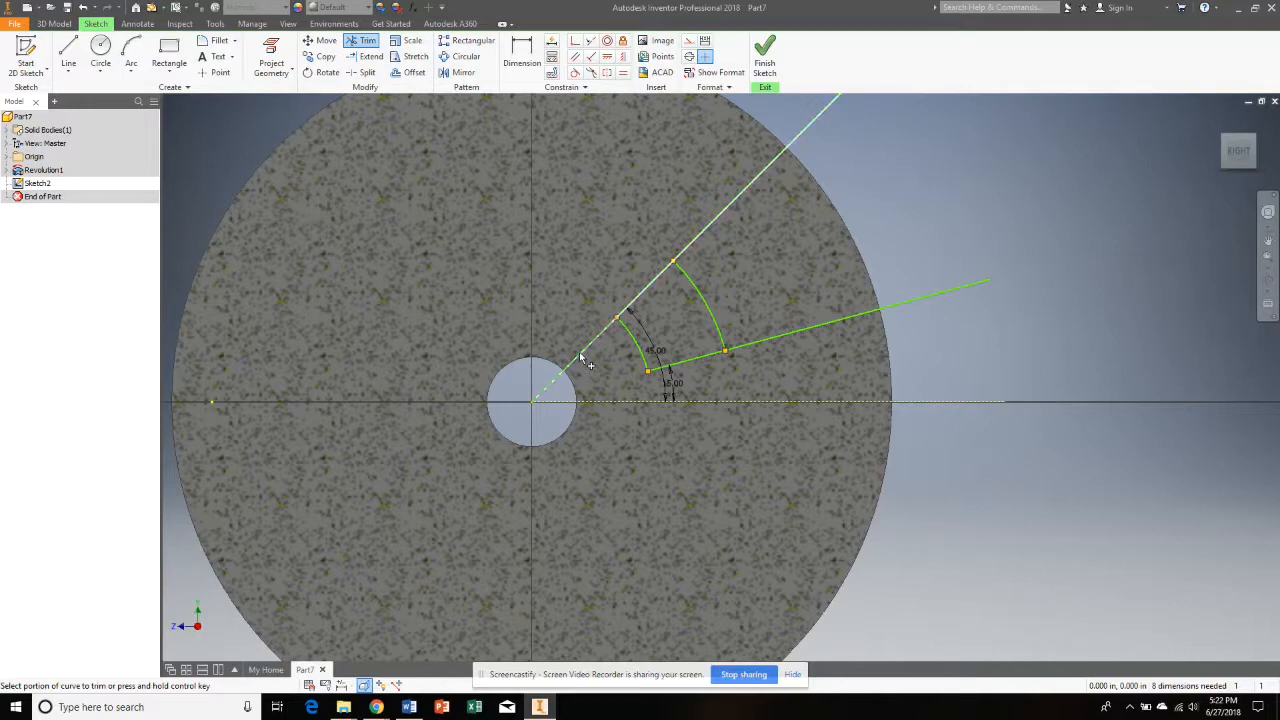
pyautogui.click(700, 236)
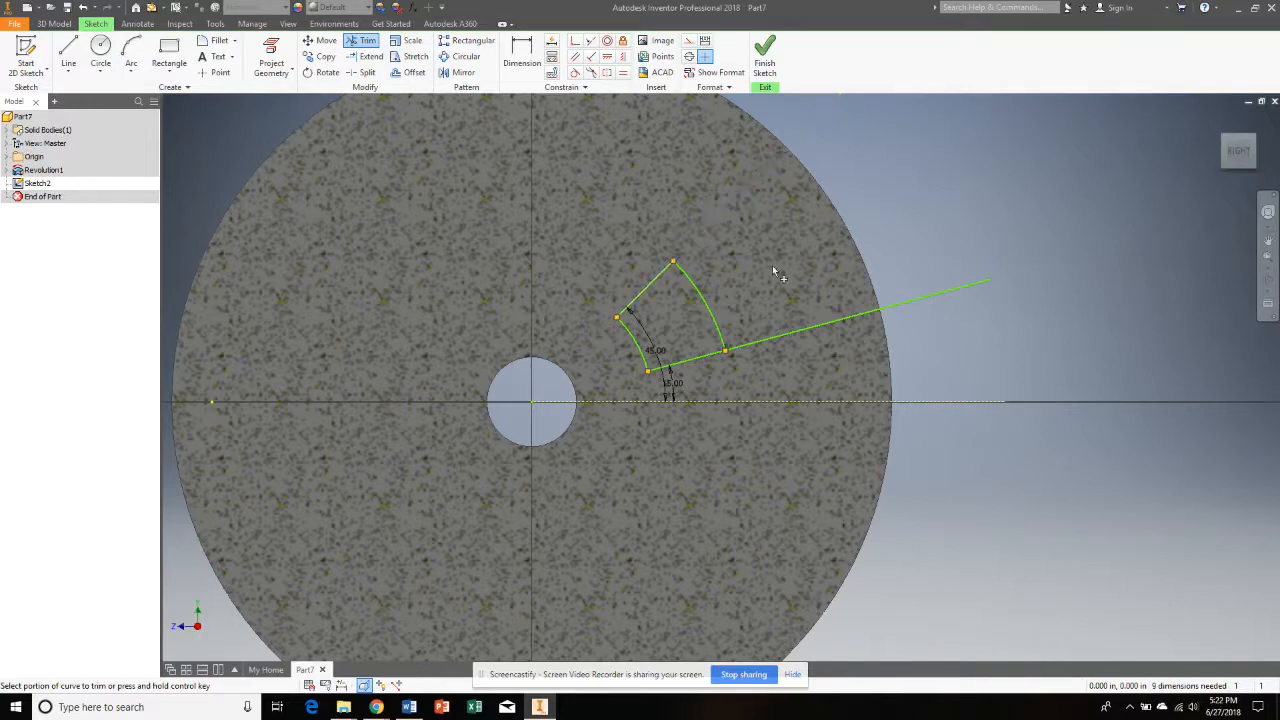
pyautogui.click(800, 330)
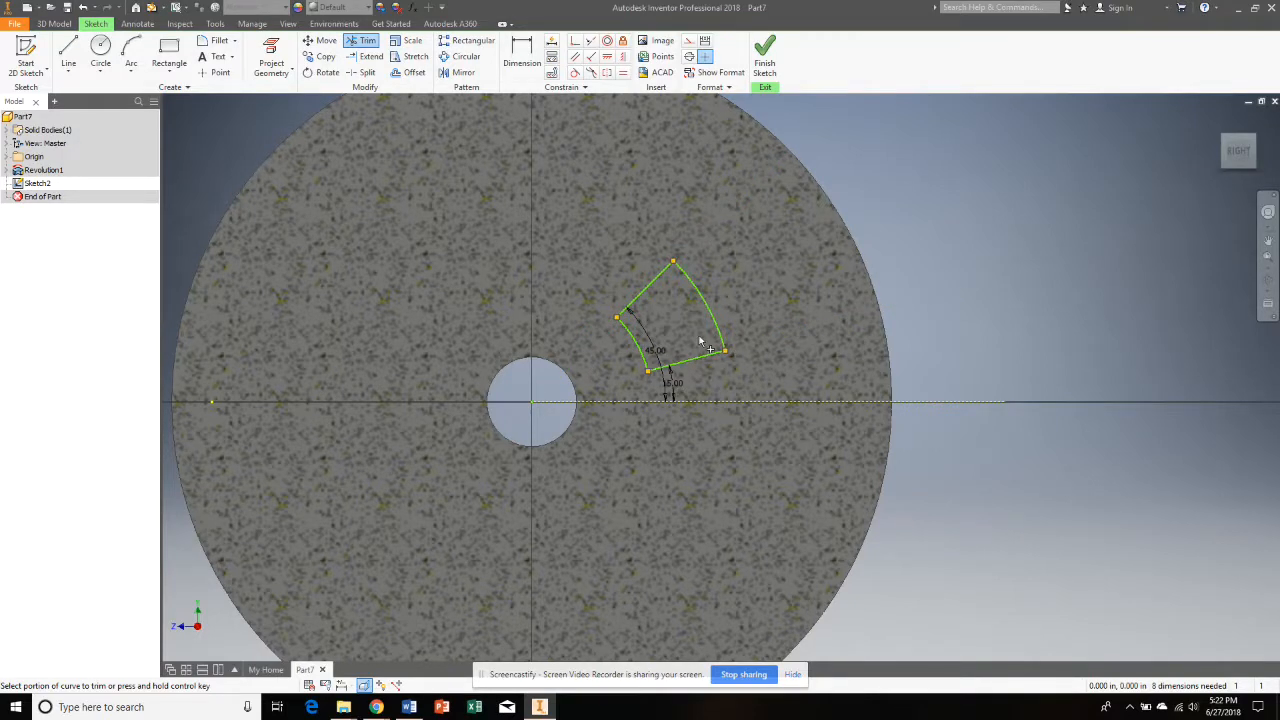
# Finish the sketch and extrude the window profile as a cut through the wheel's web with extents set to All
pyautogui.click(764, 62)
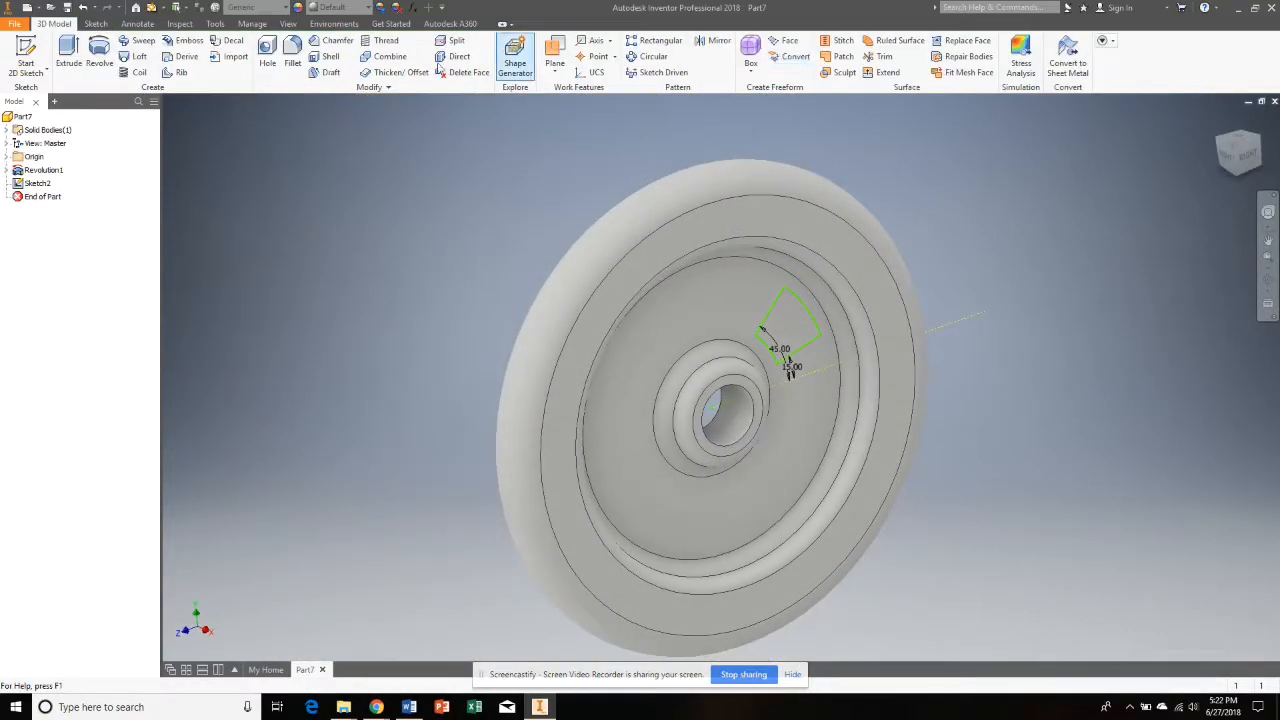
pyautogui.click(68, 50)
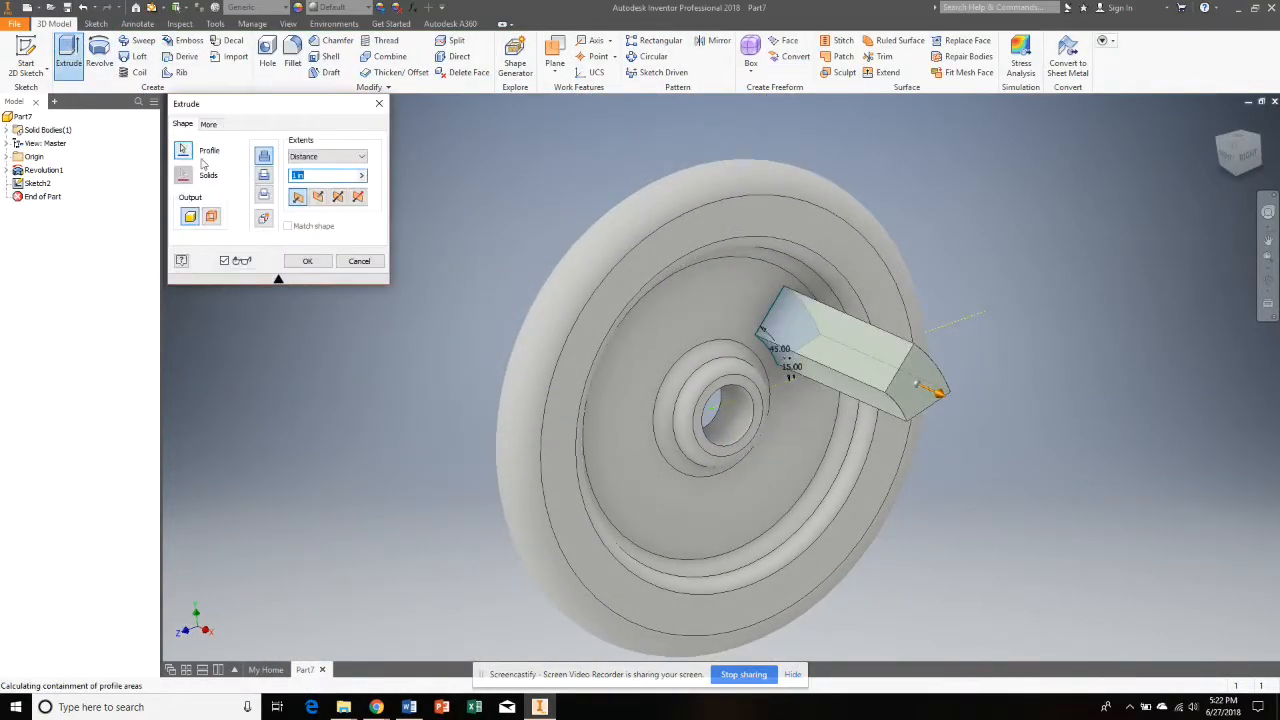
pyautogui.click(331, 160)
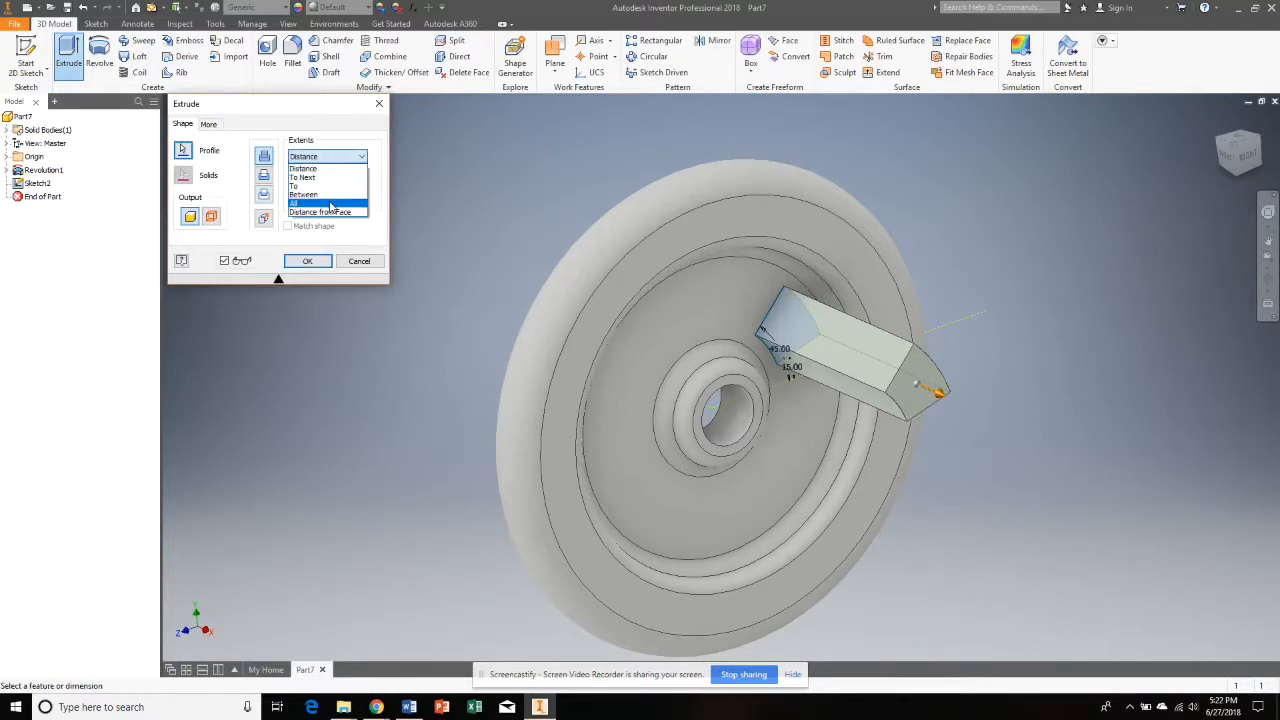
pyautogui.click(331, 206)
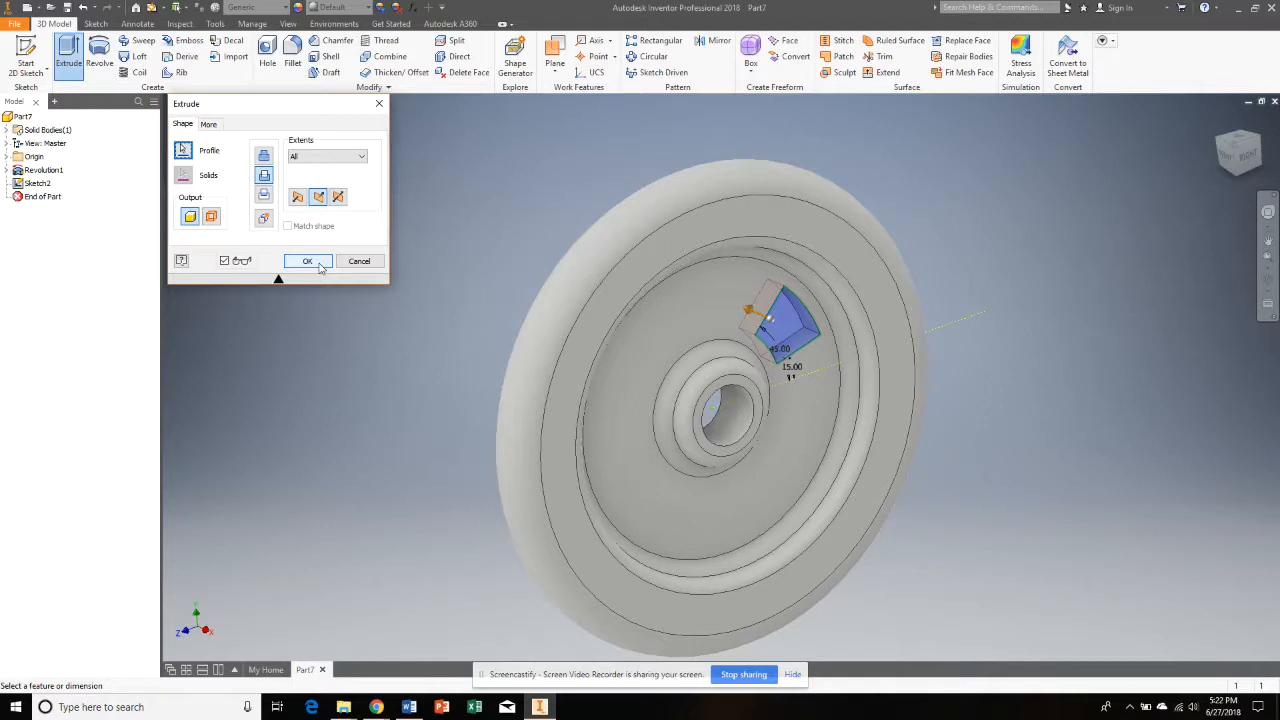
pyautogui.click(308, 261)
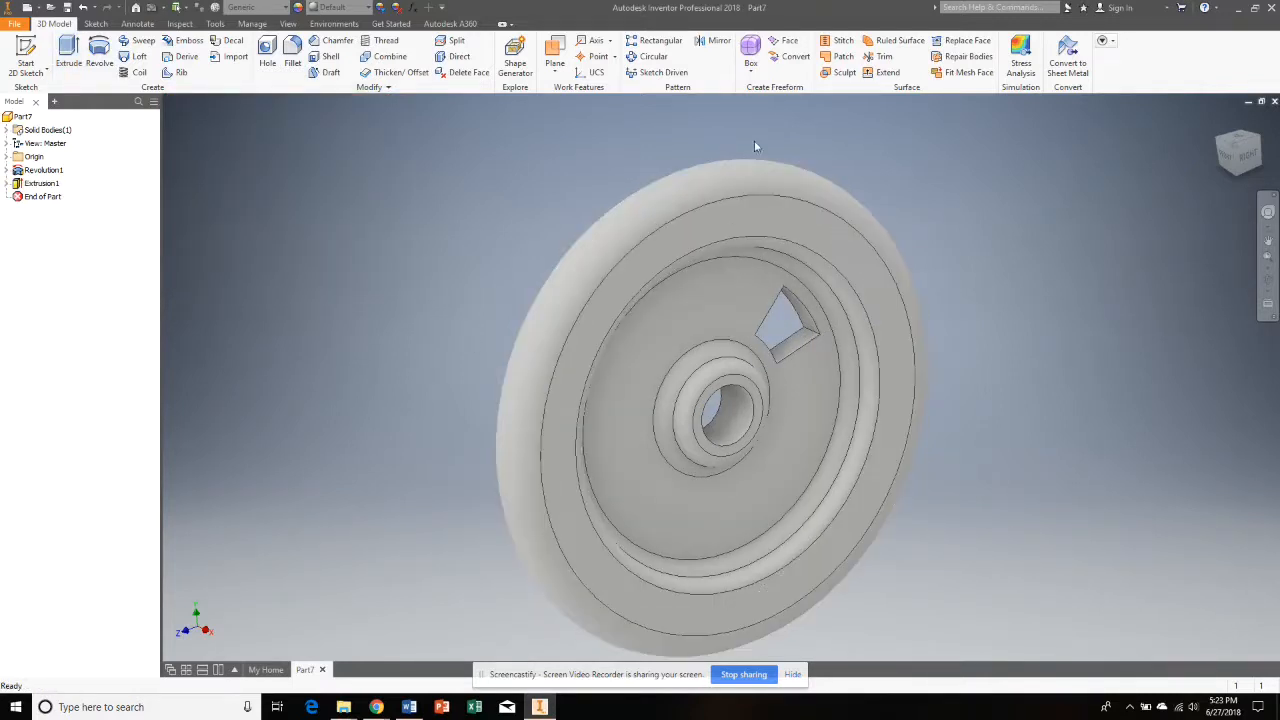
# Create a circular pattern of the window cut around the hub axis with 6 occurrences over 360 degrees
pyautogui.click(654, 58)
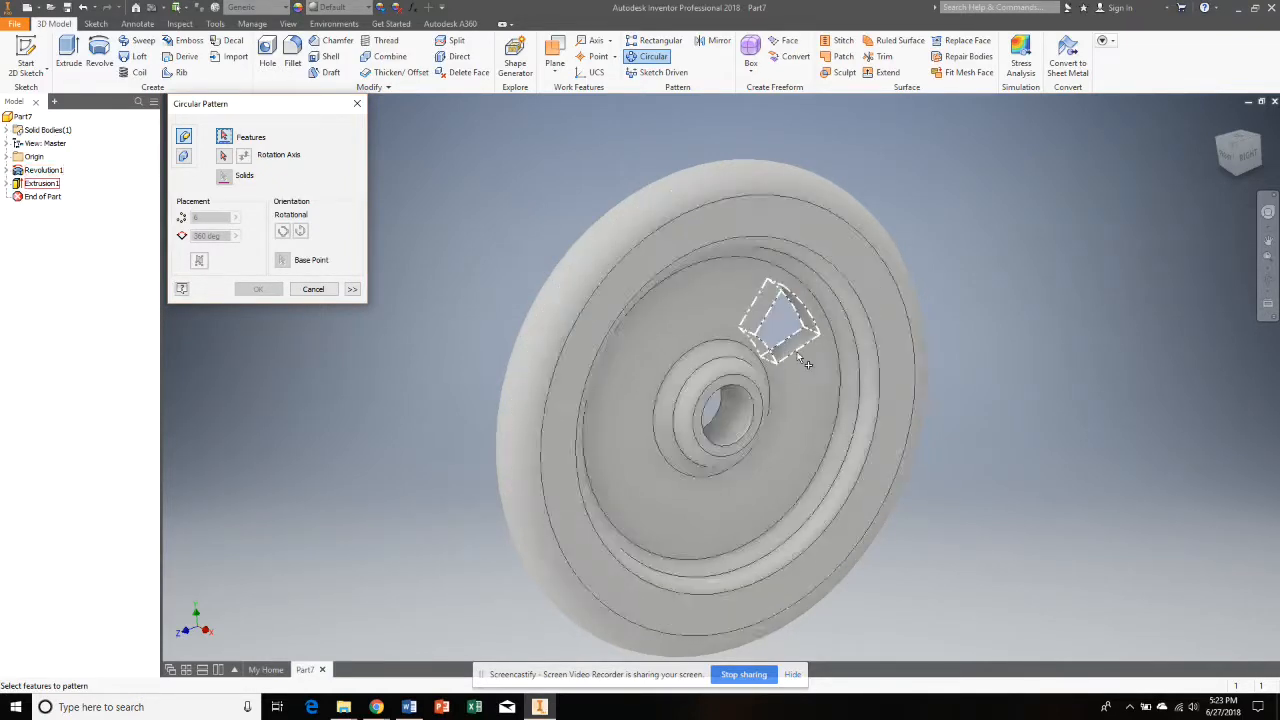
pyautogui.click(41, 185)
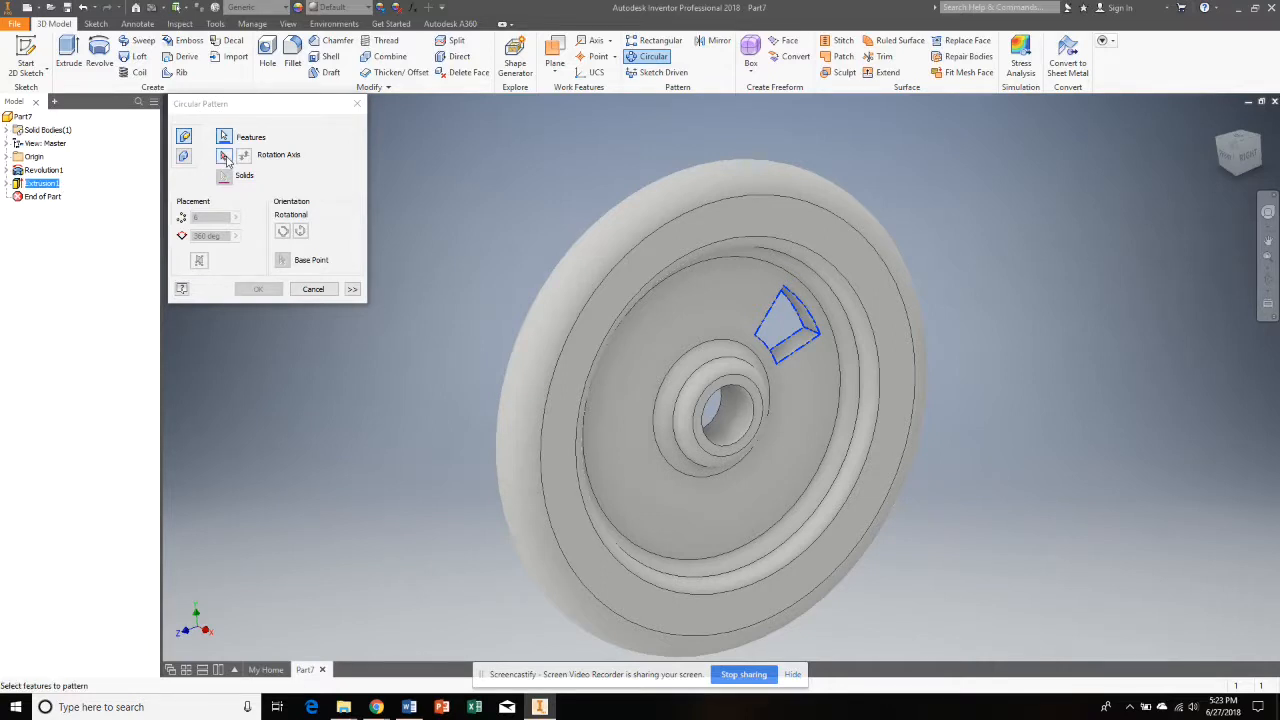
pyautogui.click(225, 157)
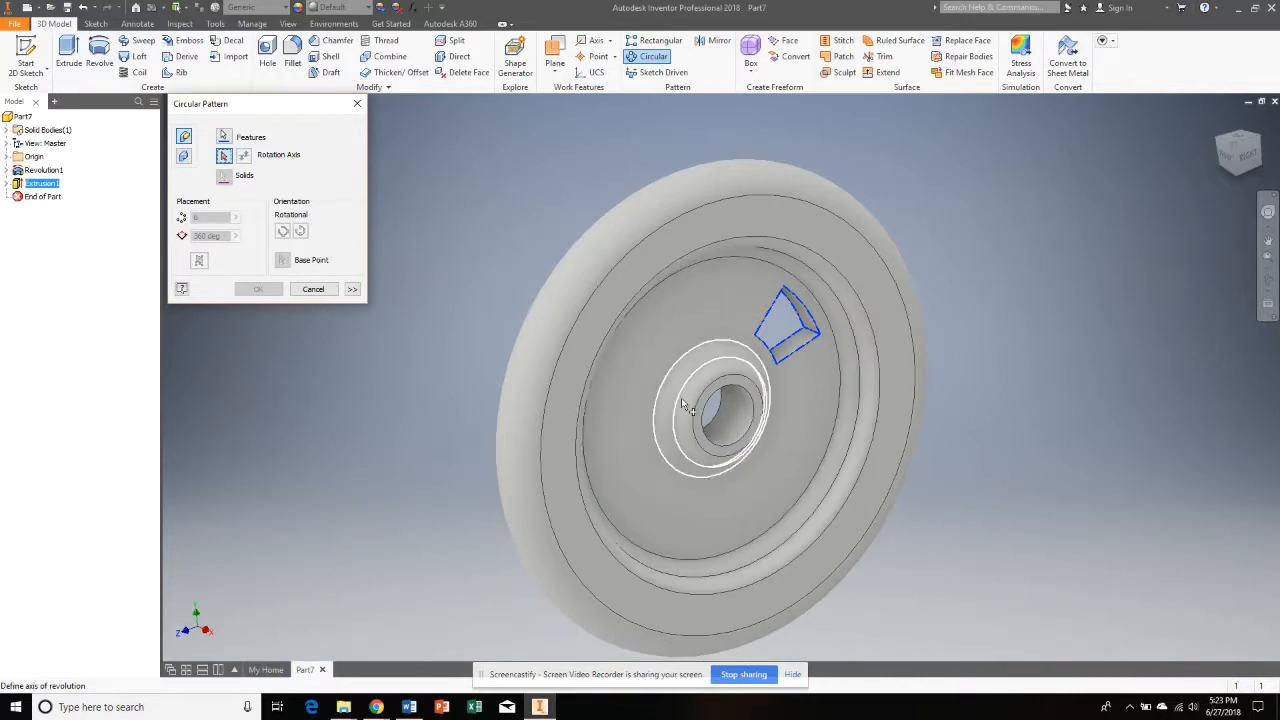
pyautogui.click(701, 423)
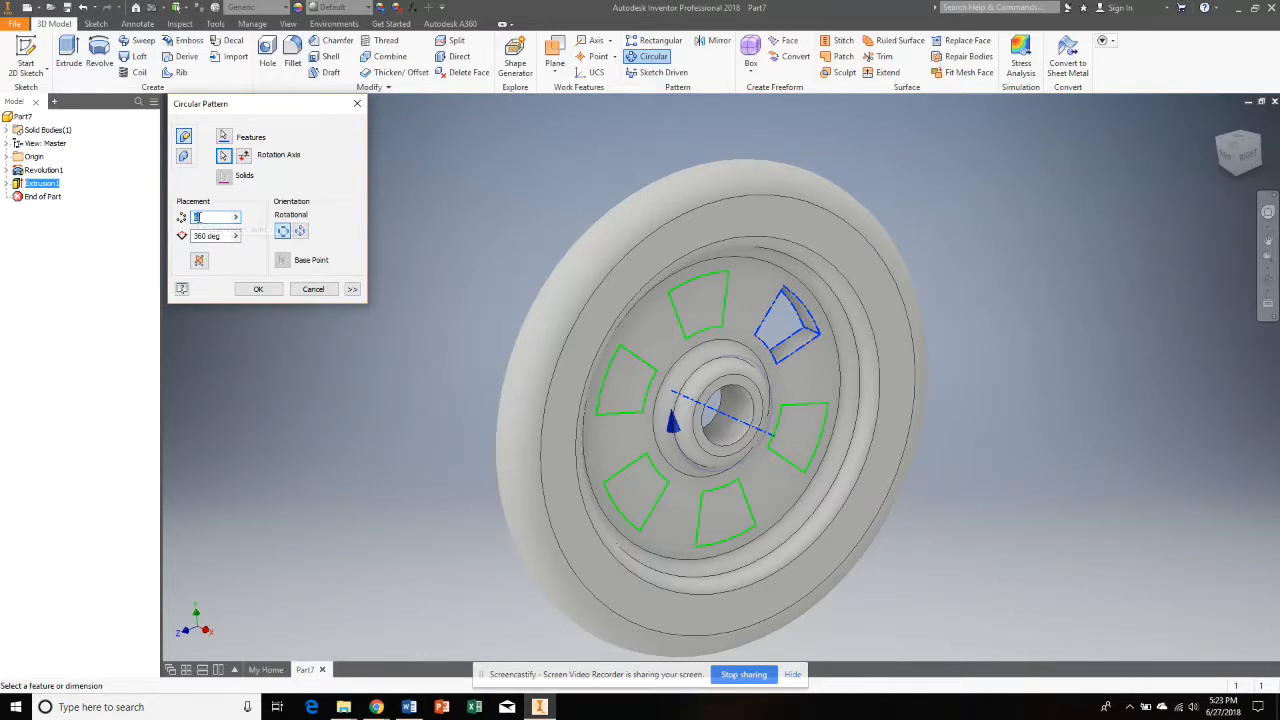
pyautogui.click(258, 289)
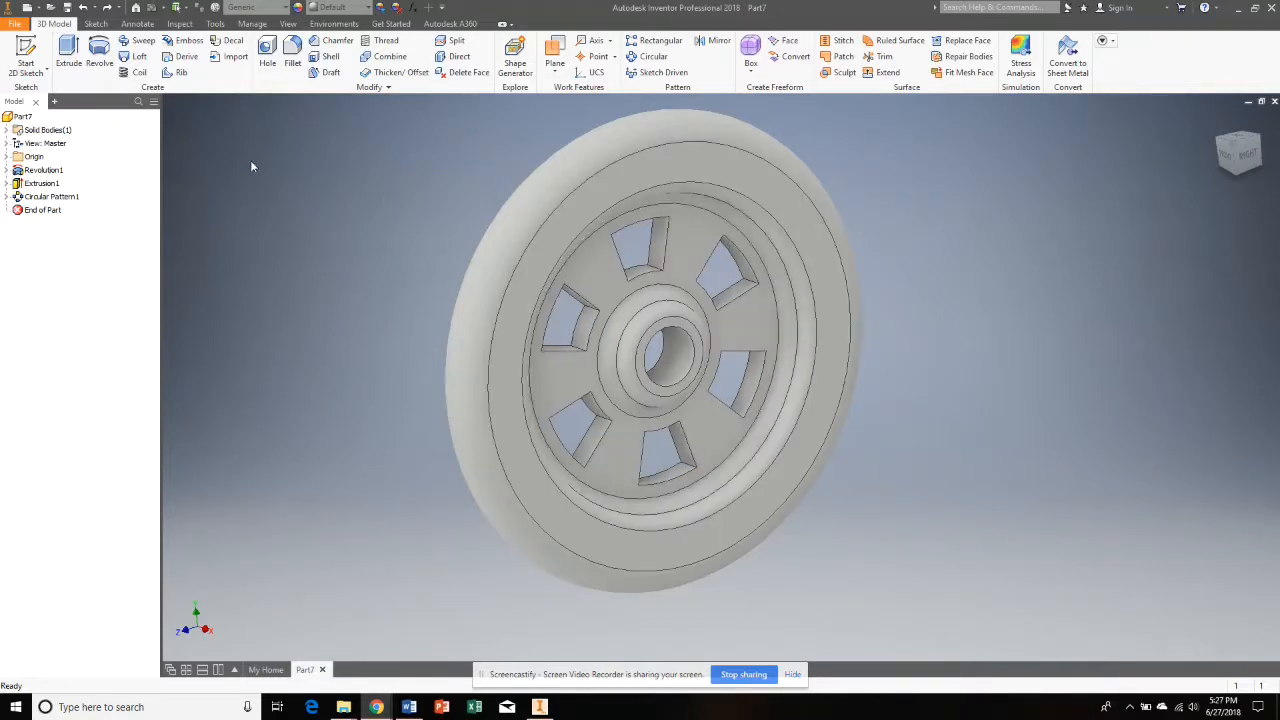
# Start a sketch on the wheel's web face, slice the graphics, and draw a 0.25 in diameter circle on the horizontal axis between two windows
pyautogui.click(26, 60)
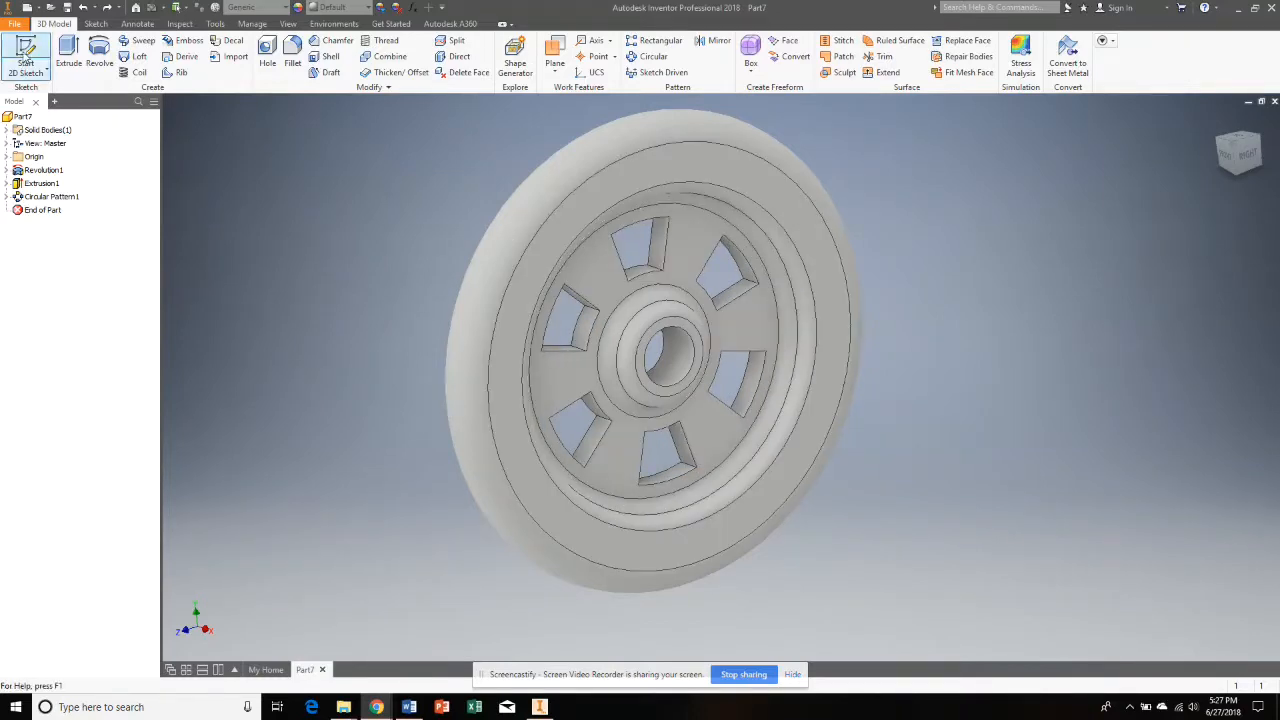
pyautogui.click(754, 325)
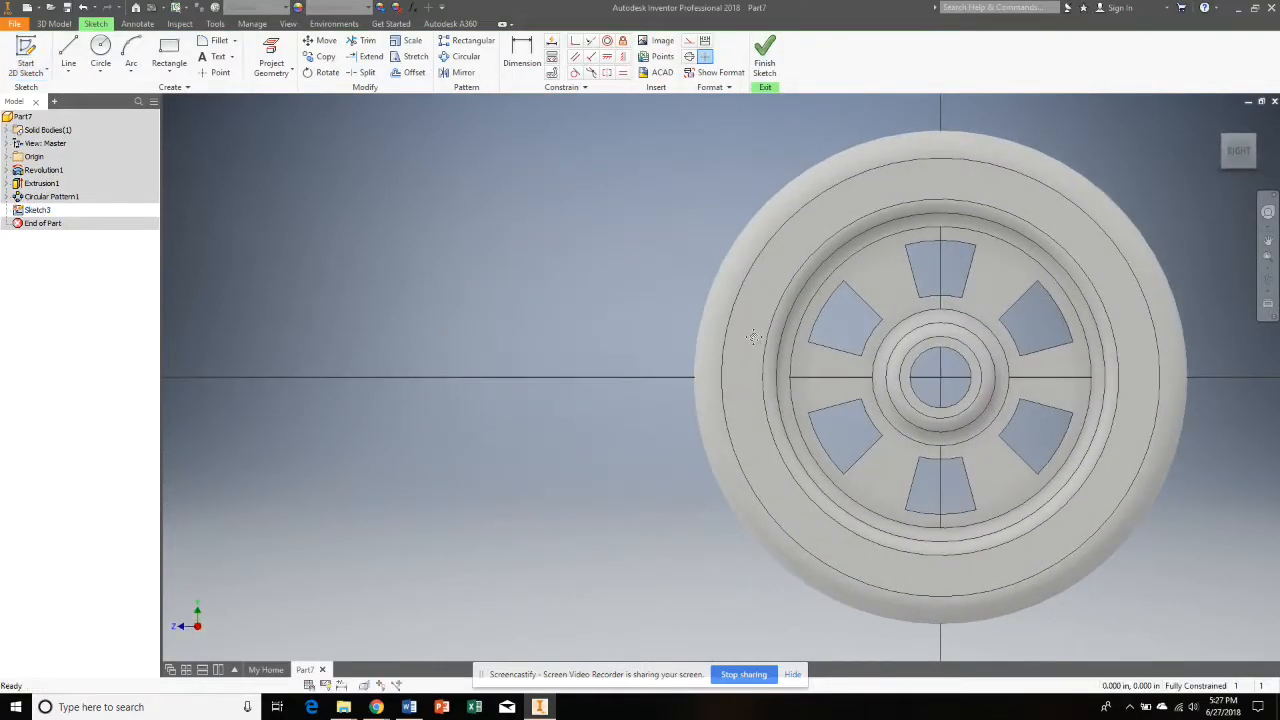
pyautogui.moveTo(751, 332)
pyautogui.mouseDown(button='middle')
pyautogui.moveTo(420, 362)
pyautogui.moveTo(376, 347)
pyautogui.mouseUp(button='middle')
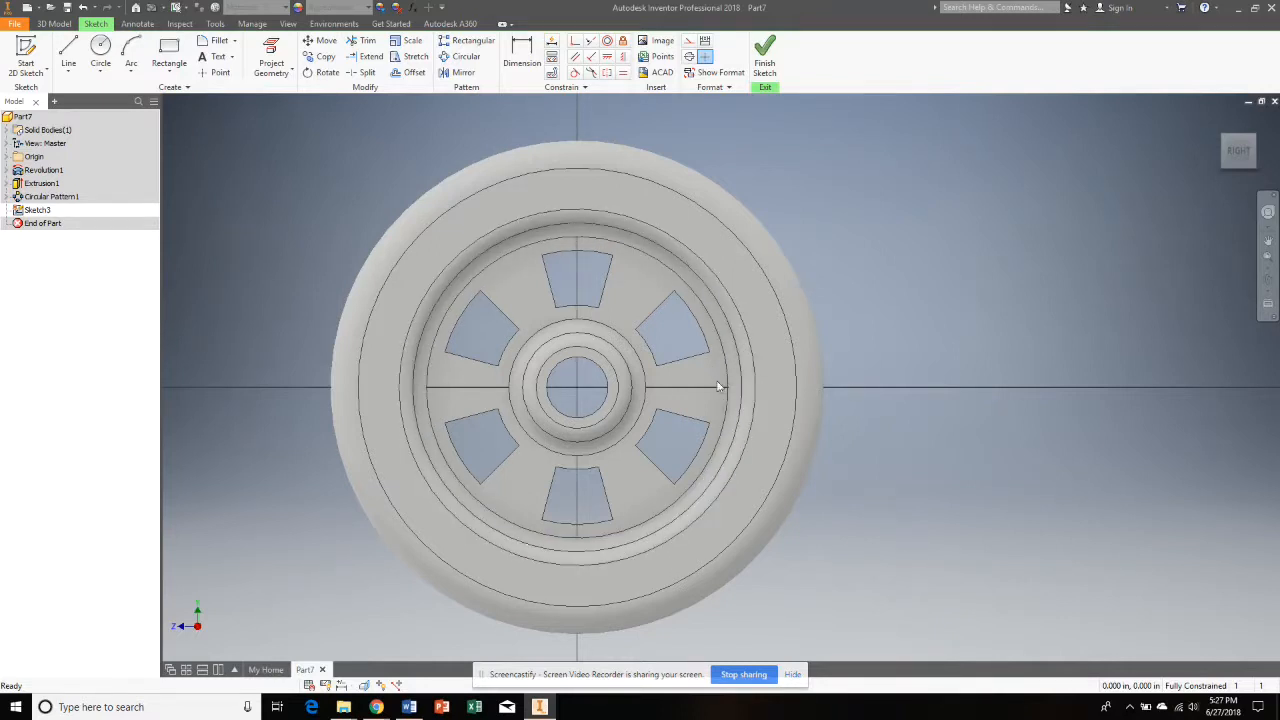
pyautogui.press('F7')
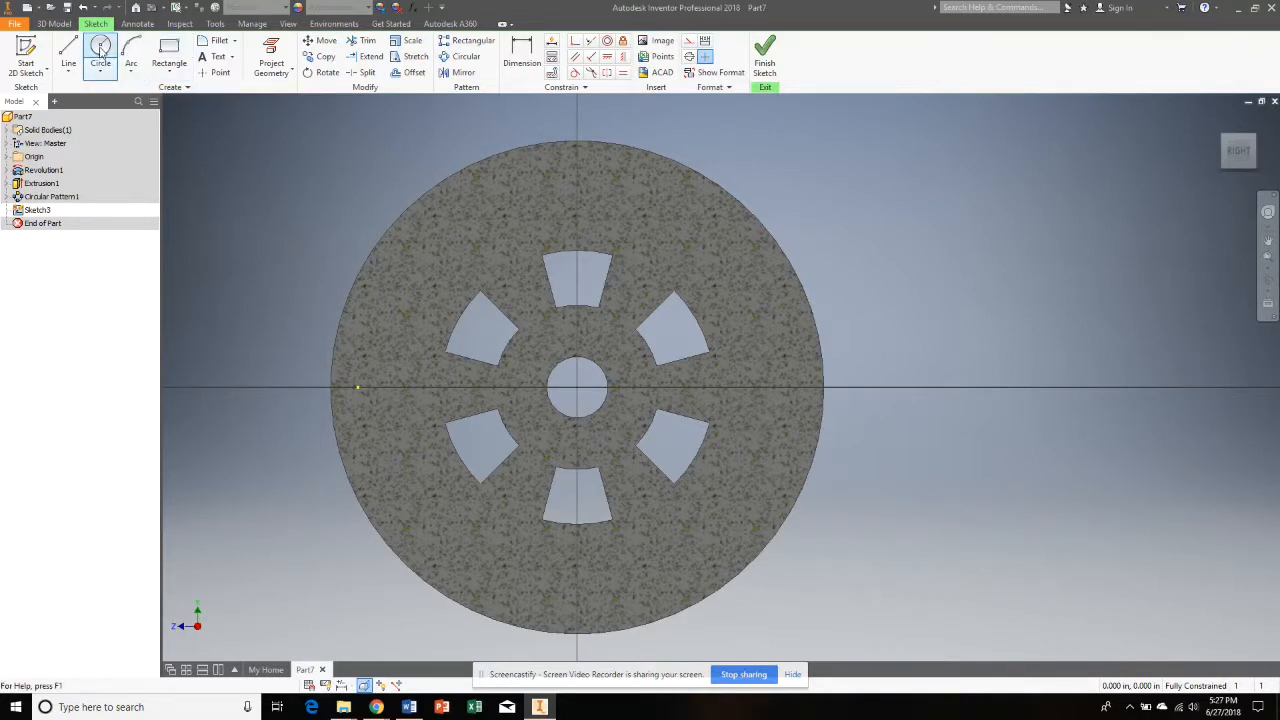
pyautogui.click(100, 48)
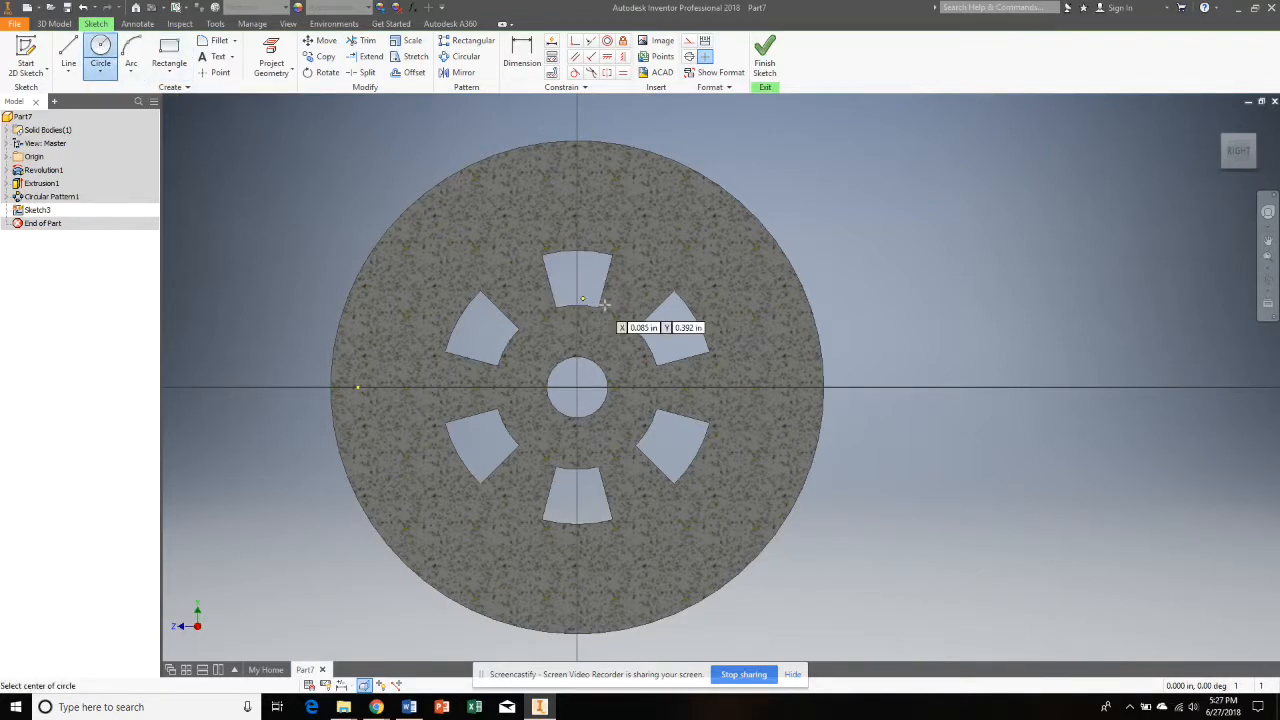
pyautogui.click(722, 386)
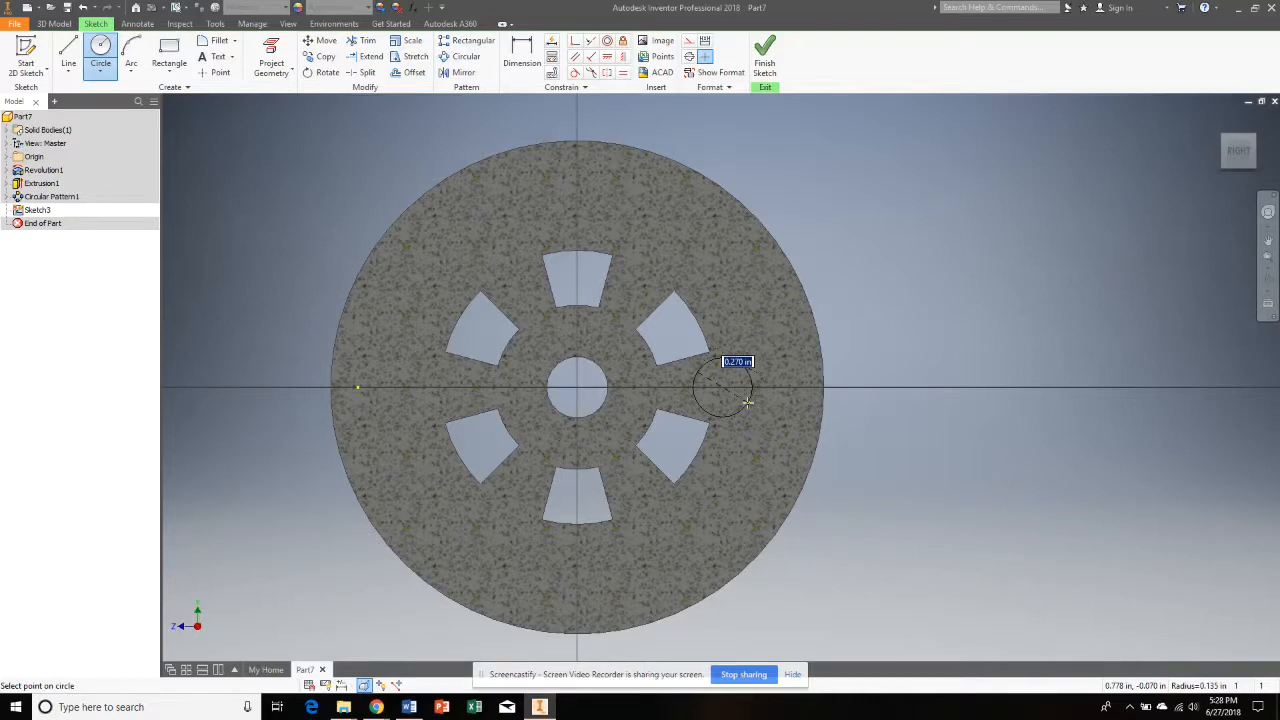
pyautogui.press('BackSpace')
pyautogui.write('.25')
pyautogui.press('Return')
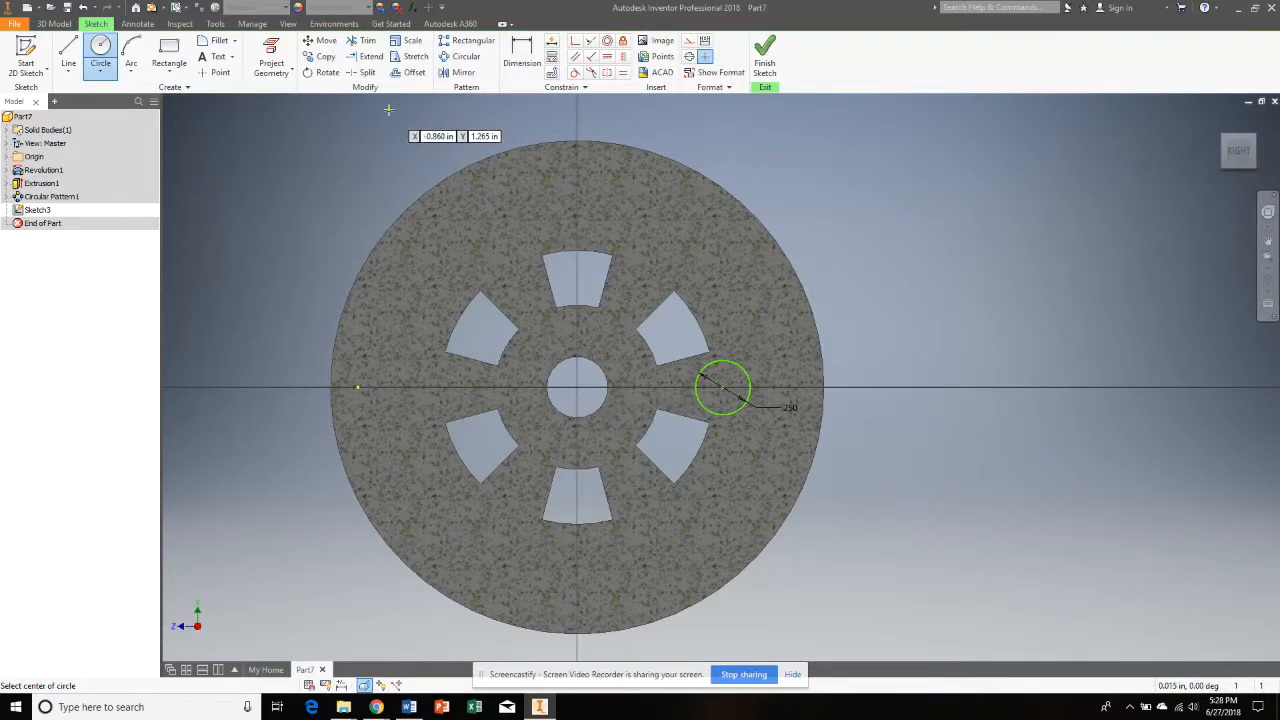
# Project the hub bore edge into the sketch and dimension the circle's center 0.7 in horizontally from the bore's center
pyautogui.click(266, 55)
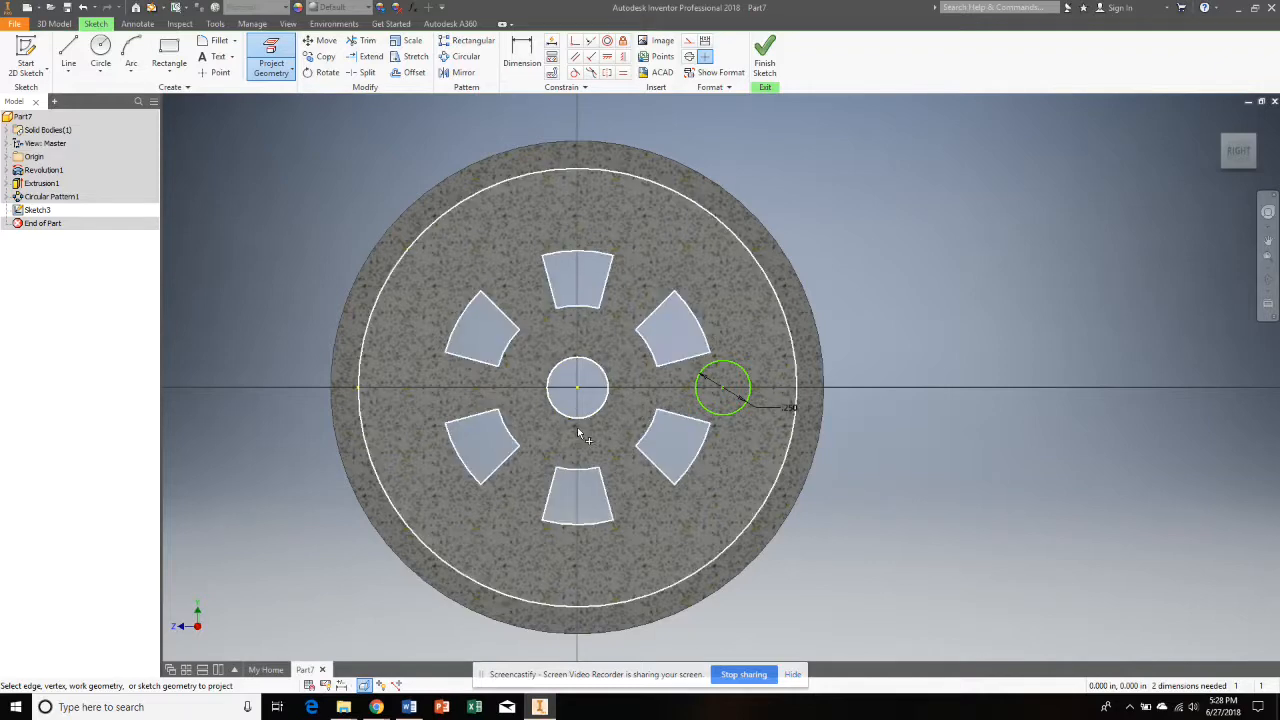
pyautogui.click(578, 373)
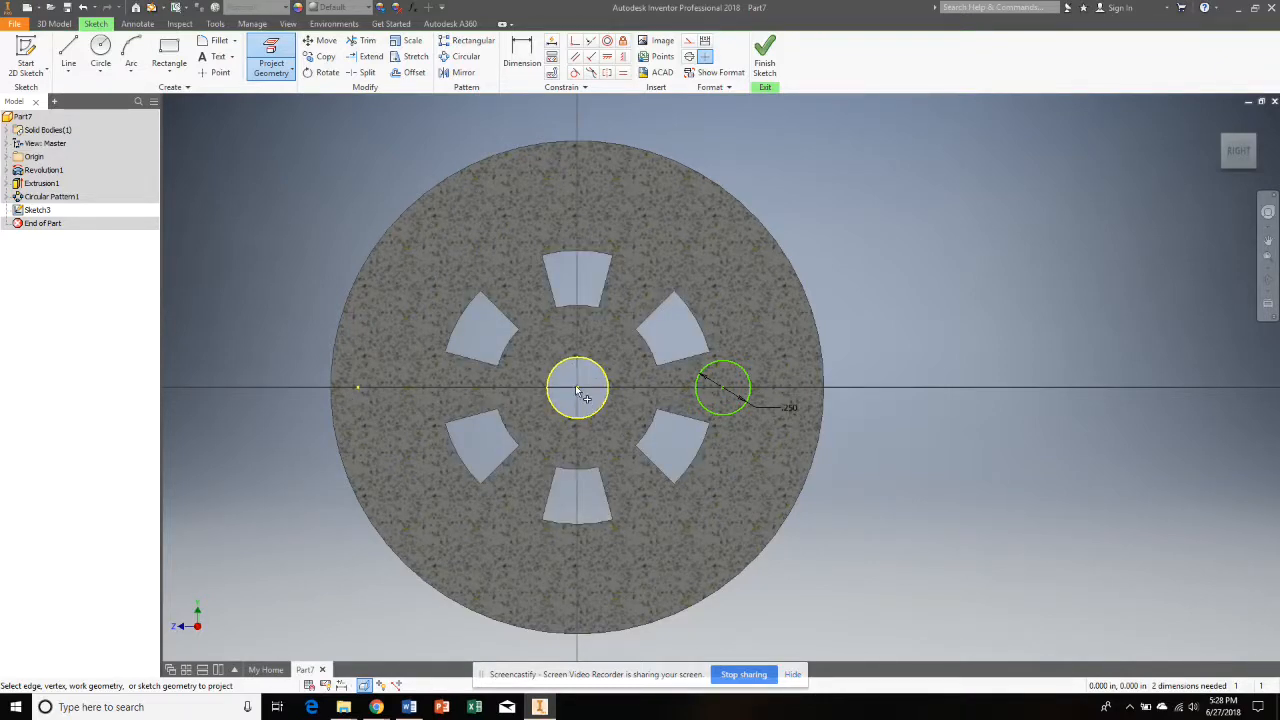
pyautogui.click(527, 56)
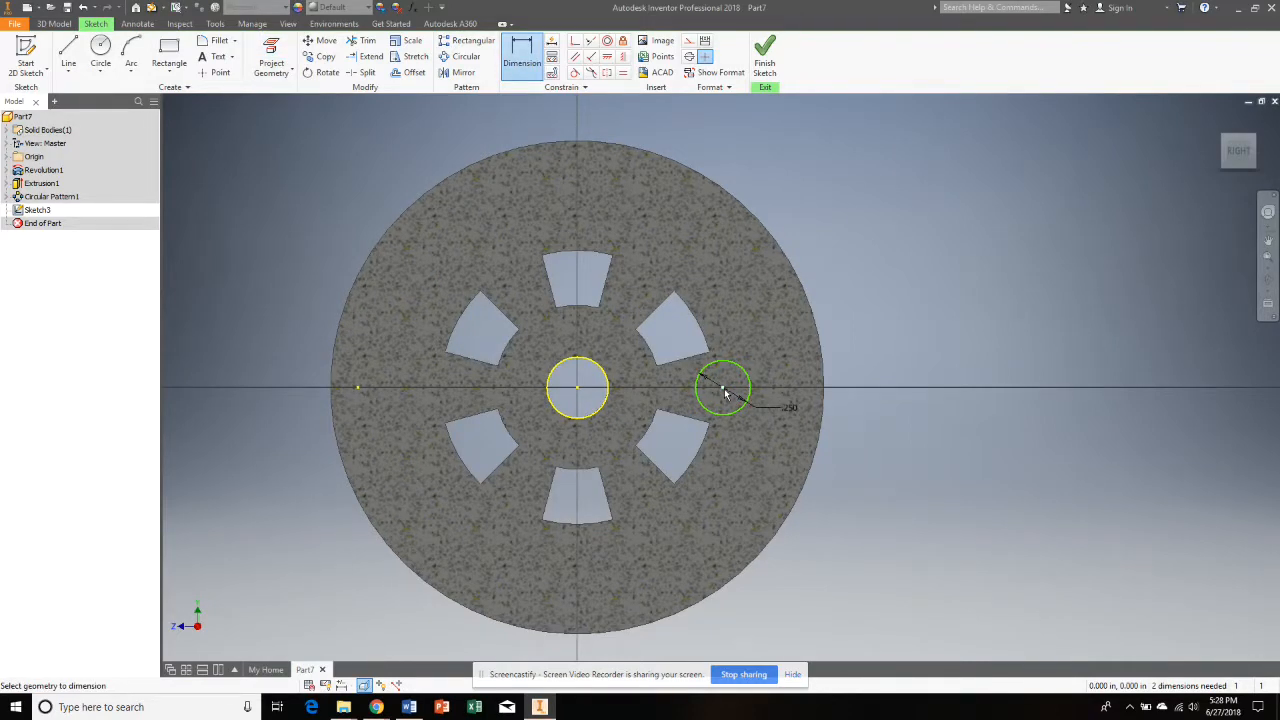
pyautogui.click(578, 391)
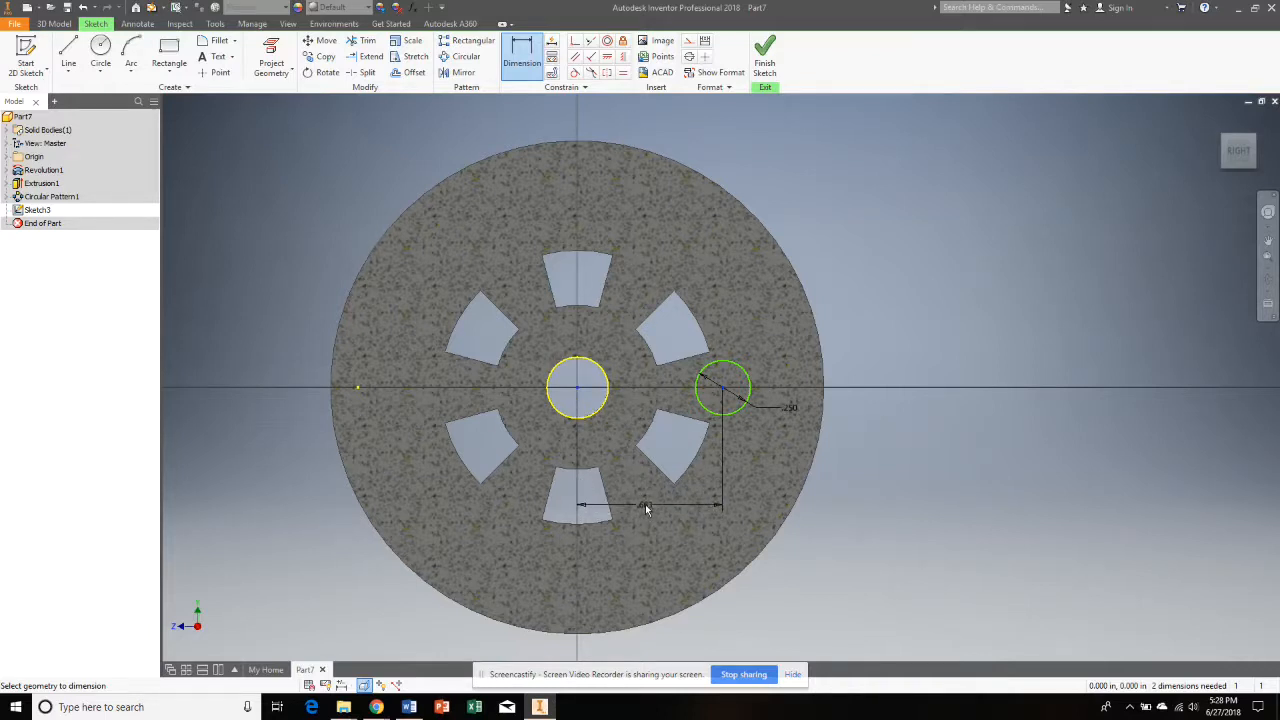
pyautogui.click(645, 504)
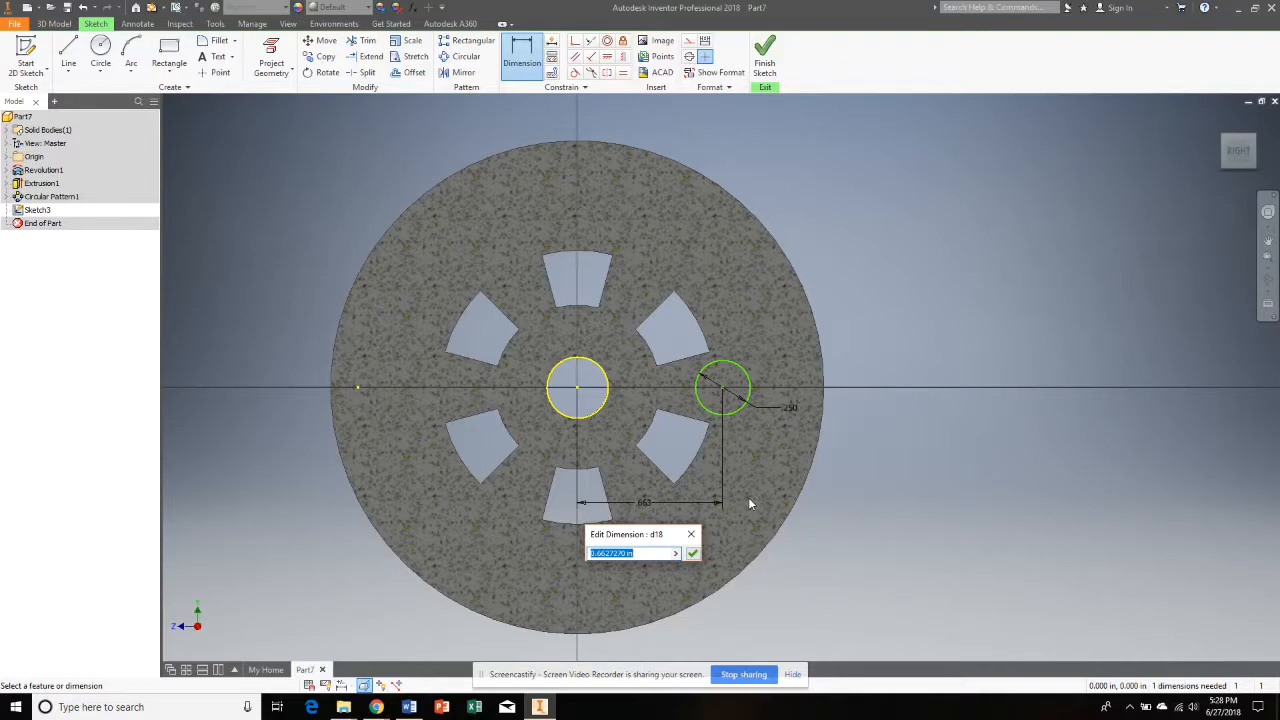
pyautogui.write('.7')
pyautogui.press('Return')
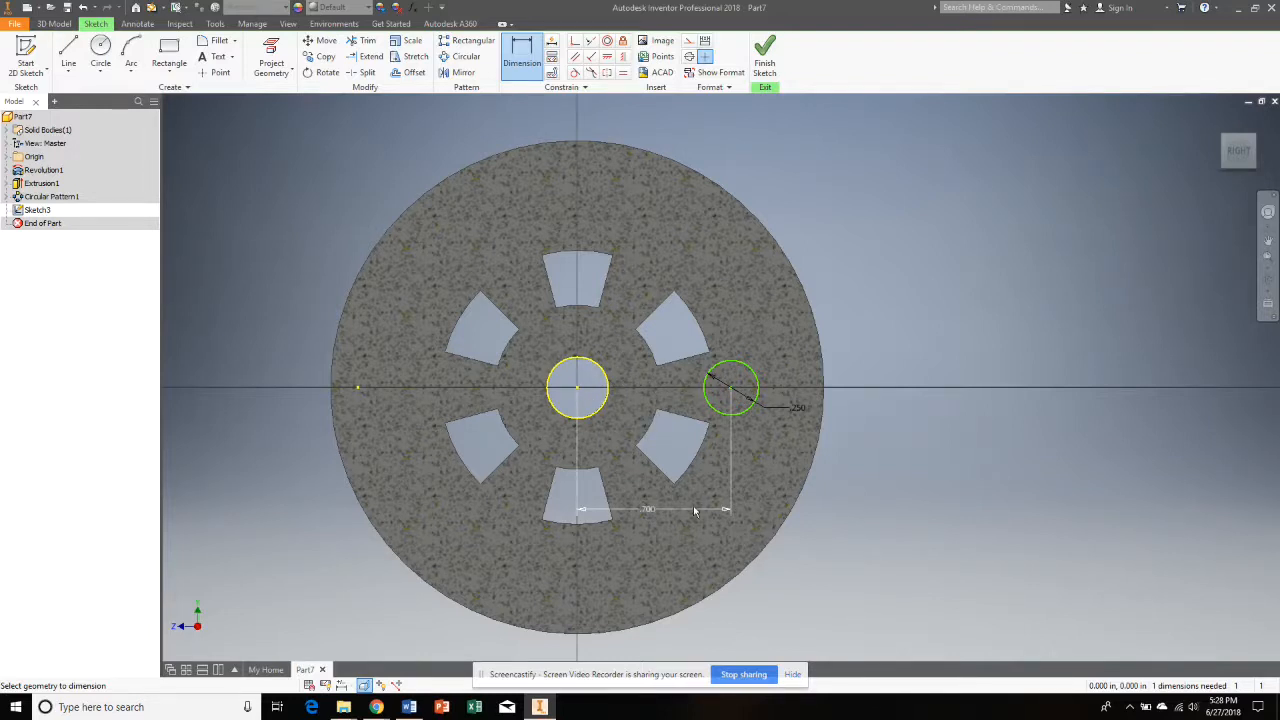
# Finish the sketch and extrude the 0.25 in circle outward from the web by 0.375 in
pyautogui.click(766, 58)
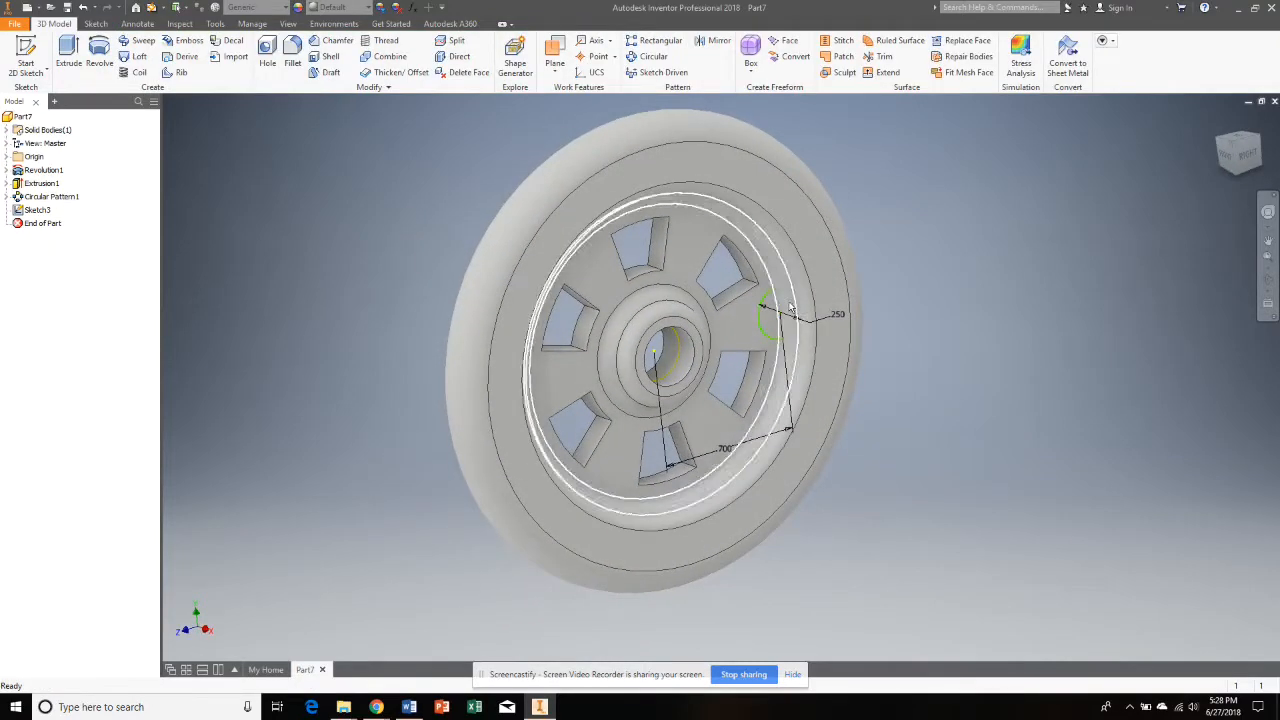
pyautogui.click(68, 55)
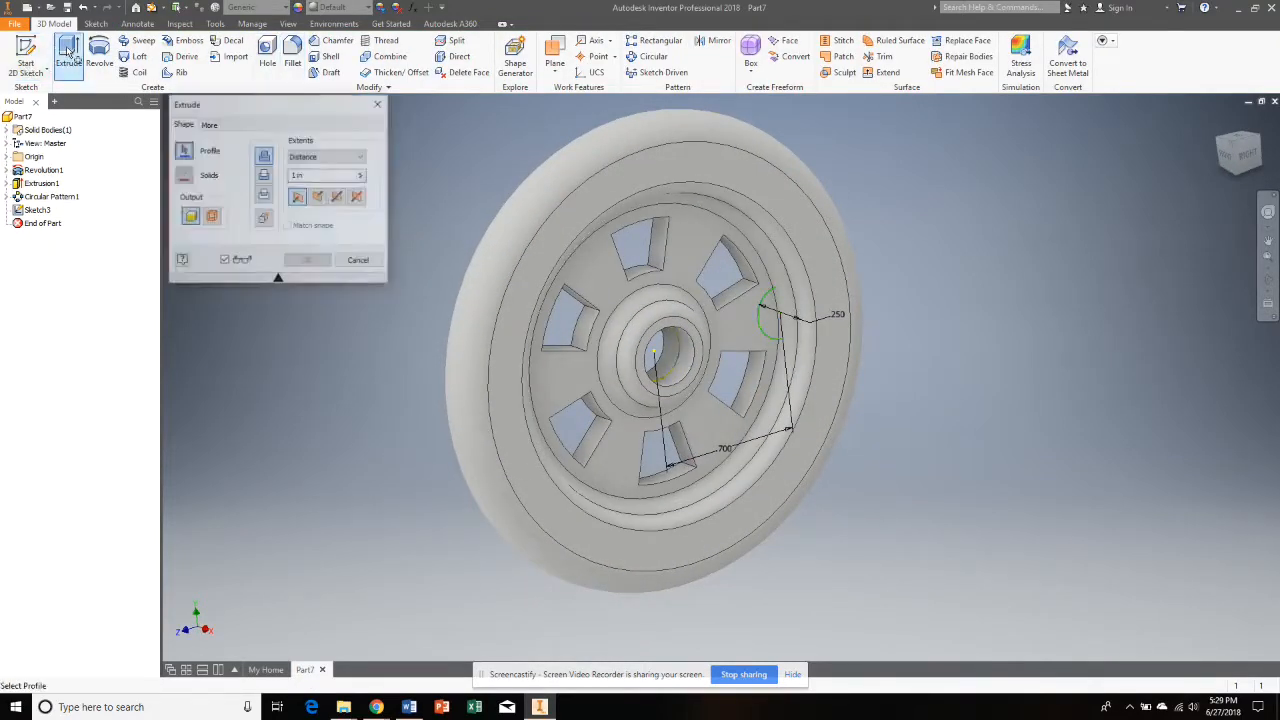
pyautogui.click(768, 322)
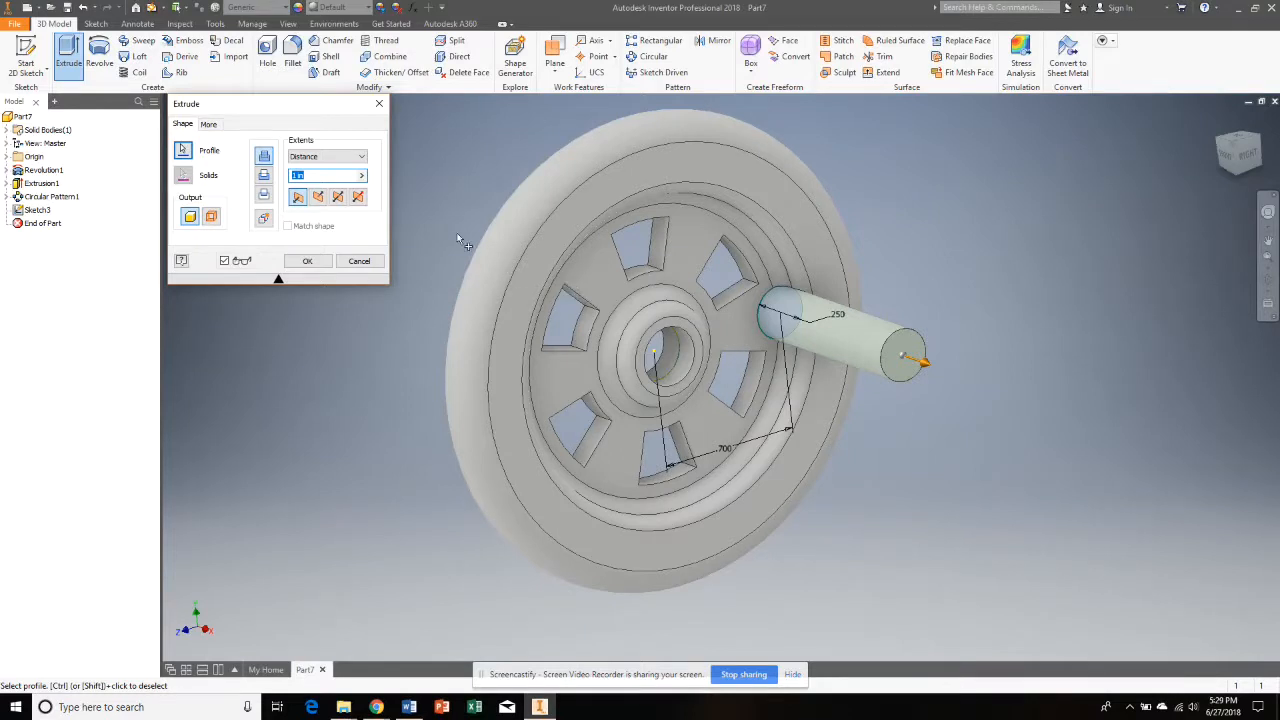
pyautogui.write('.375')
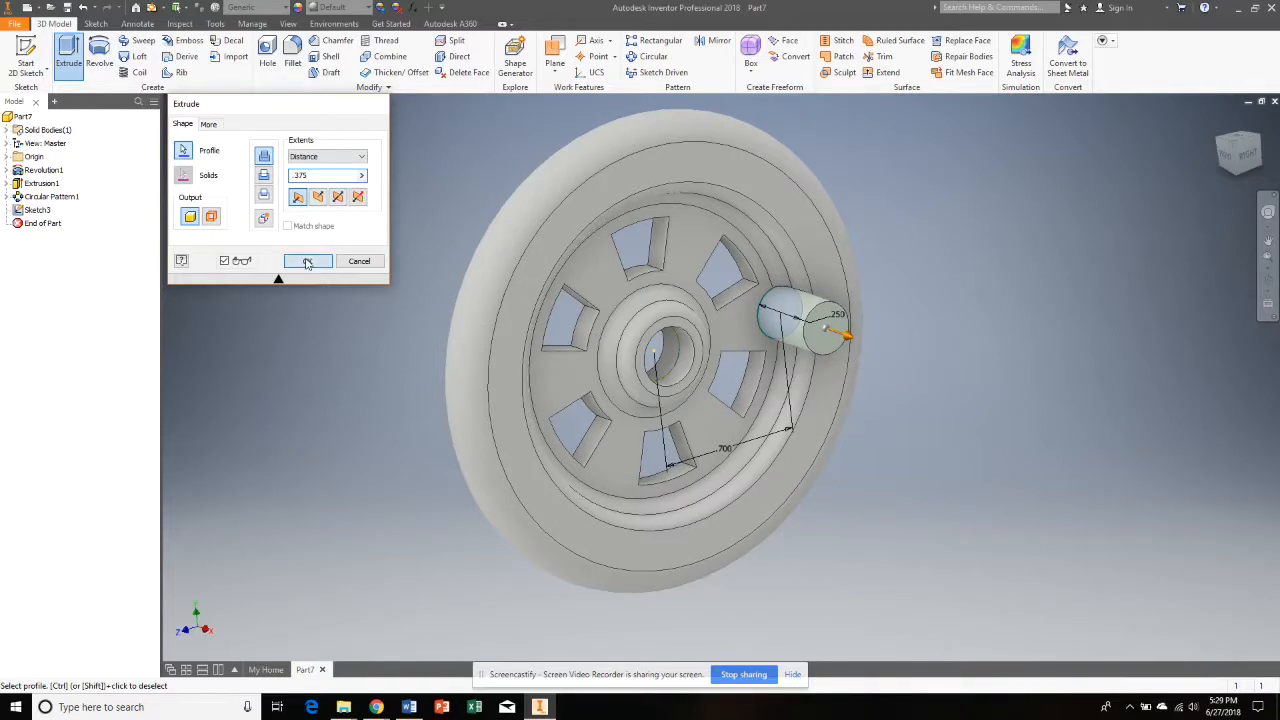
pyautogui.click(307, 261)
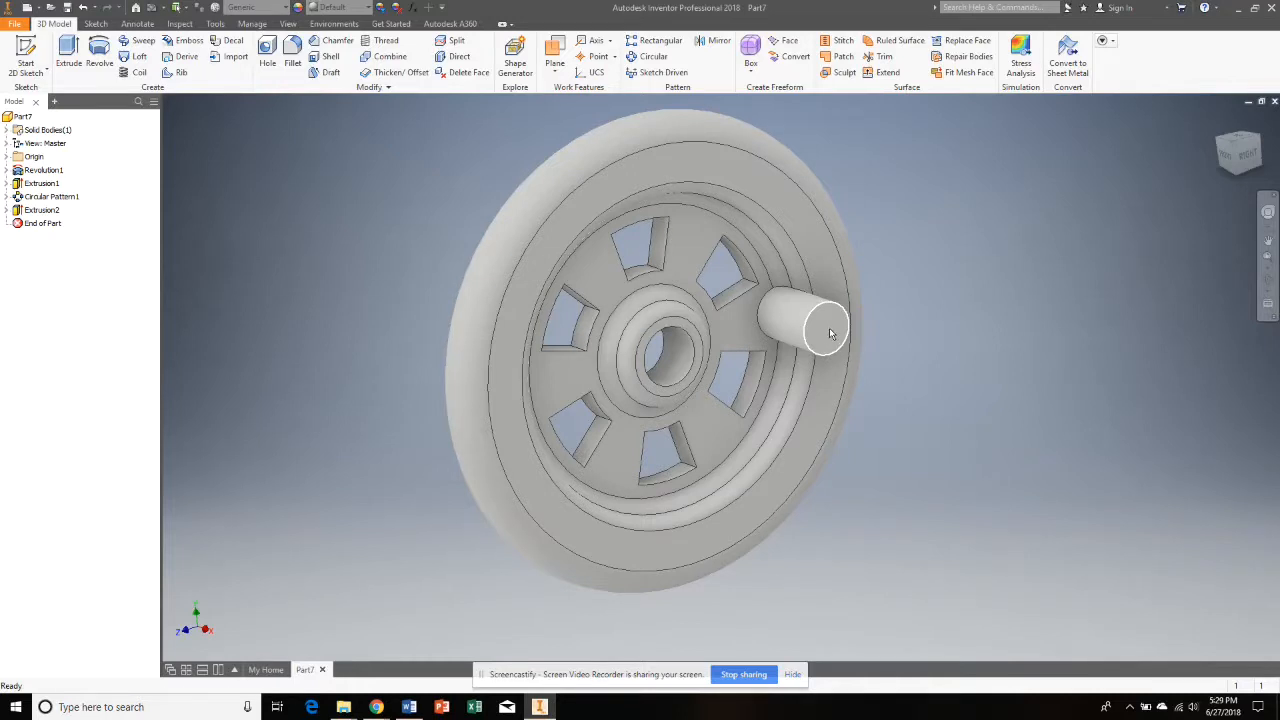
# Start a sketch on the peg's end face and draw a 0.125 in diameter circle centered on it
pyautogui.click(26, 60)
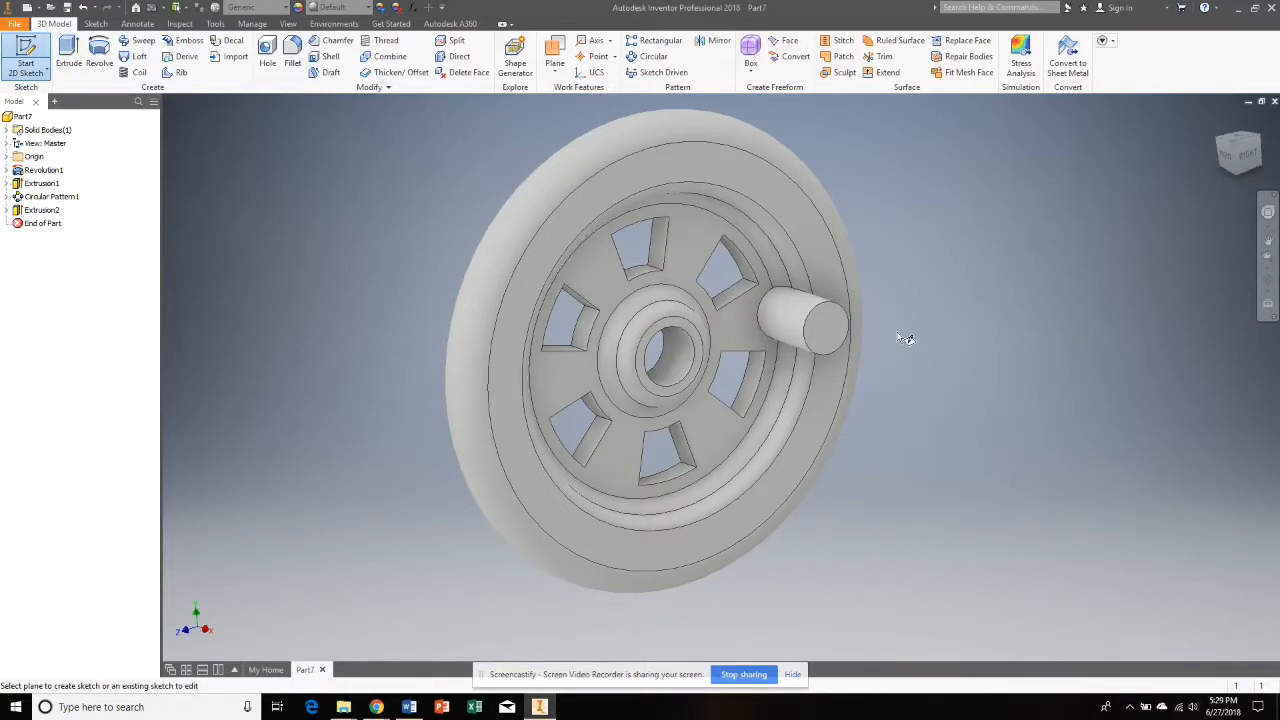
pyautogui.click(826, 323)
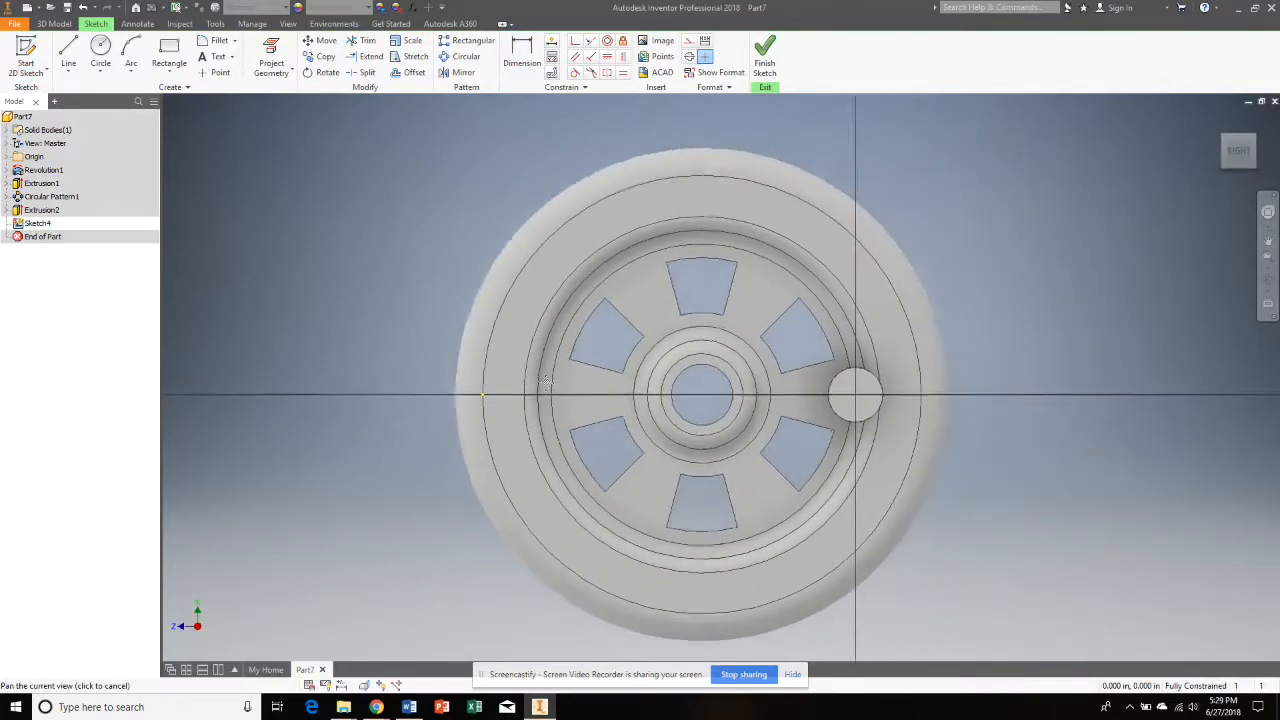
pyautogui.click(99, 52)
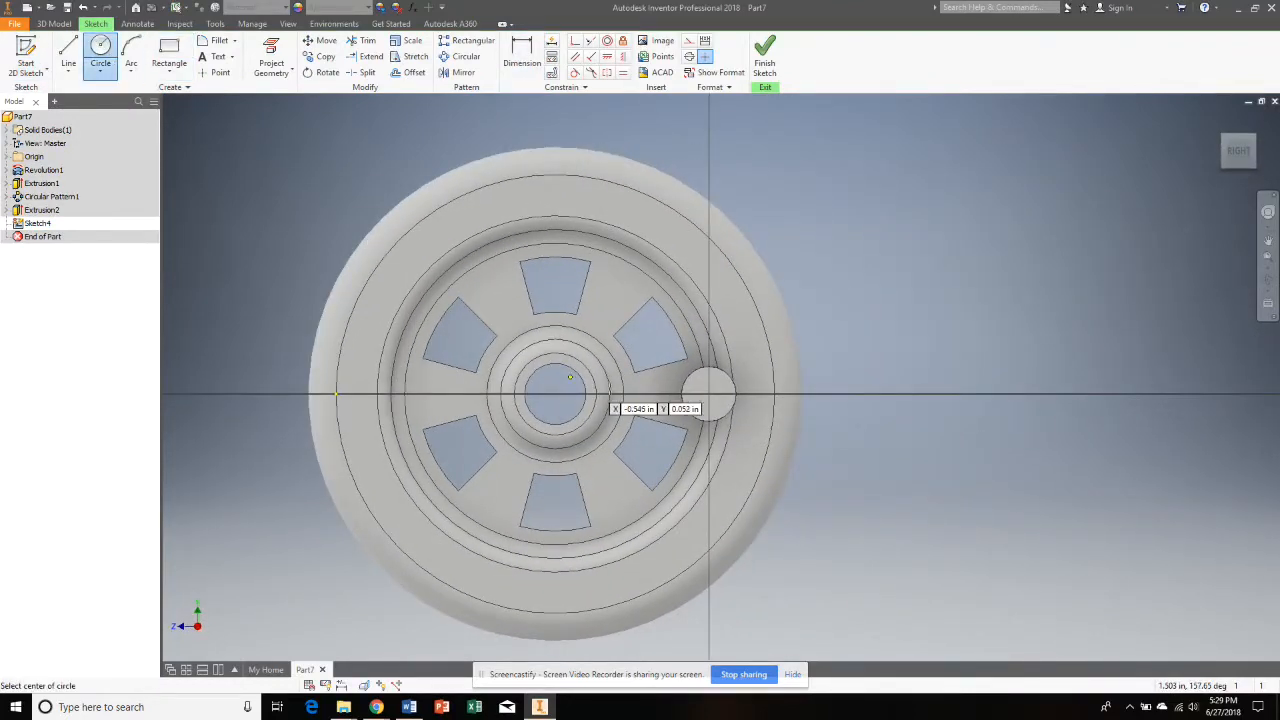
pyautogui.click(710, 393)
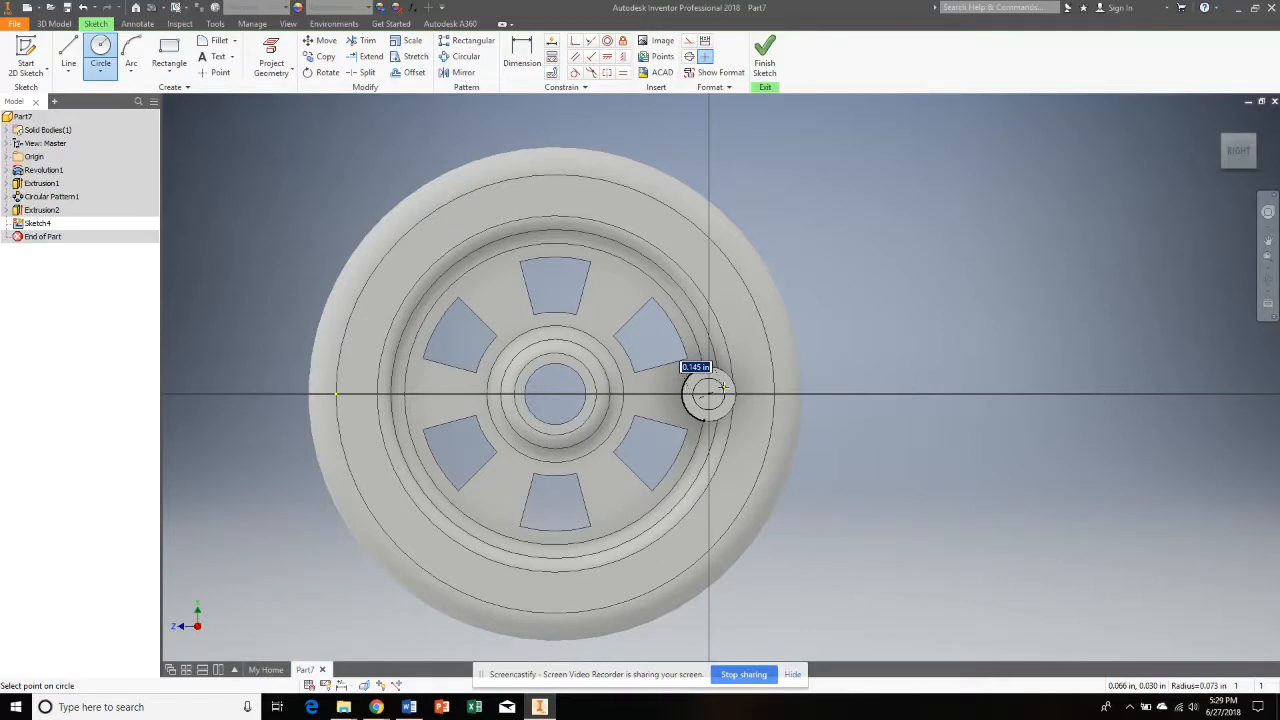
pyautogui.write('.125')
pyautogui.press('Return')
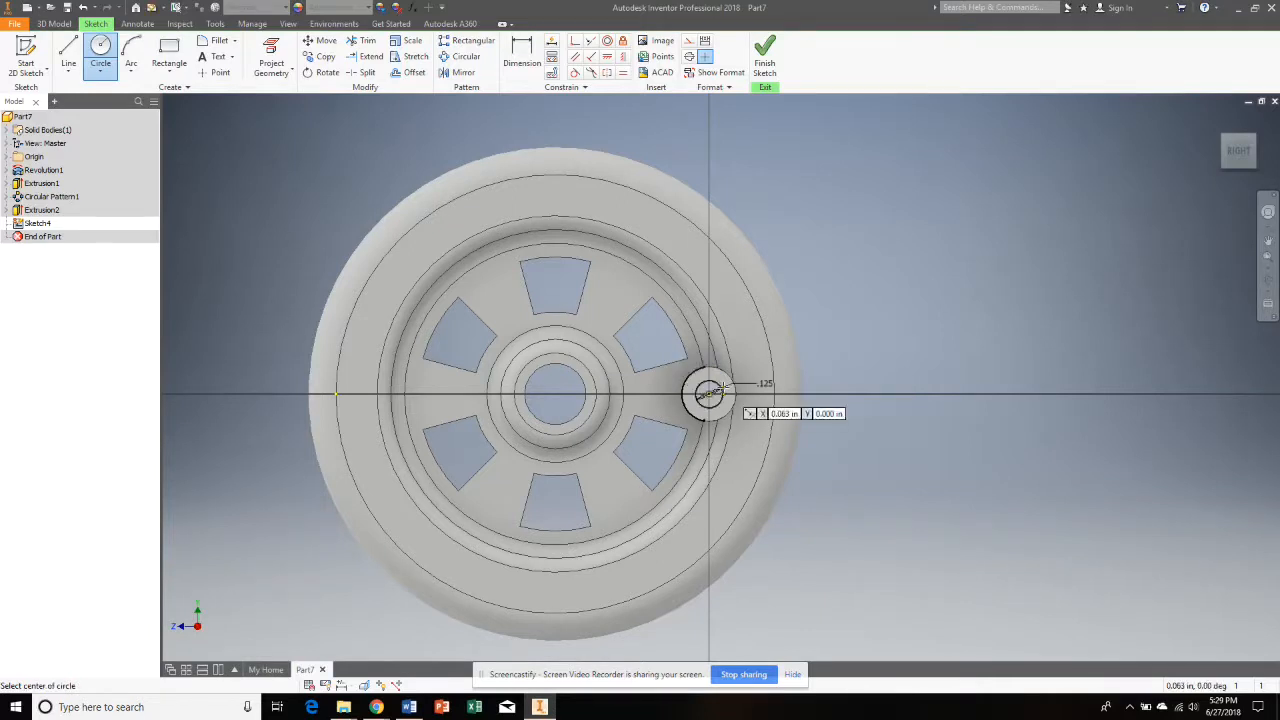
# Finish the sketch and extrude the small circle outward from the peg's end face by 0.125 in
pyautogui.click(765, 60)
pyautogui.click(68, 55)
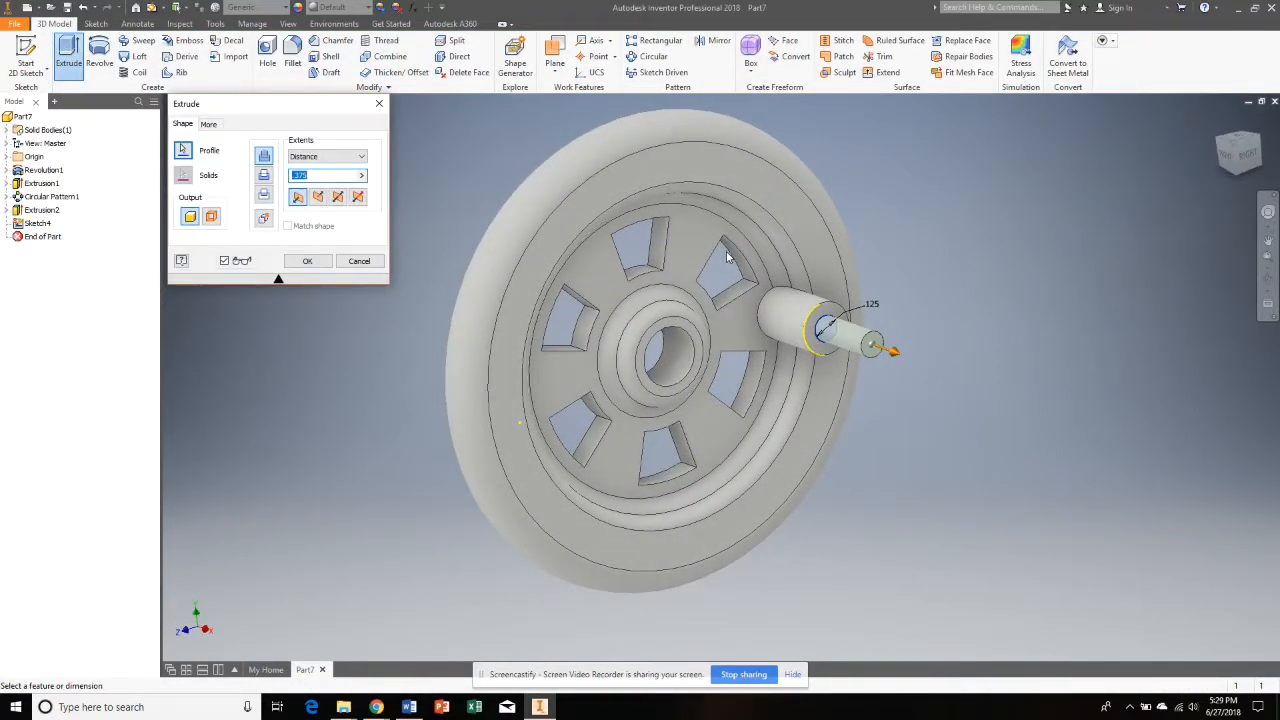
pyautogui.write('.12')
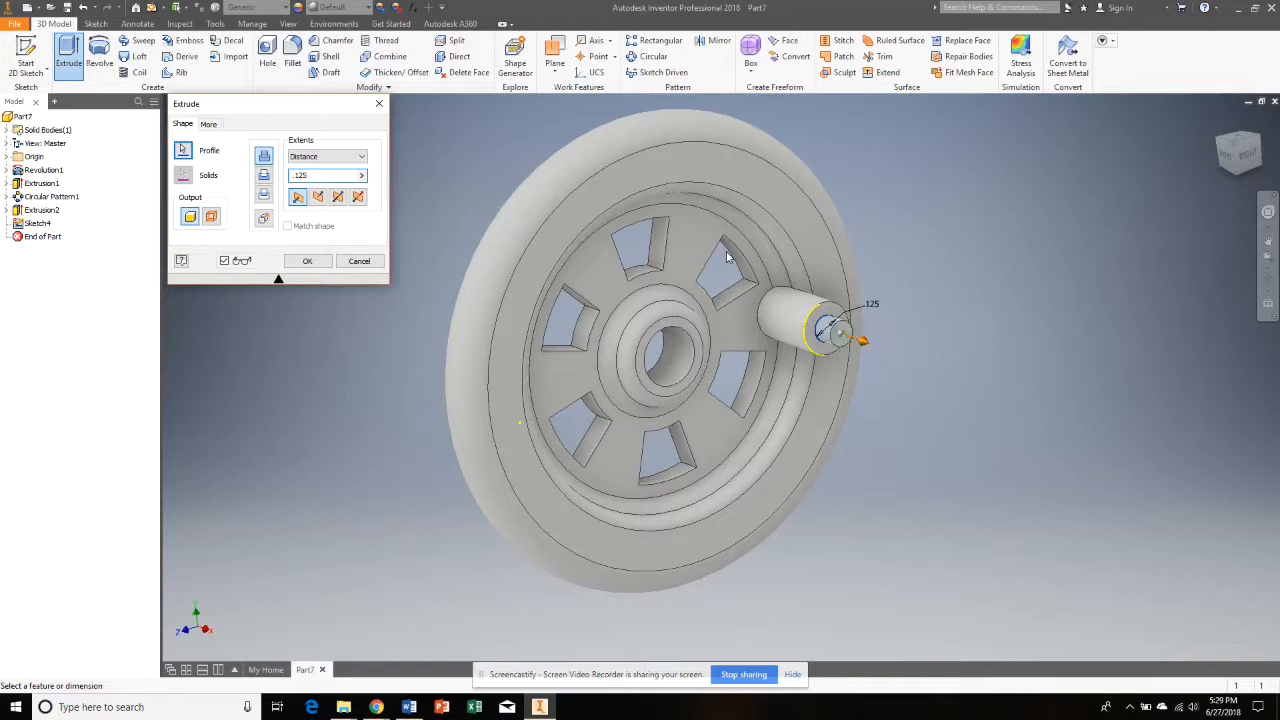
pyautogui.press('Return')
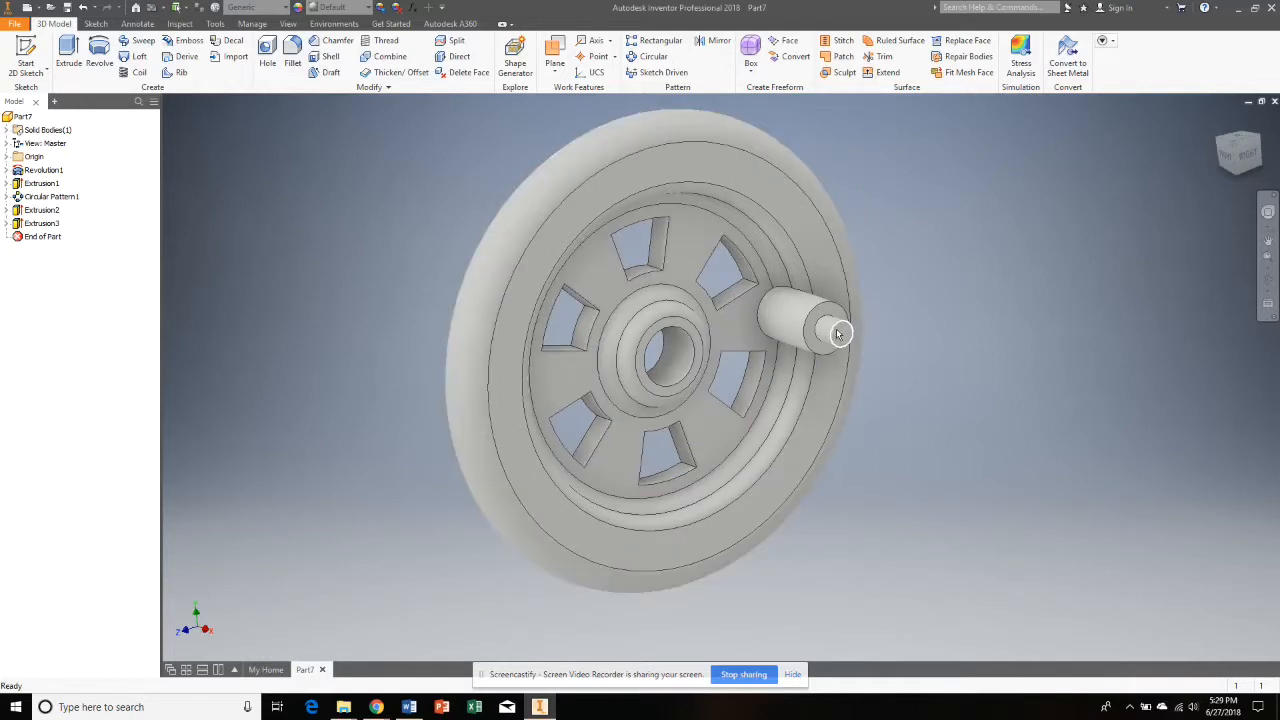
# Place a concentric hole of 0.0625 in diameter on the end face of the peg's small tip, referenced to the tip's circular edge
pyautogui.click(273, 52)
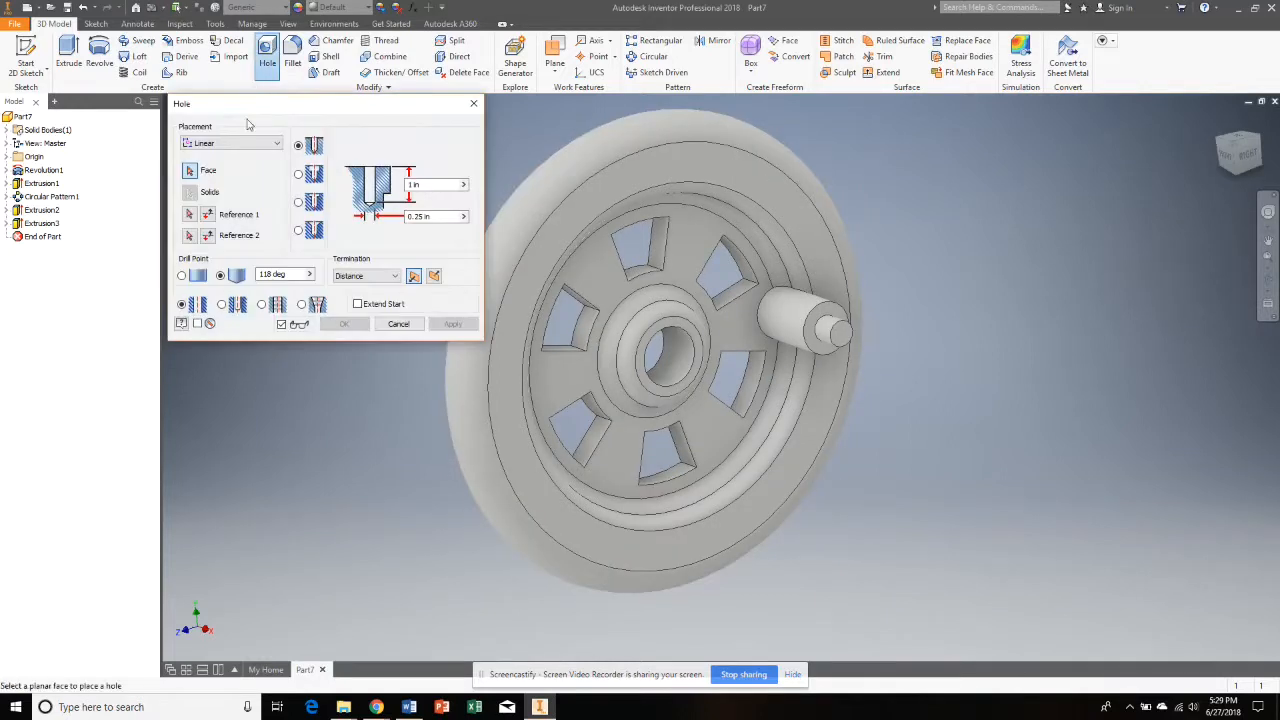
pyautogui.click(246, 146)
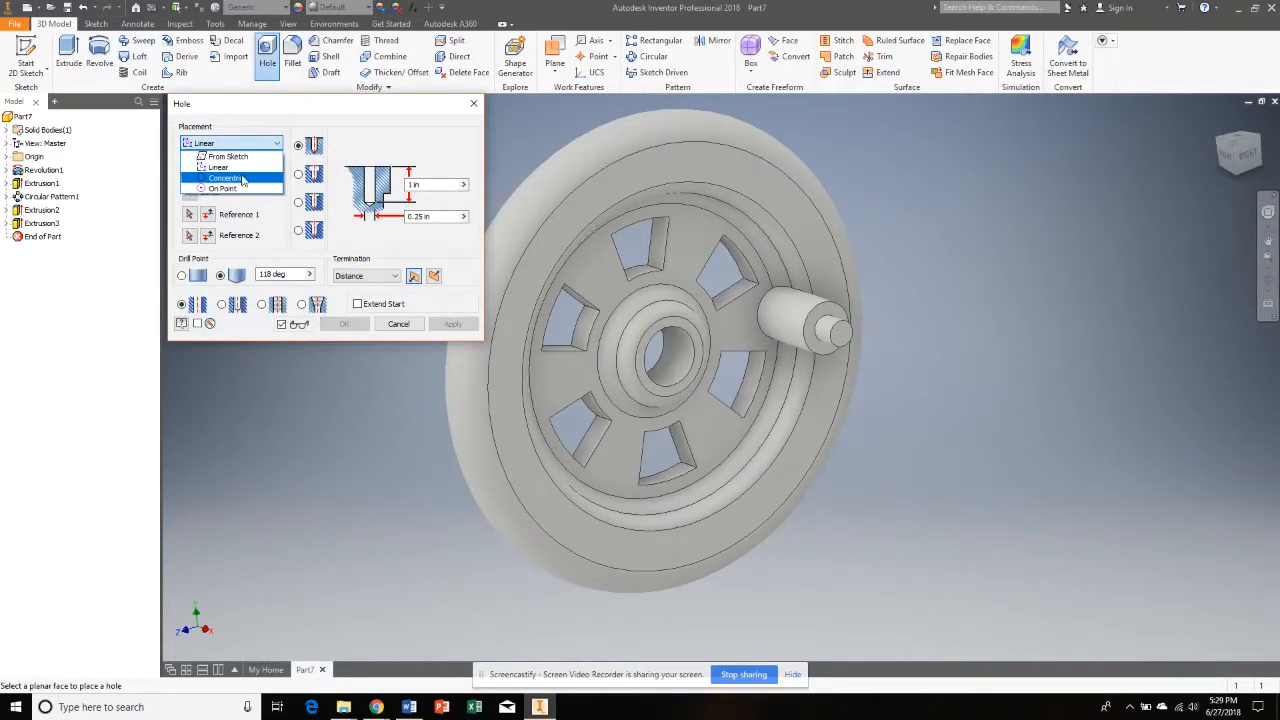
pyautogui.click(242, 180)
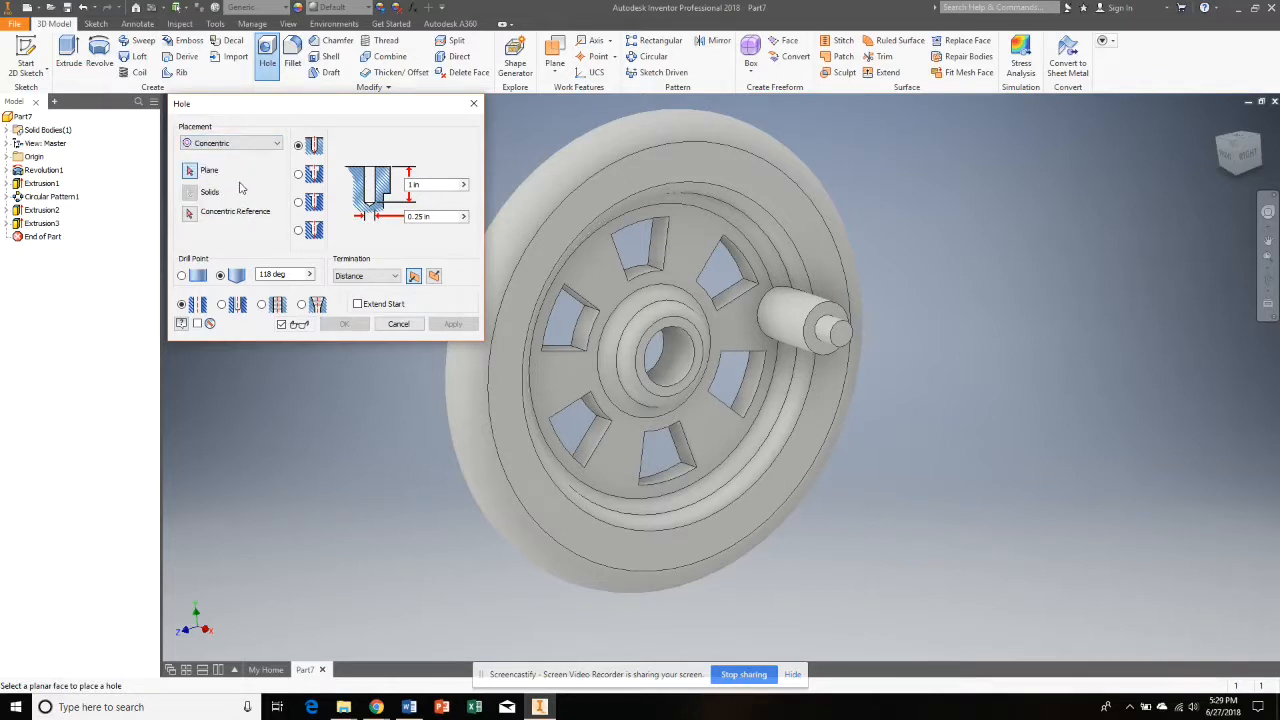
pyautogui.click(192, 173)
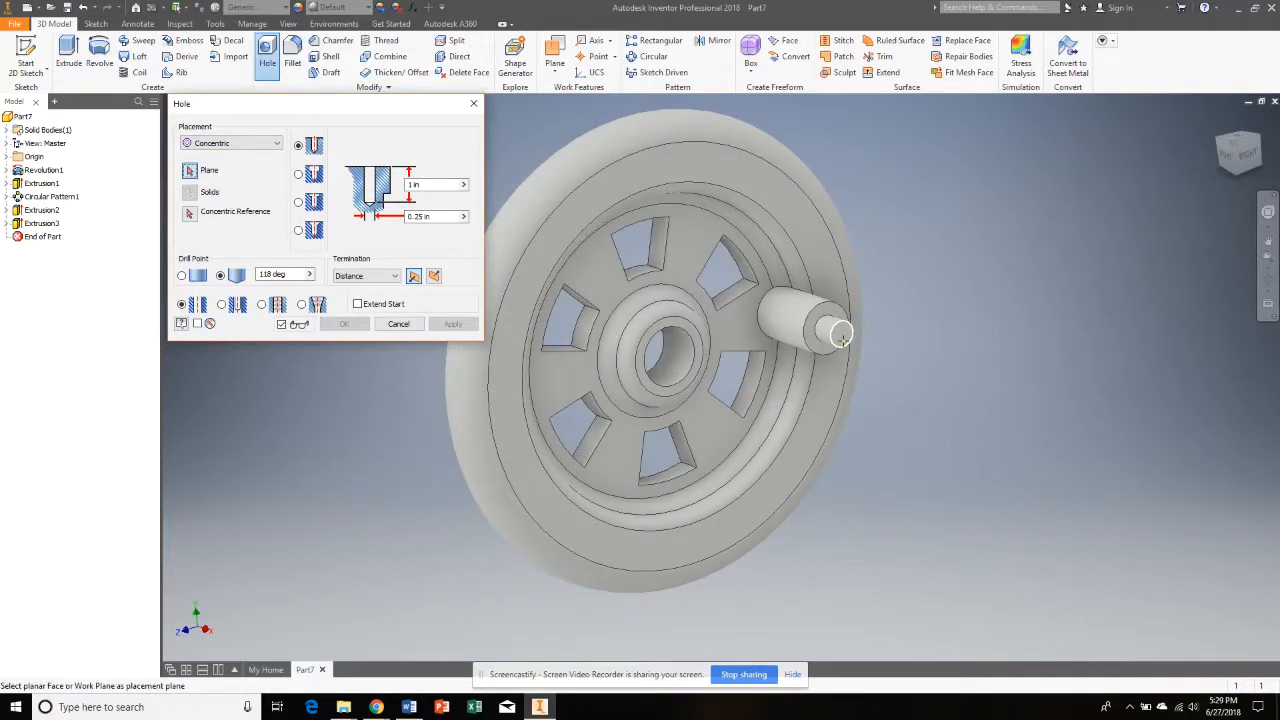
pyautogui.click(841, 337)
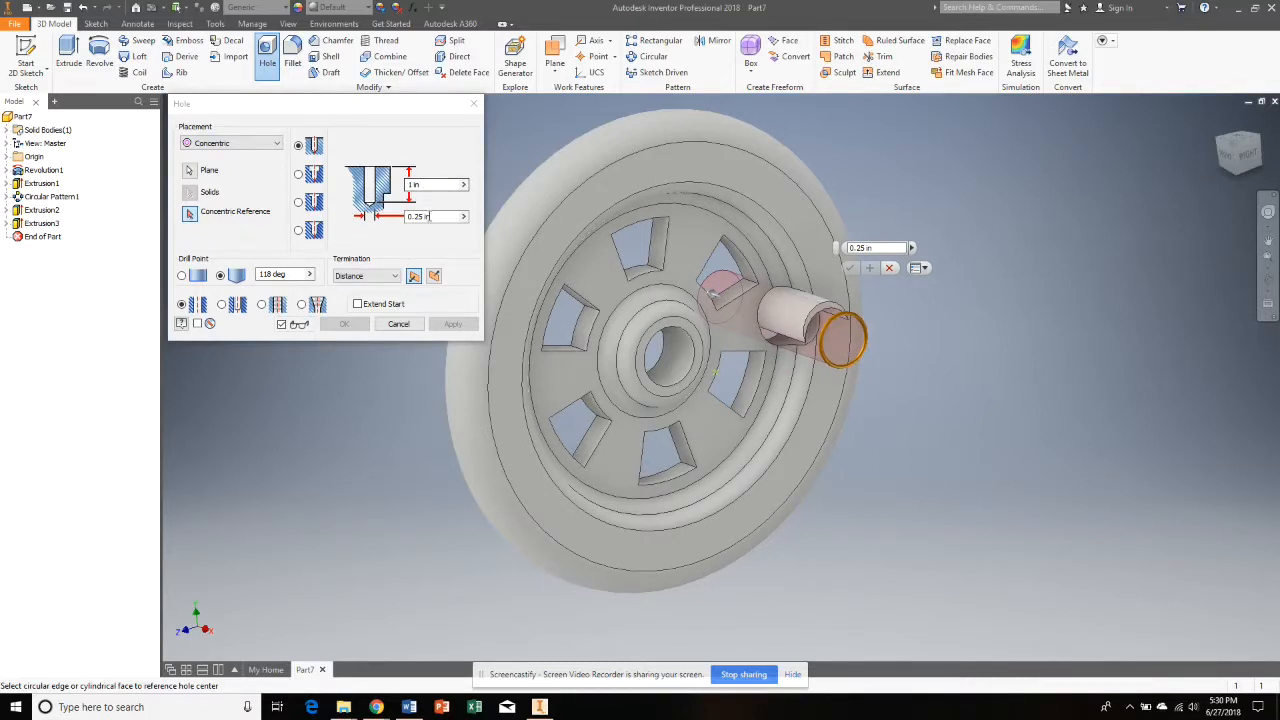
pyautogui.click(426, 216)
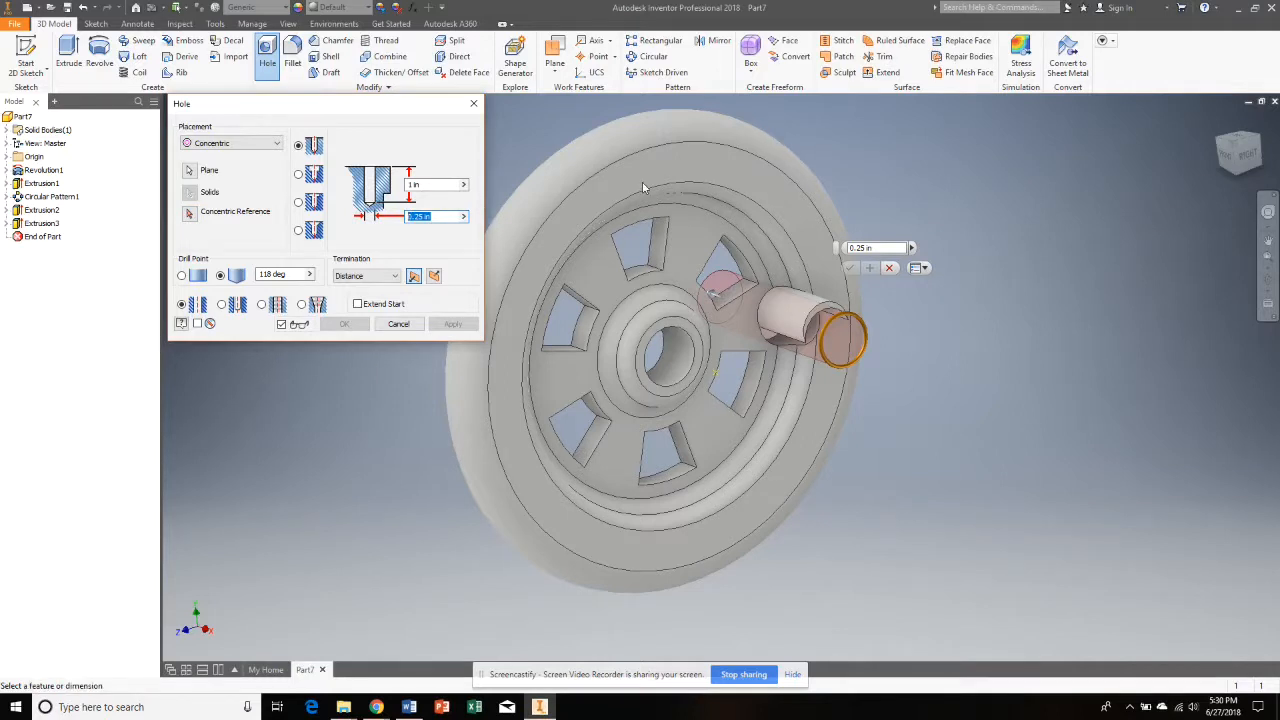
pyautogui.press('BackSpace')
pyautogui.write('.0625')
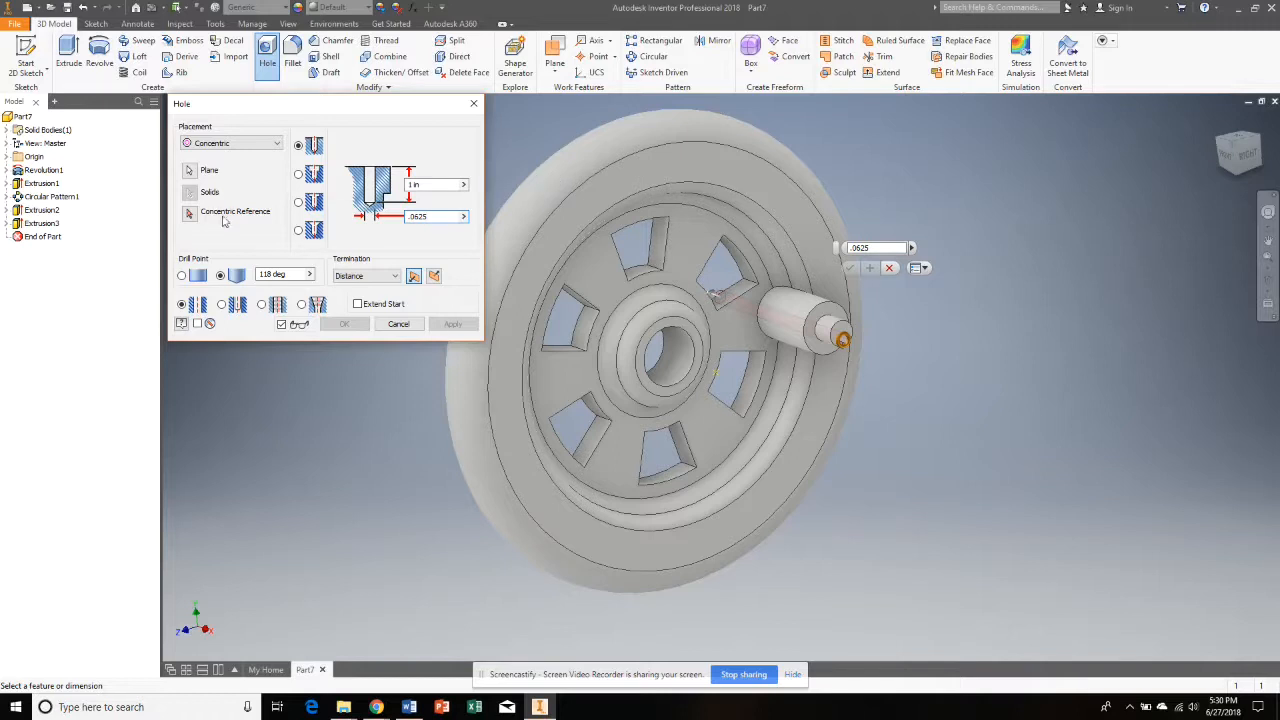
pyautogui.click(190, 215)
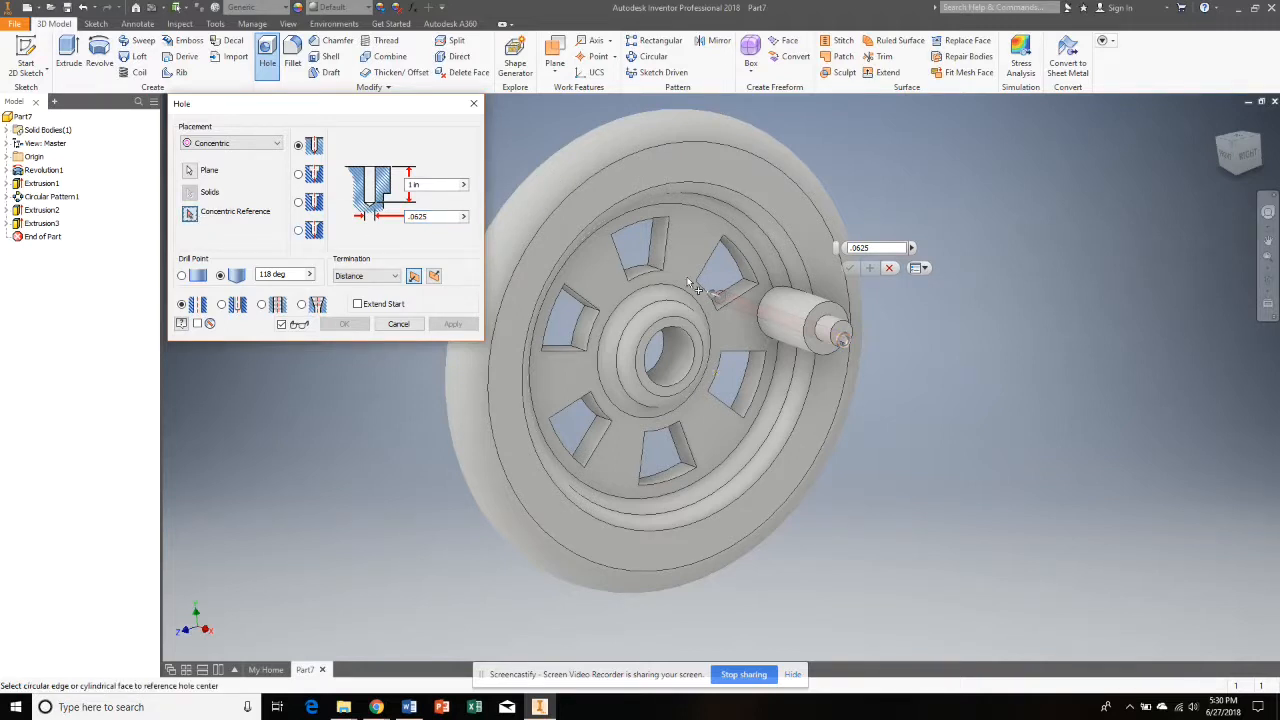
pyautogui.click(846, 333)
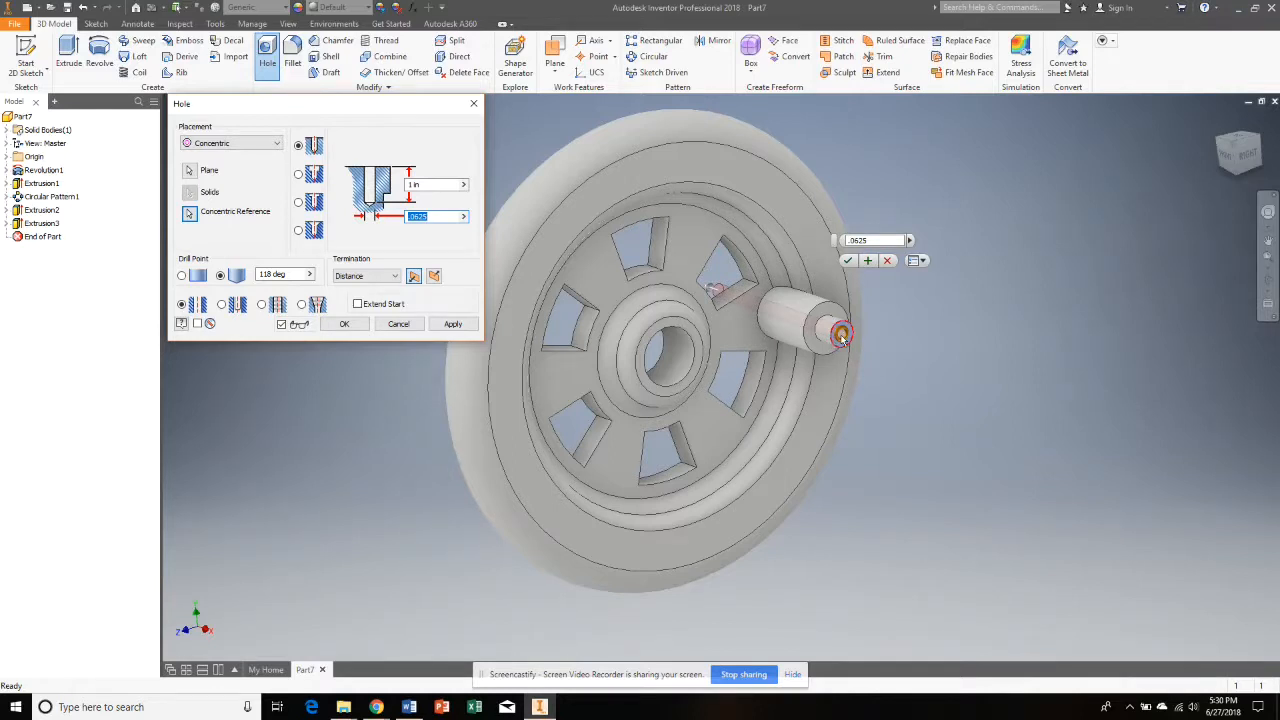
# Set the hole's depth to 0.25 in with Distance termination and create it
pyautogui.click(375, 276)
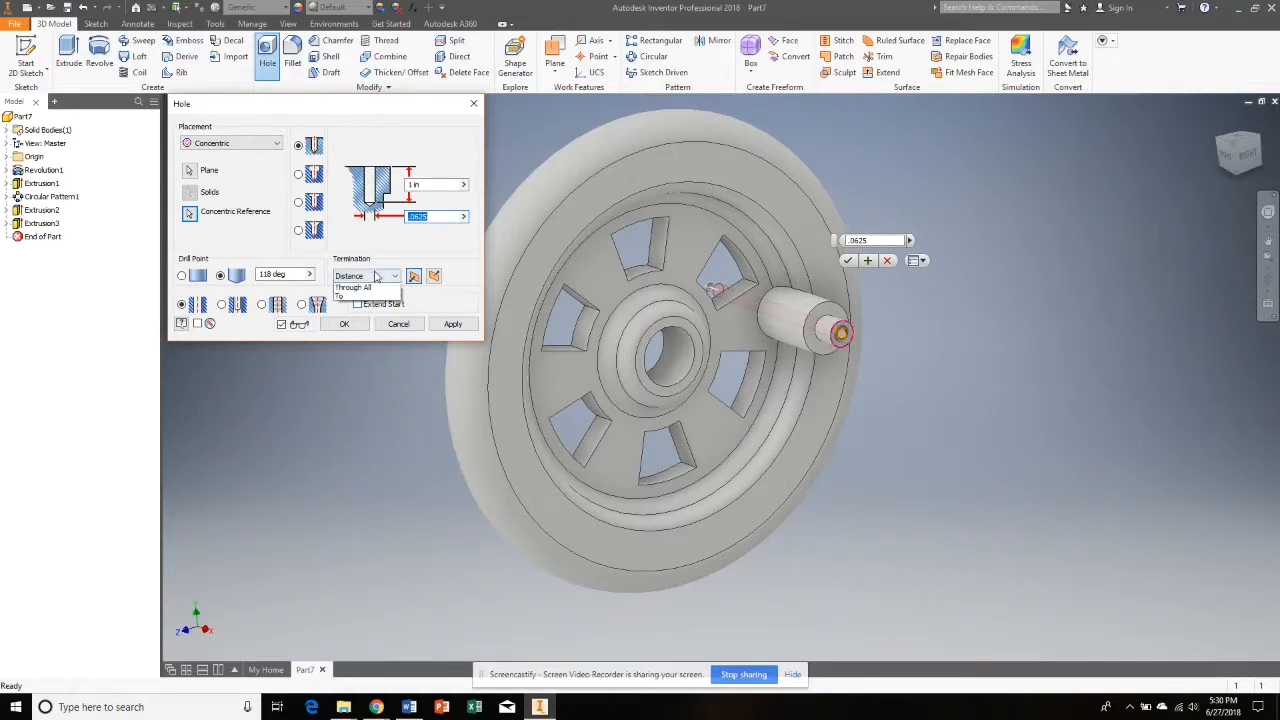
pyautogui.click(377, 277)
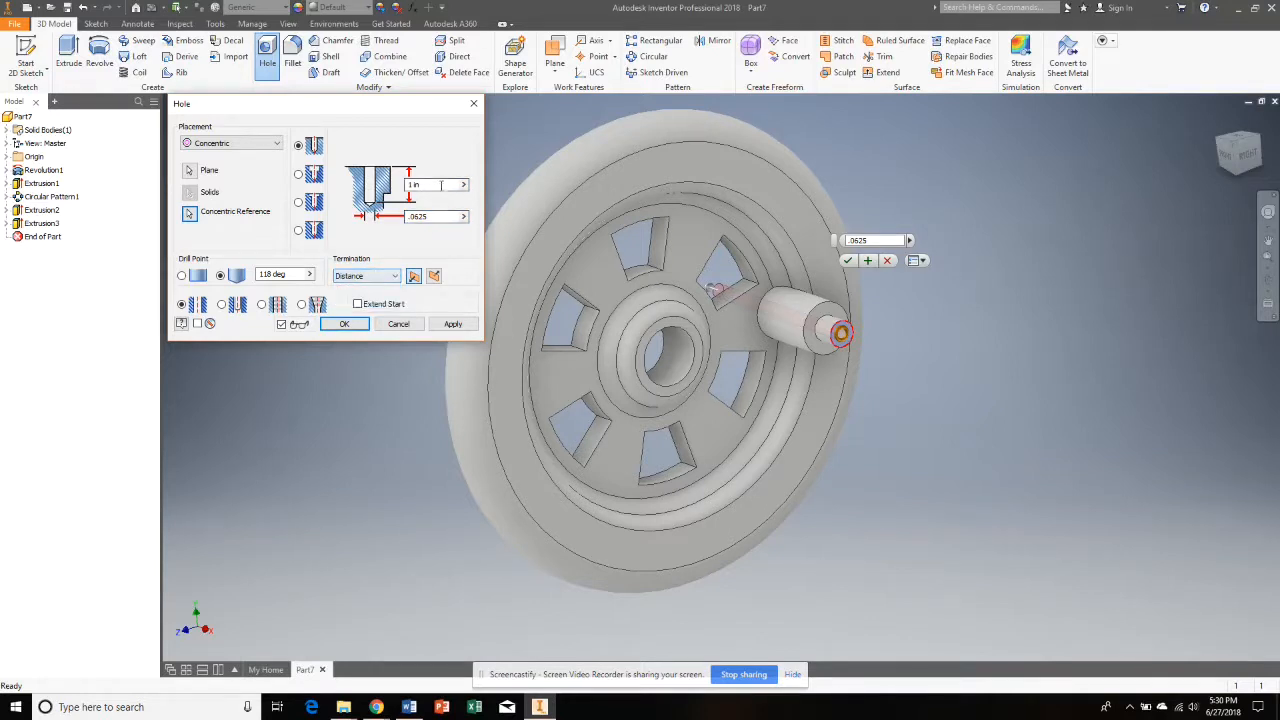
pyautogui.click(441, 186)
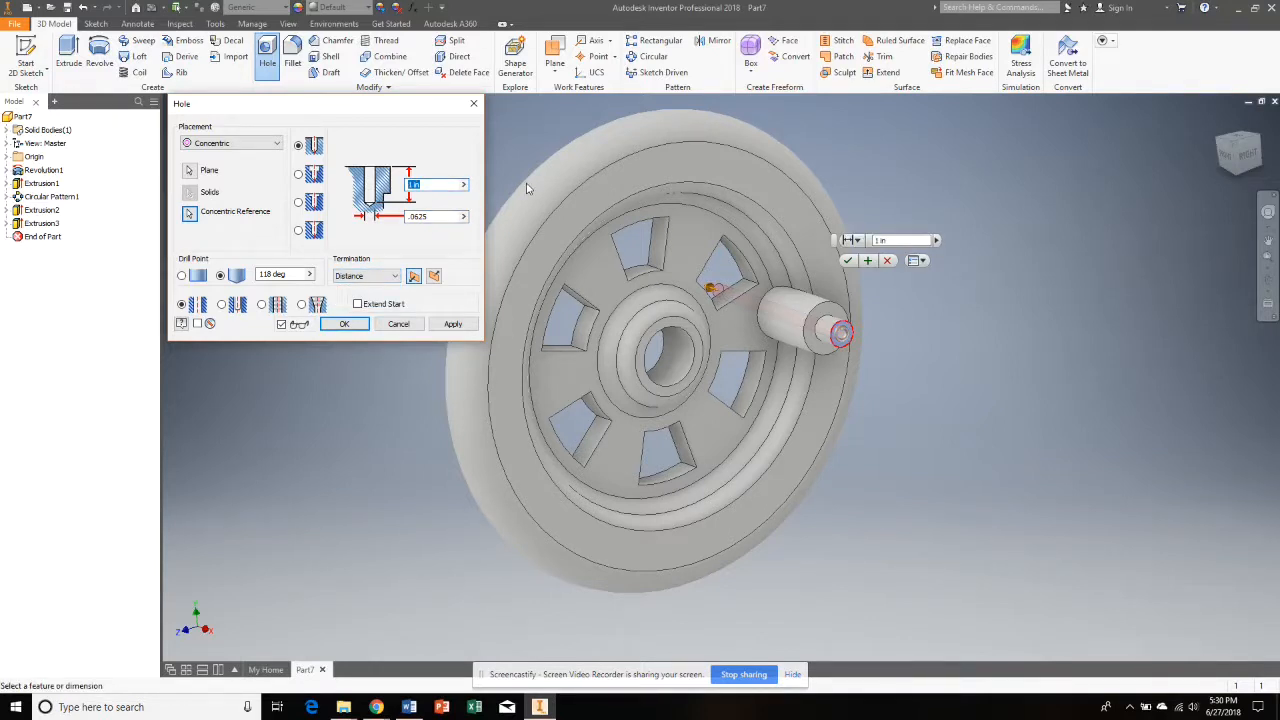
pyautogui.write('.25')
pyautogui.press('Return')
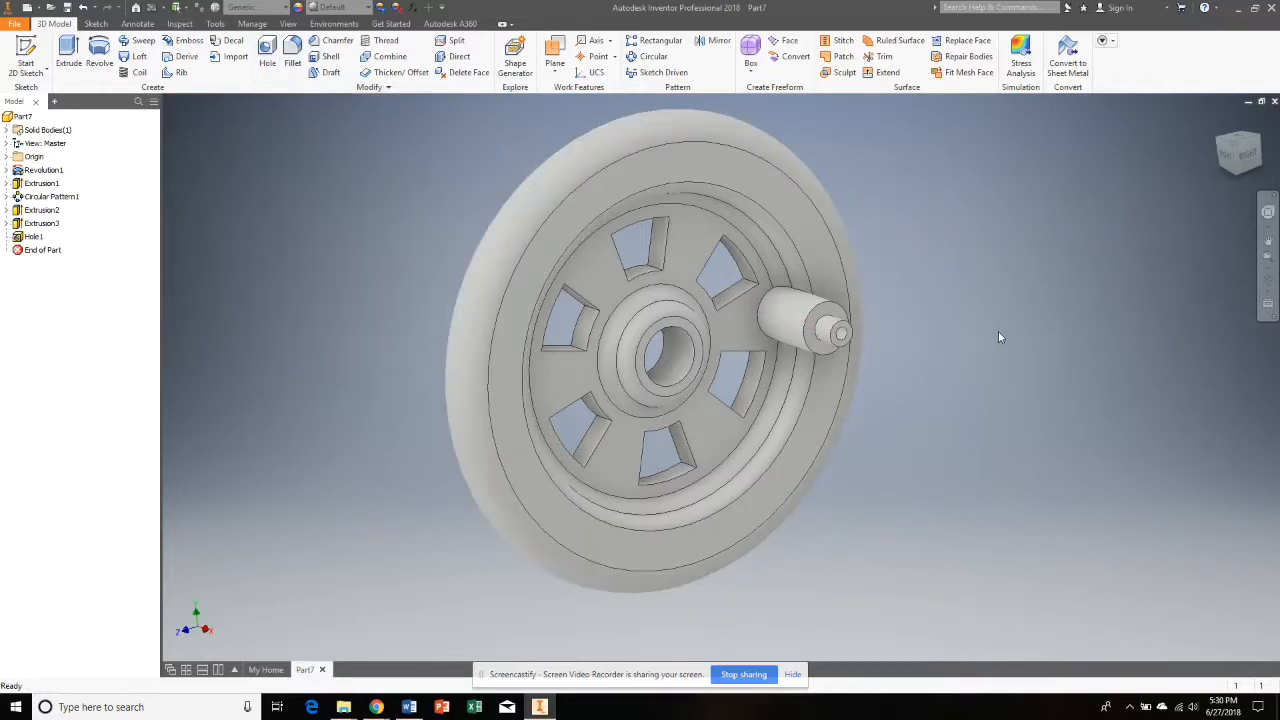
# Adjust the appearance of the revolved wheel feature, tinting it magenta
pyautogui.scroll(-3, 930, 343)
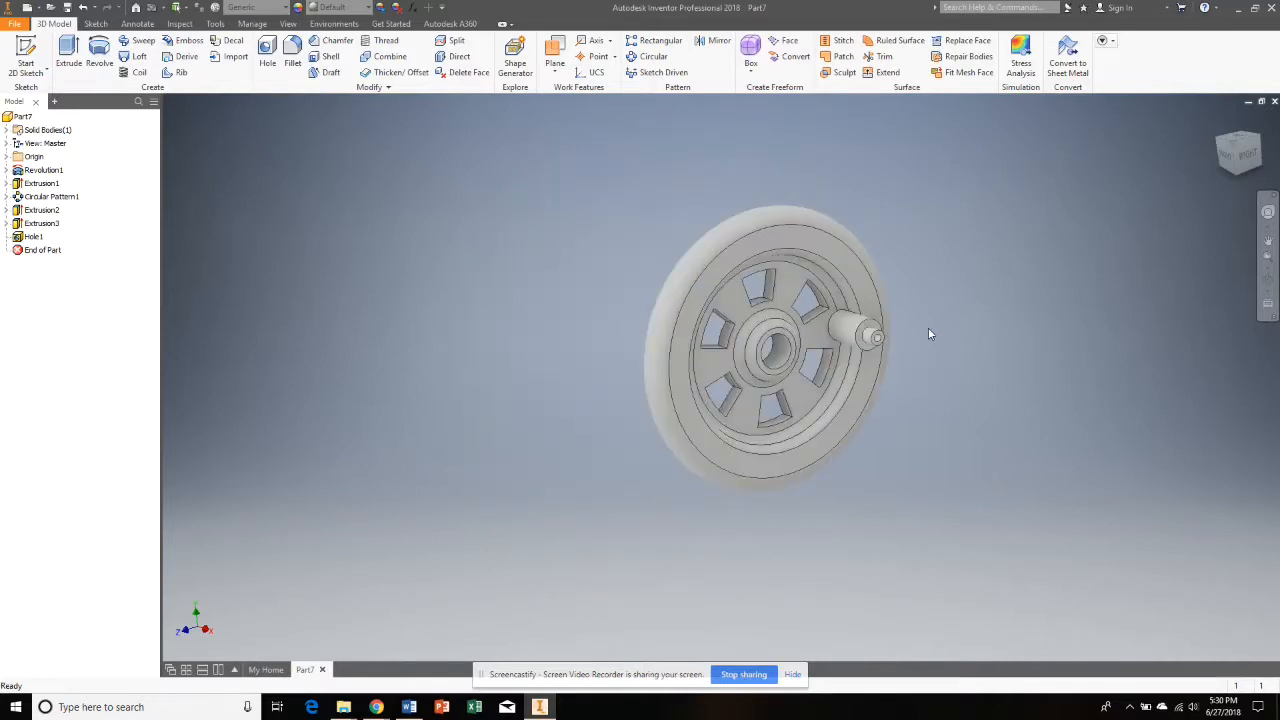
pyautogui.click(380, 8)
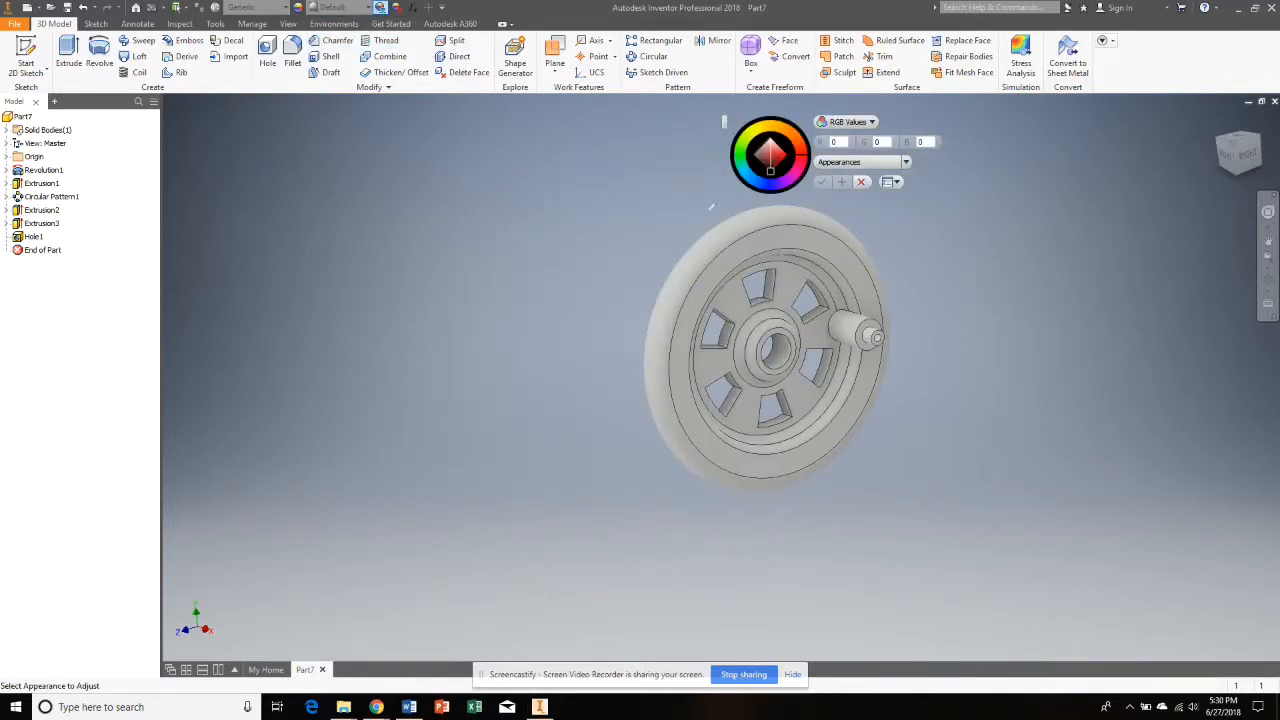
pyautogui.click(792, 182)
pyautogui.click(31, 172)
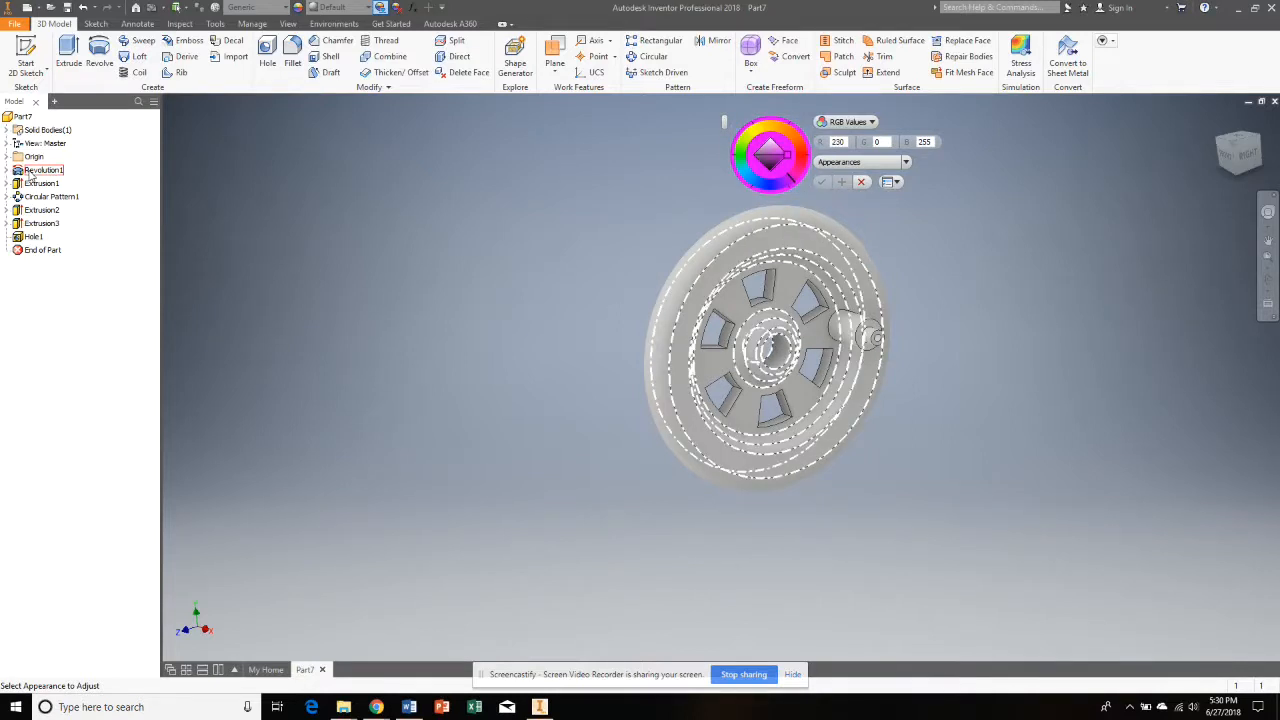
pyautogui.click(31, 172)
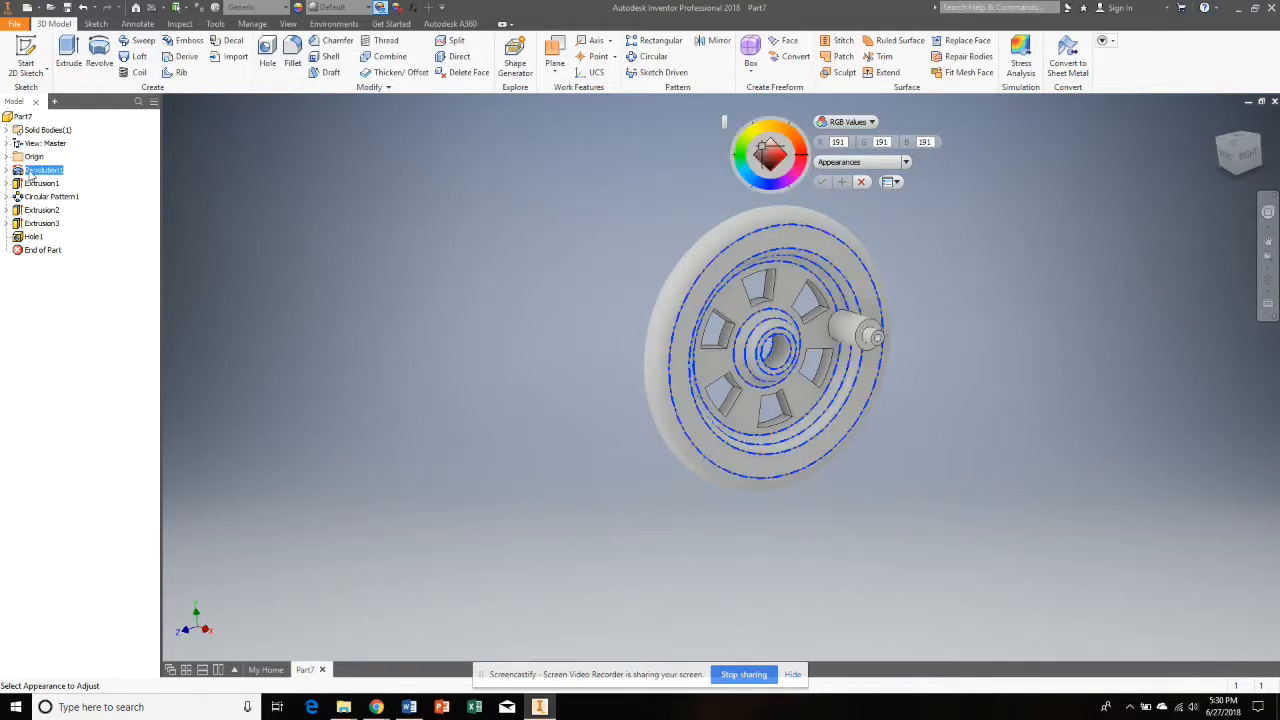
pyautogui.click(794, 180)
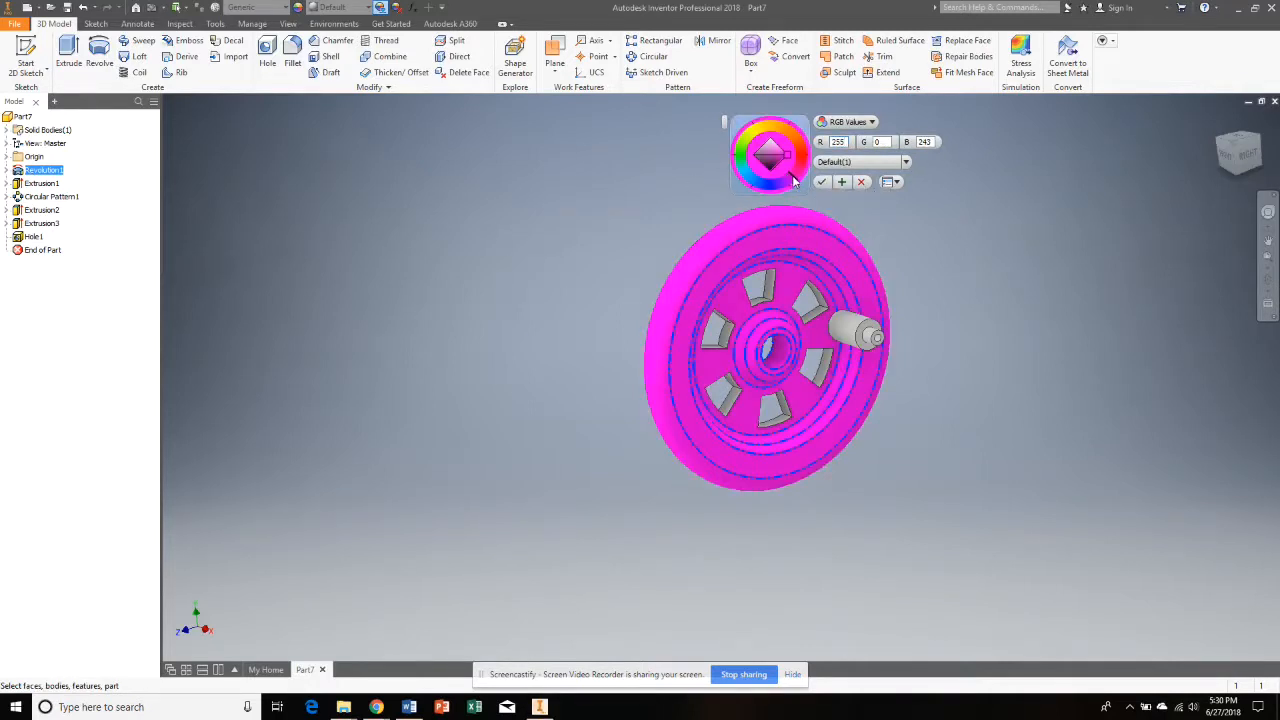
# Change the revolved wheel's appearance to Tropical Blue
pyautogui.click(906, 162)
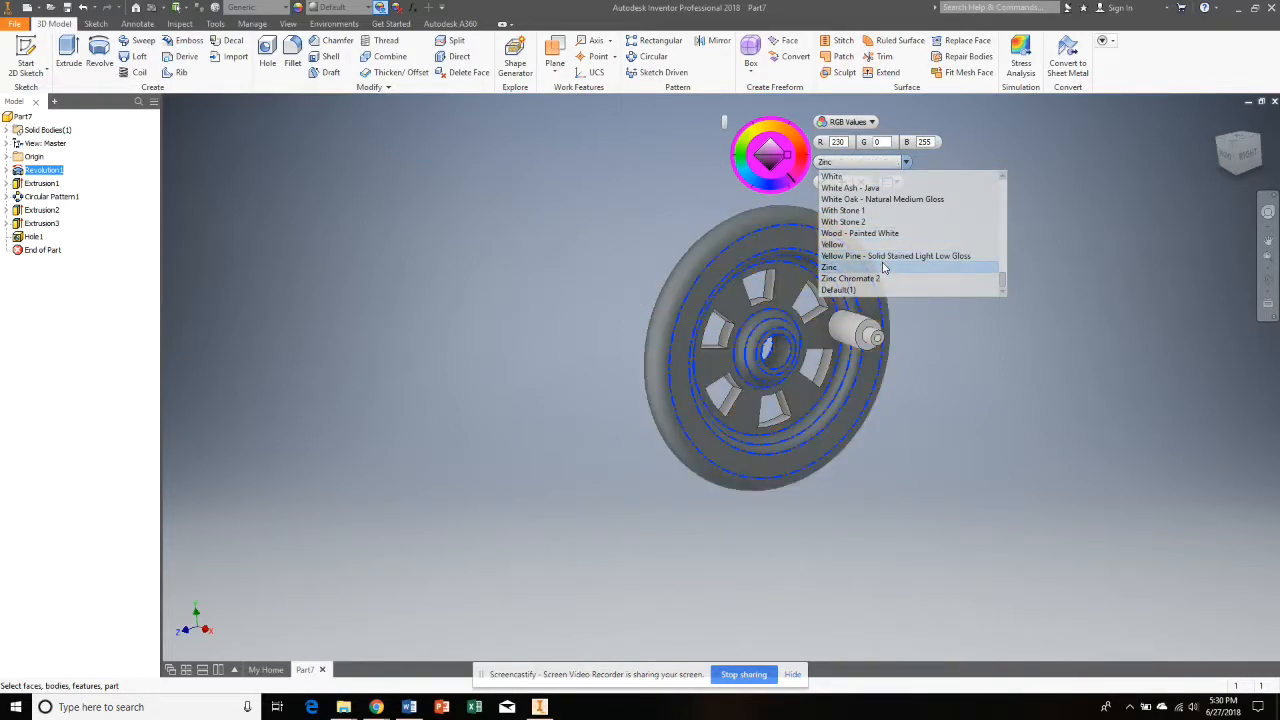
pyautogui.scroll(4, 884, 250)
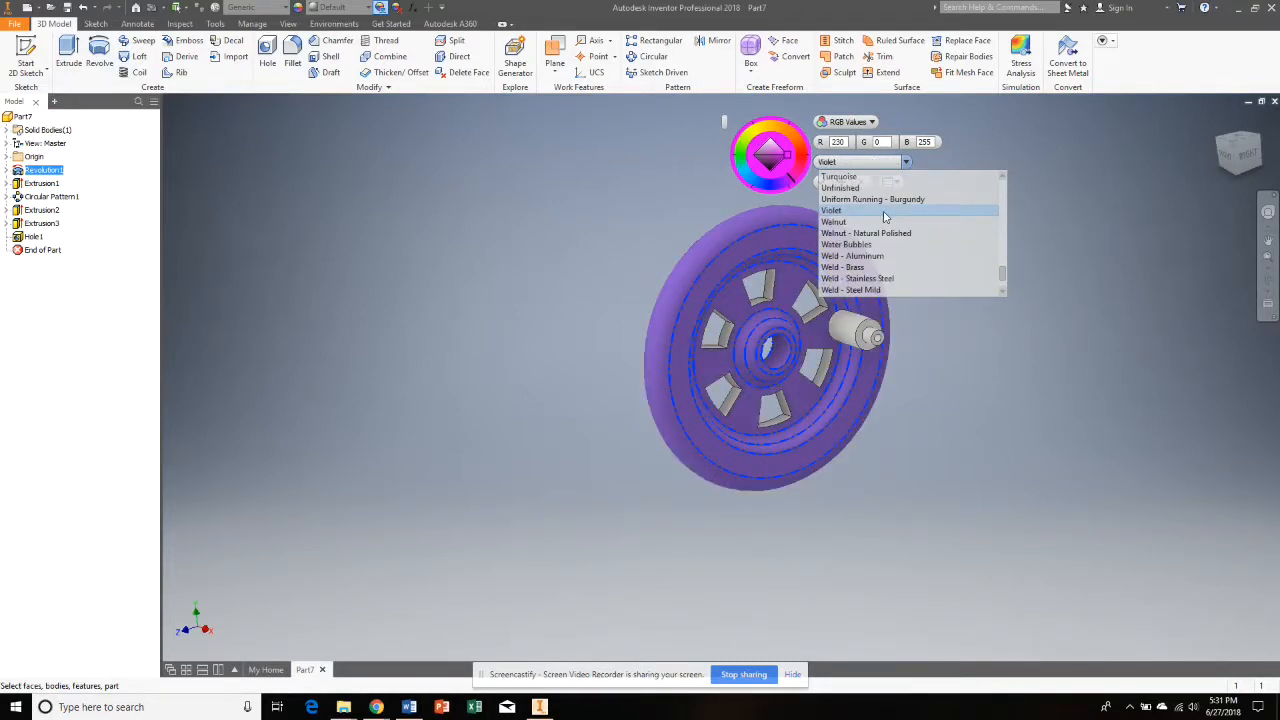
pyautogui.scroll(1, 884, 216)
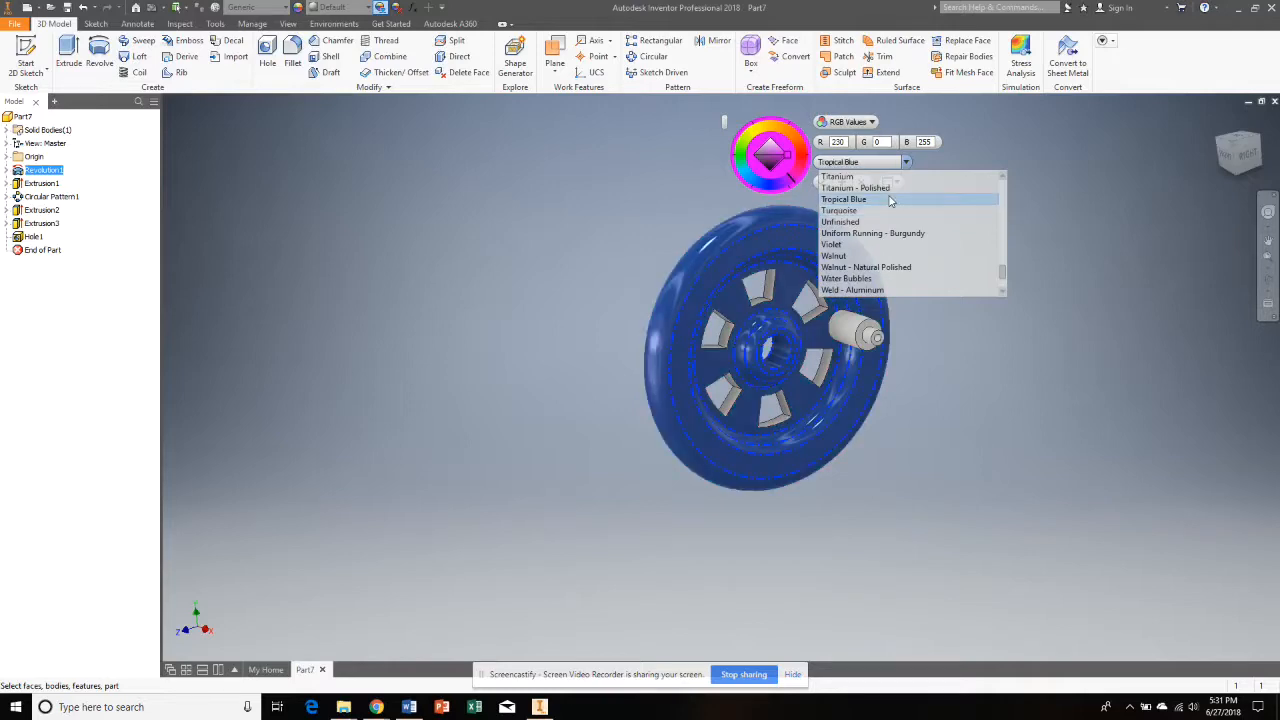
pyautogui.click(891, 200)
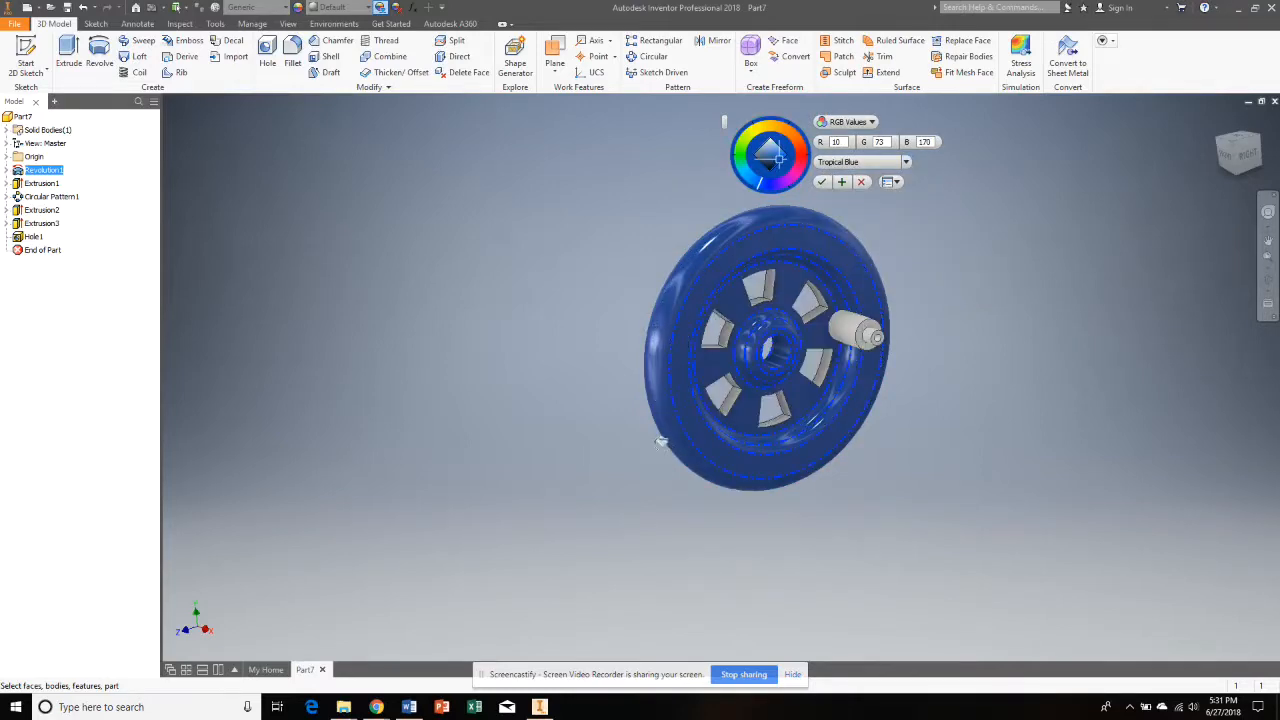
# Extend the Tropical Blue appearance to both peg extrusions, the window cut and its circular pattern, and apply it
pyautogui.keyDown('ctrl'); pyautogui.click(37, 212); pyautogui.keyUp('ctrl')
pyautogui.keyDown('ctrl'); pyautogui.click(38, 224); pyautogui.keyUp('ctrl')
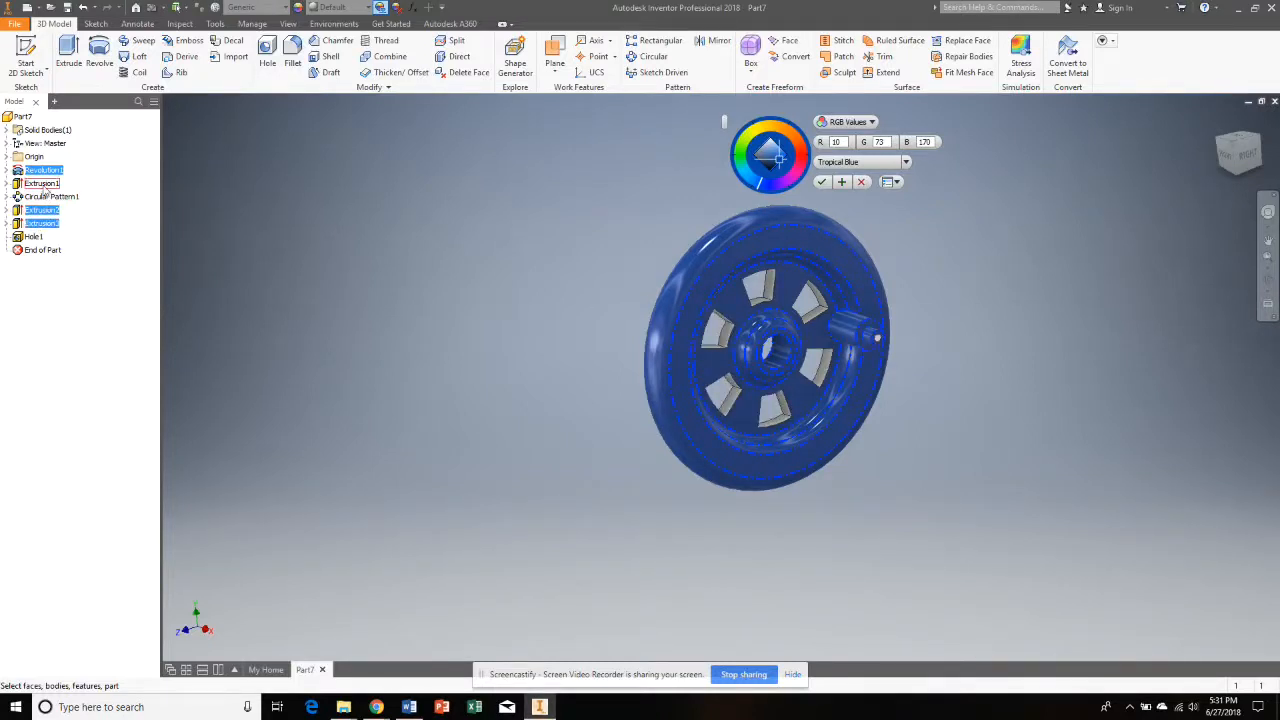
pyautogui.keyDown('ctrl'); pyautogui.click(43, 184); pyautogui.keyUp('ctrl')
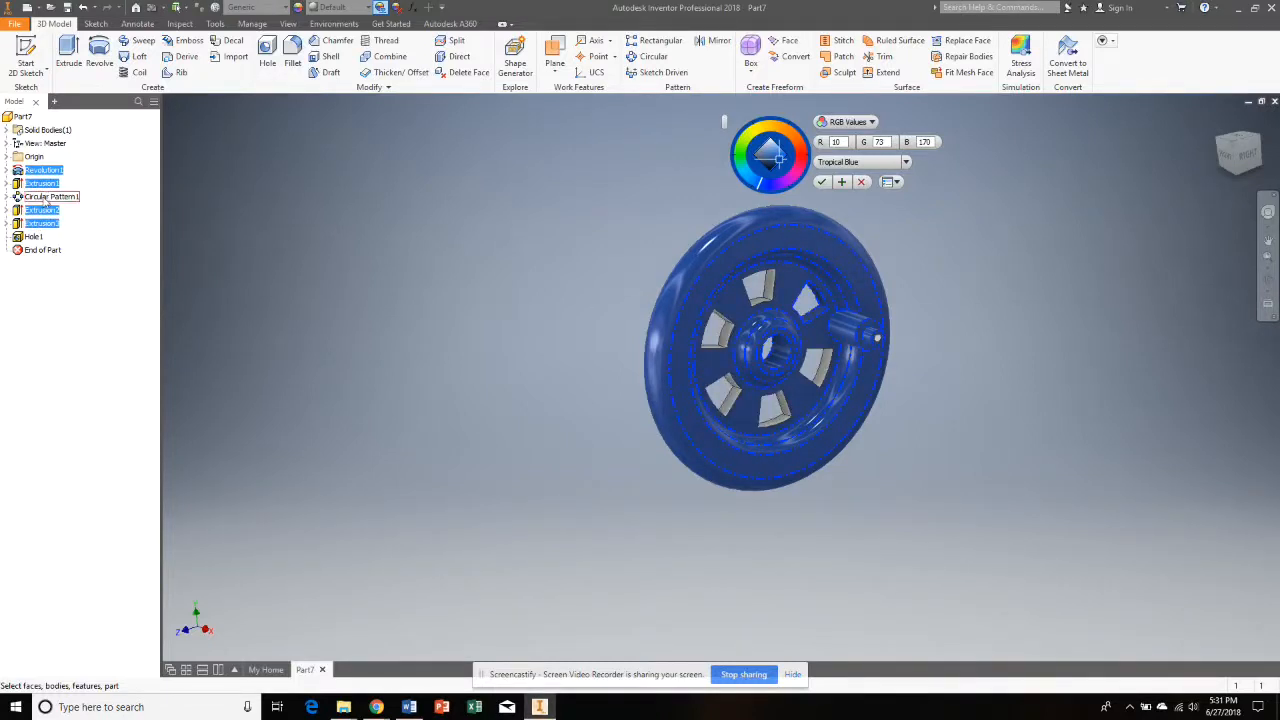
pyautogui.keyDown('ctrl'); pyautogui.click(44, 197); pyautogui.keyUp('ctrl')
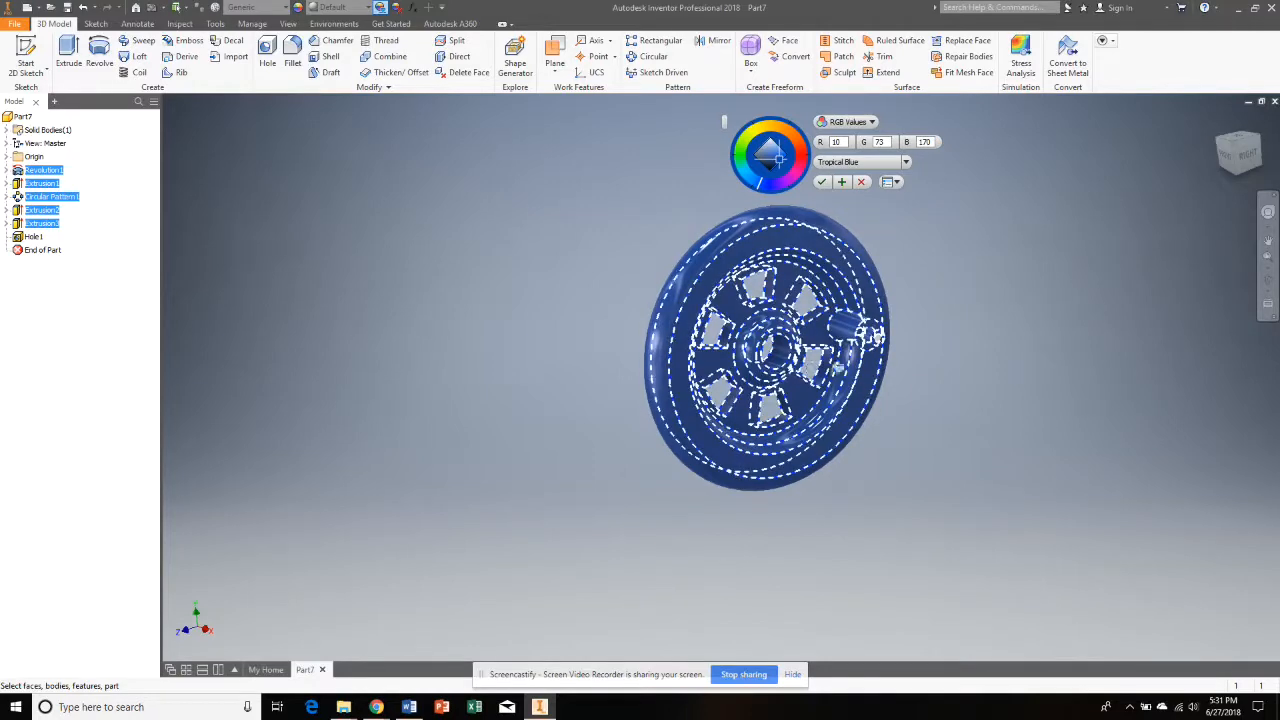
pyautogui.click(779, 162)
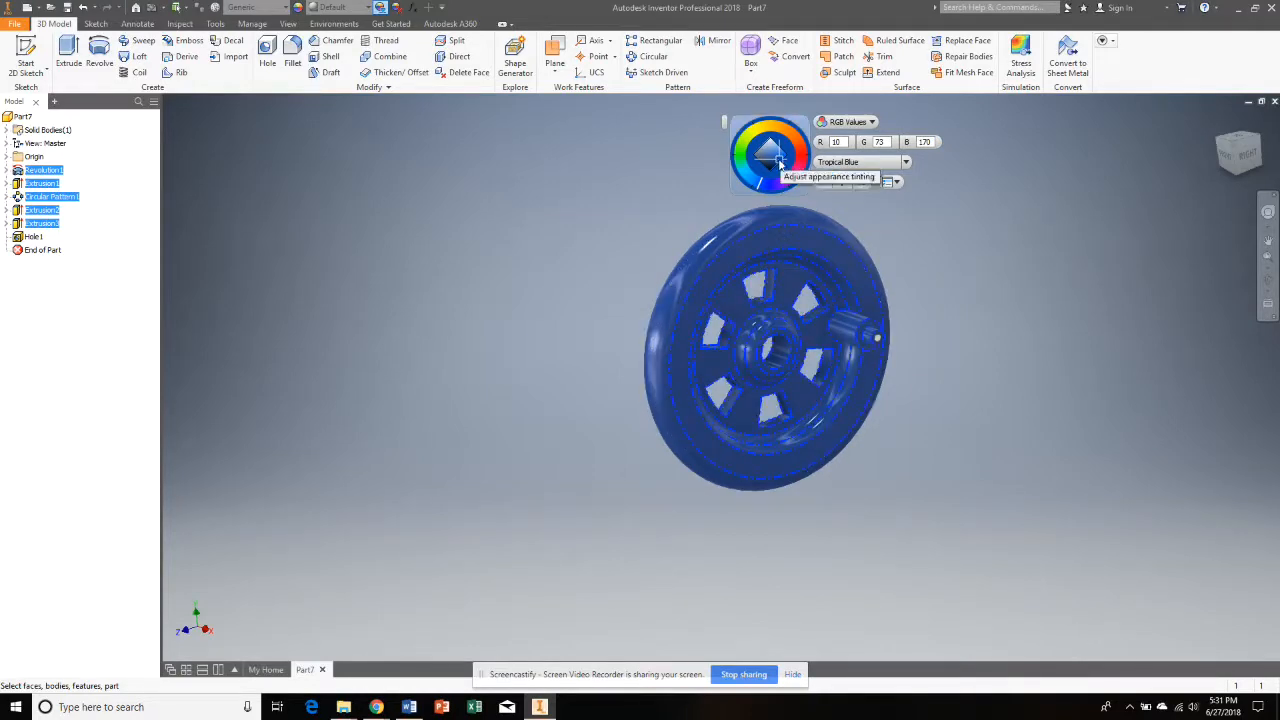
pyautogui.moveTo(779, 162); pyautogui.dragTo(779, 165)
pyautogui.click(821, 181)
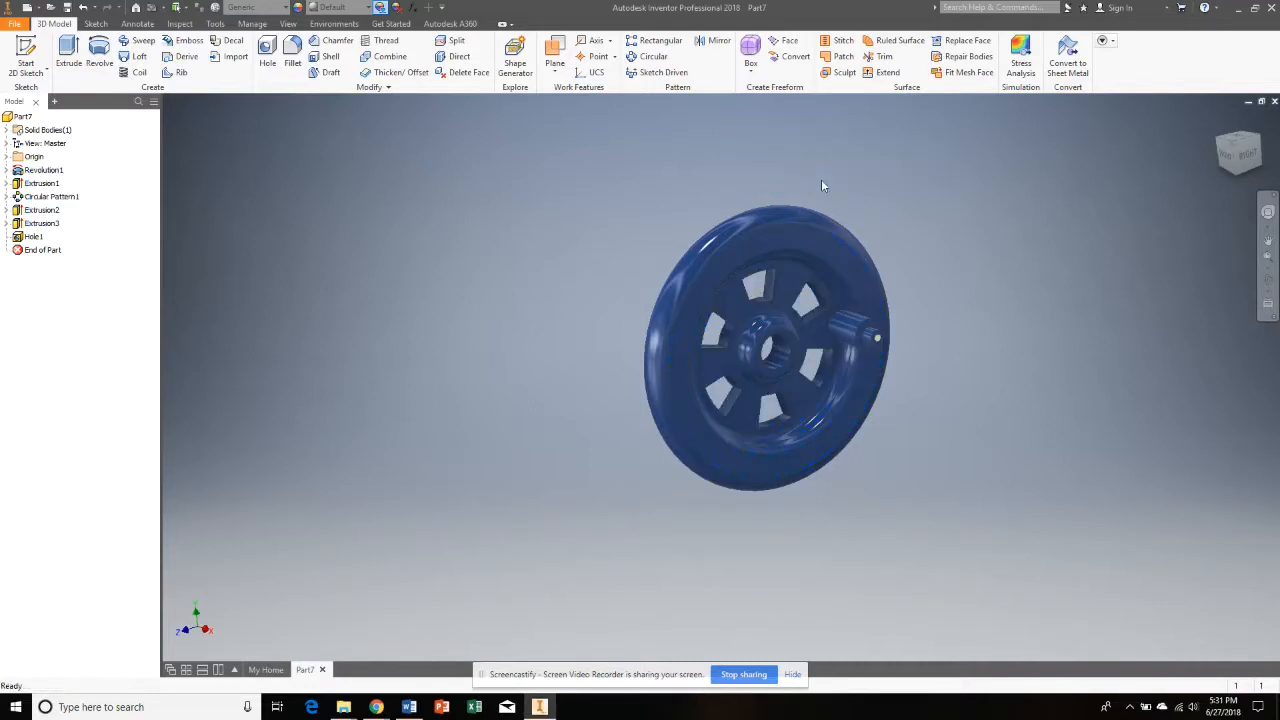